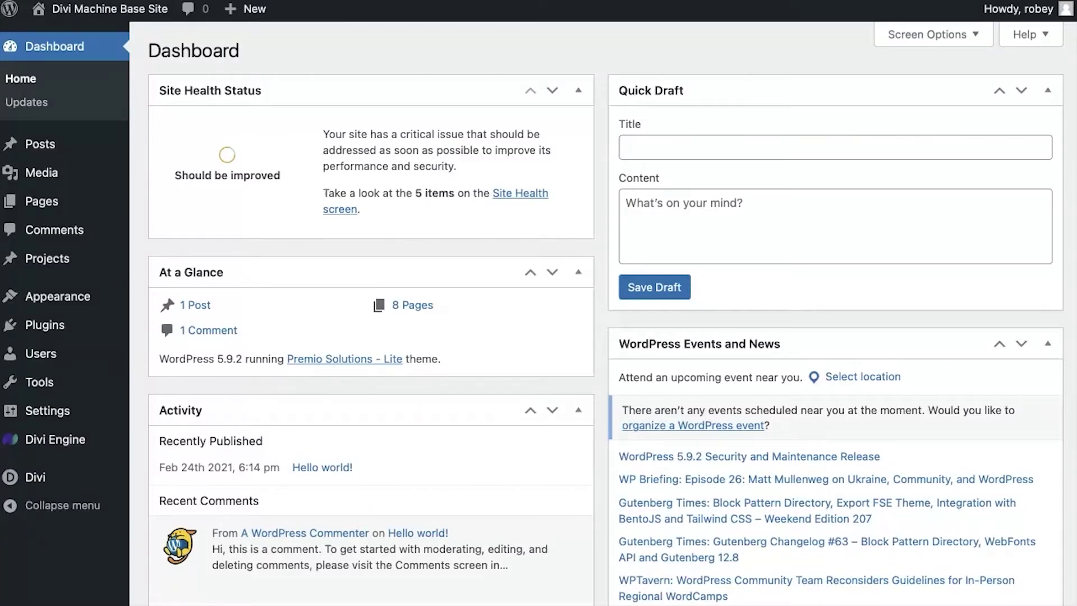
- Create a new page titled "Divi Form Builder - Success"
mouse_move(67, 200)
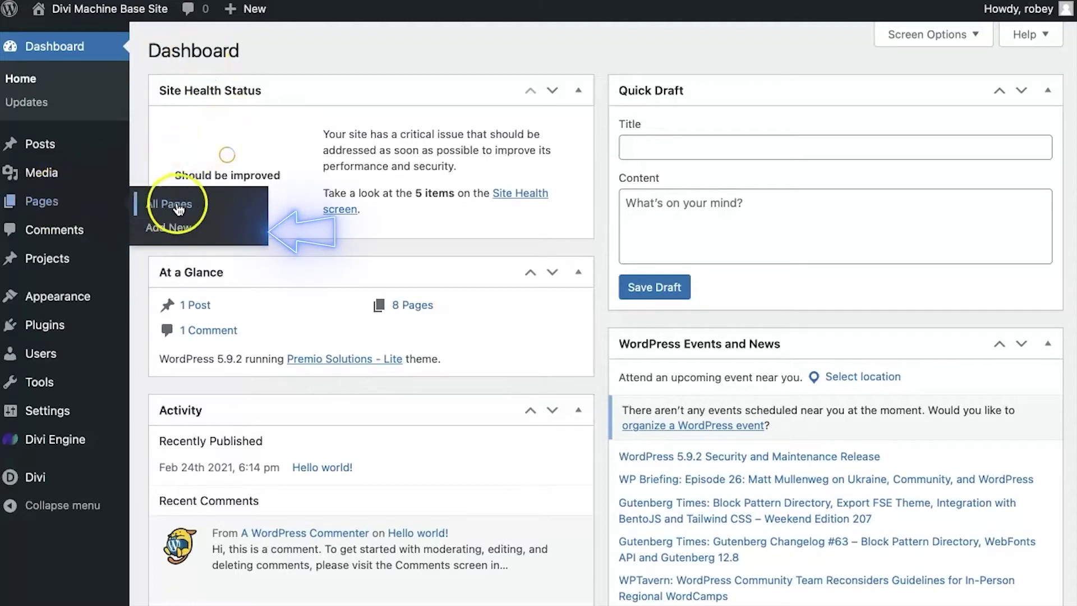
left_click(185, 231)
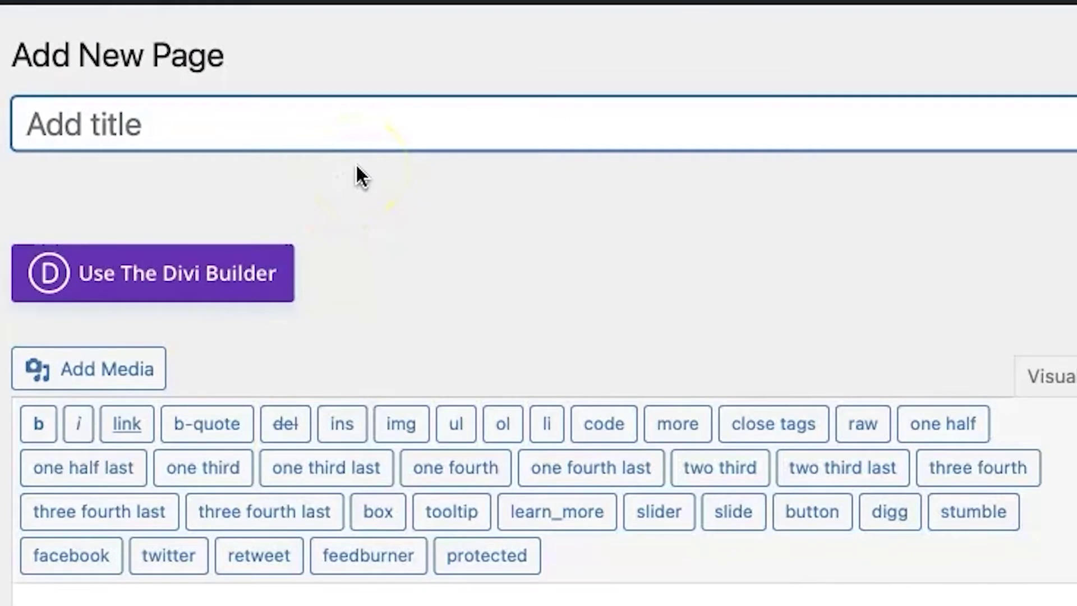
type("Divi Form Builder ")
type("- Seccu")
key("BackSpace")
key("BackSpace")
key("BackSpace")
key("BackSpace")
type("uccess")
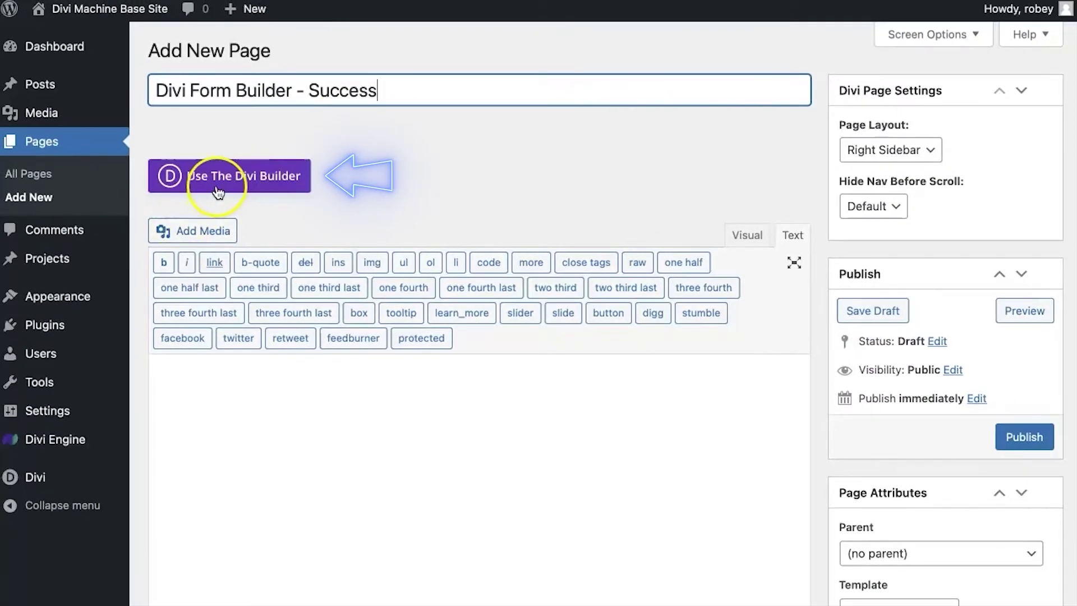
- Start building the page from scratch with the Divi Builder and insert a single-column row
left_click(140, 279)
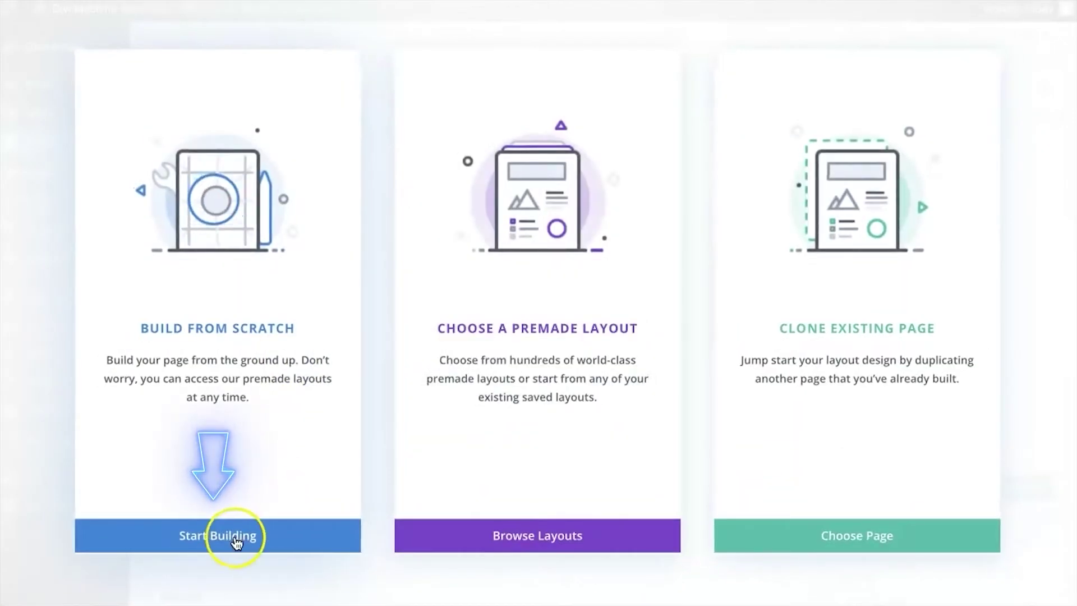
left_click(236, 539)
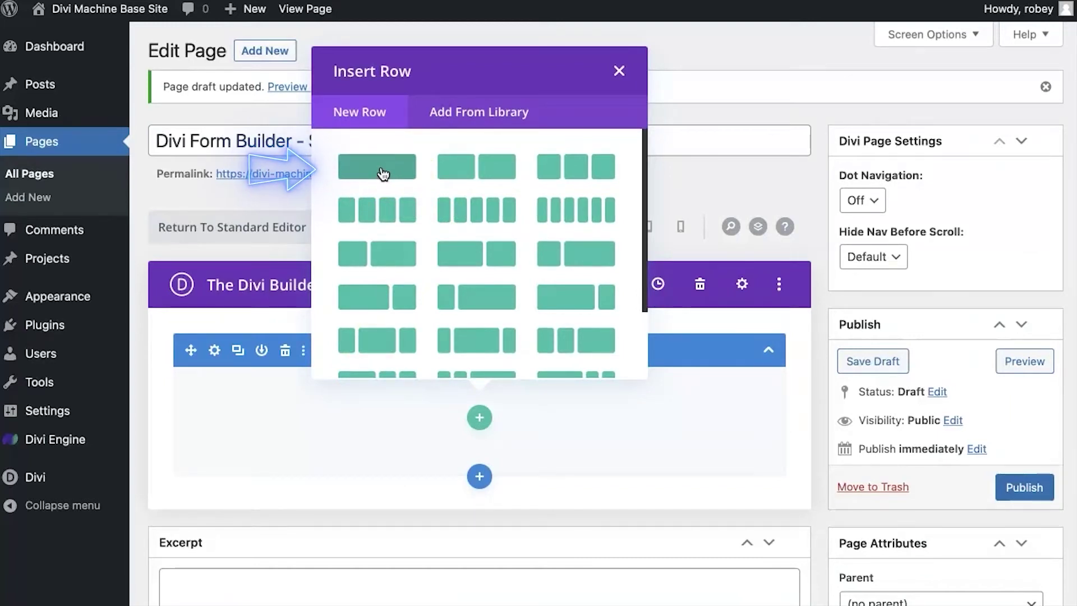
left_click(381, 171)
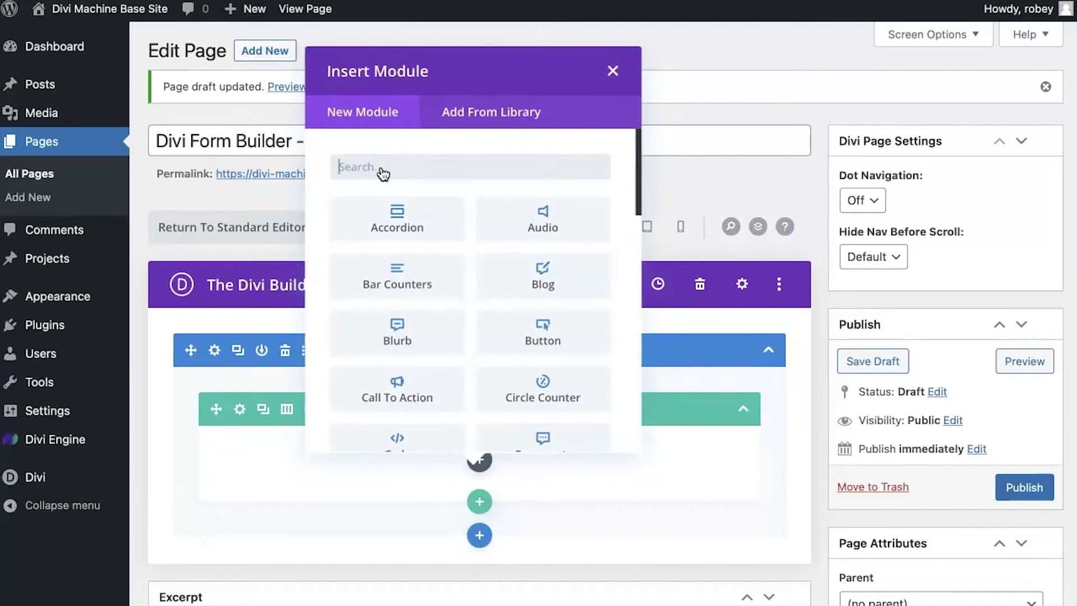
- Find the "Form - Divi Form Builder" module by searching for "form" and insert it into the row
type("form")
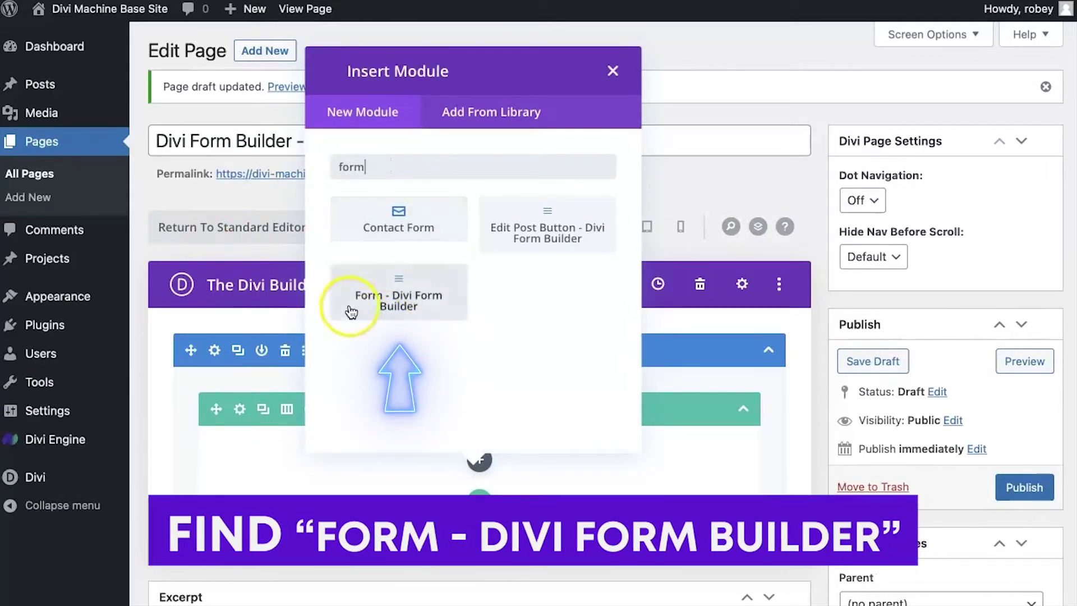
left_click(399, 305)
left_click(615, 227)
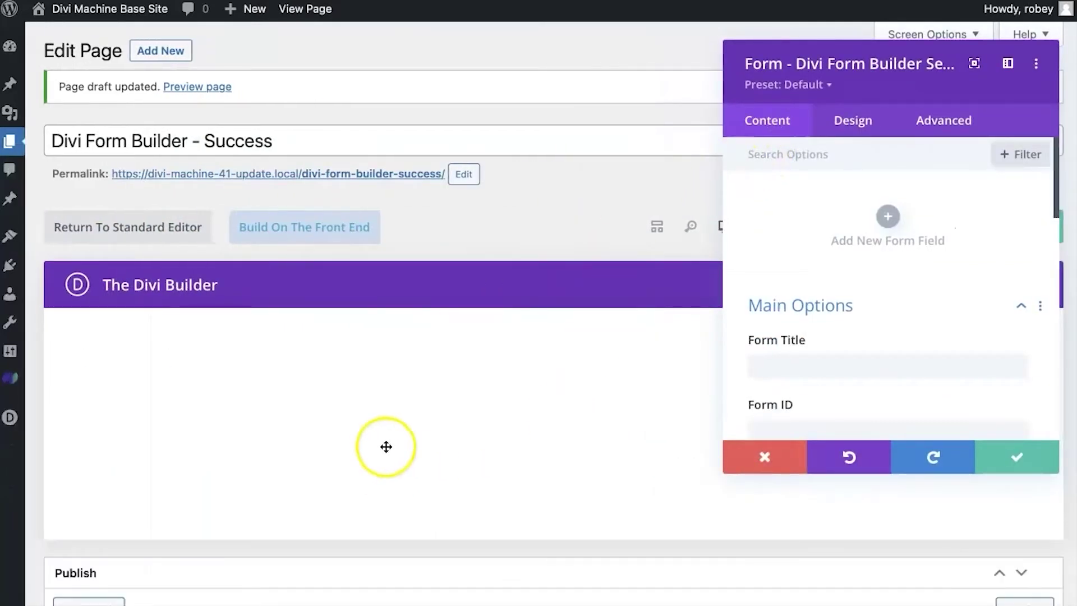
- Add a form field titled "Name" and make it required
left_click(887, 216)
left_click(860, 259)
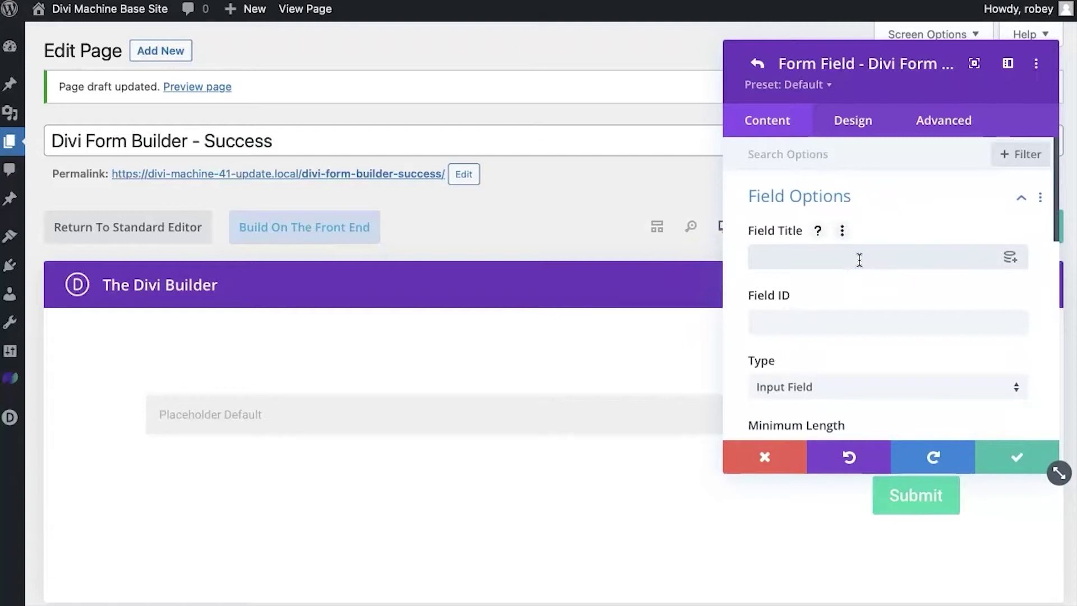
type("Name")
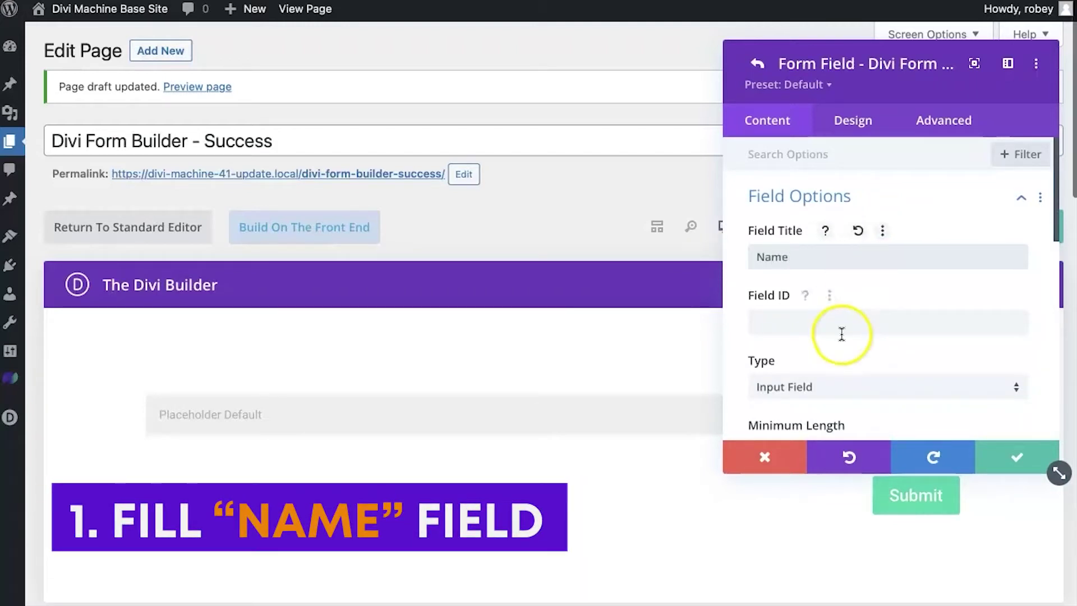
scroll(813, 331, "down", 2)
scroll(855, 272, "down", 3)
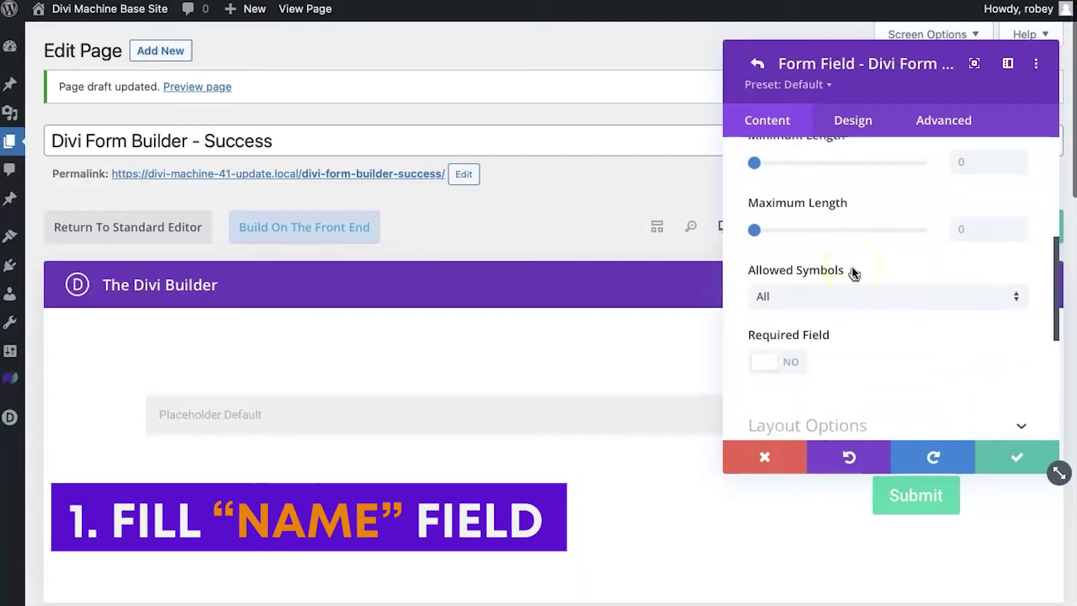
left_click(782, 363)
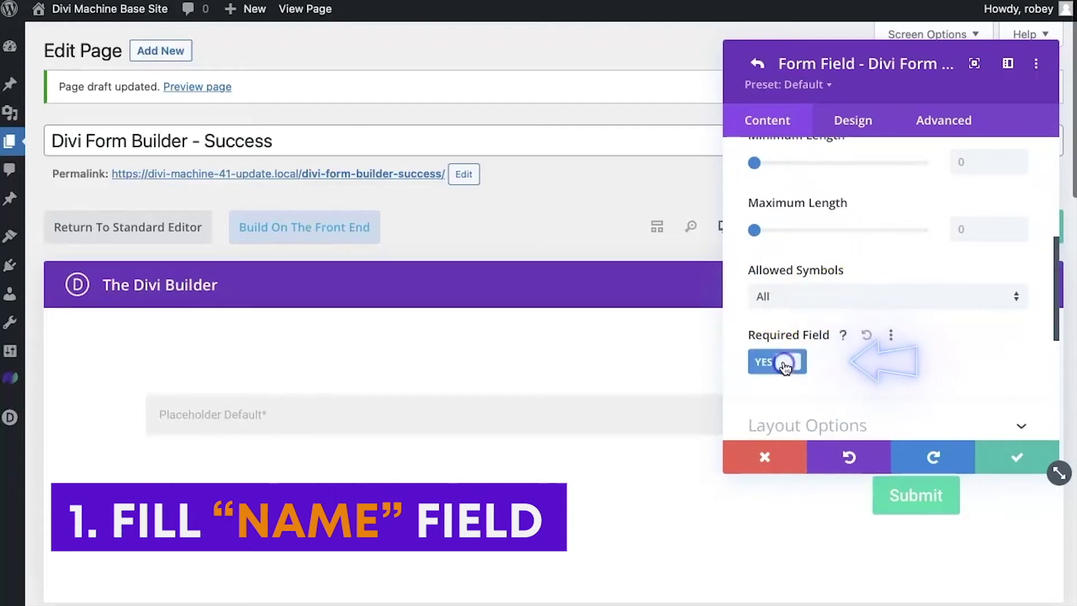
- Set the Name field's label position to Top and its placeholder text to "Enter your name"
scroll(832, 357, "down", 2)
left_click(853, 303)
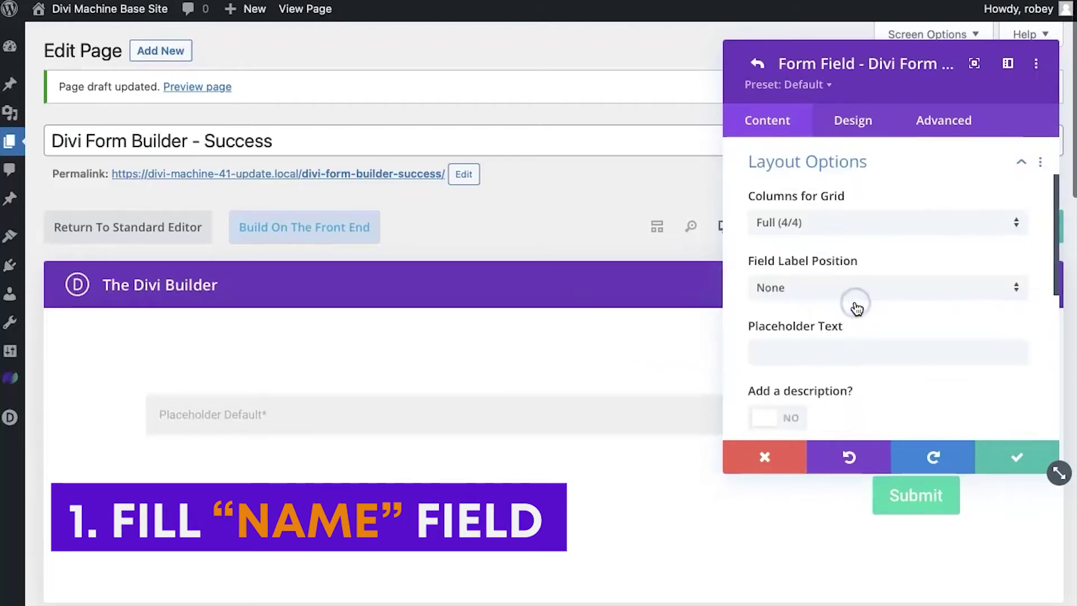
left_click(774, 291)
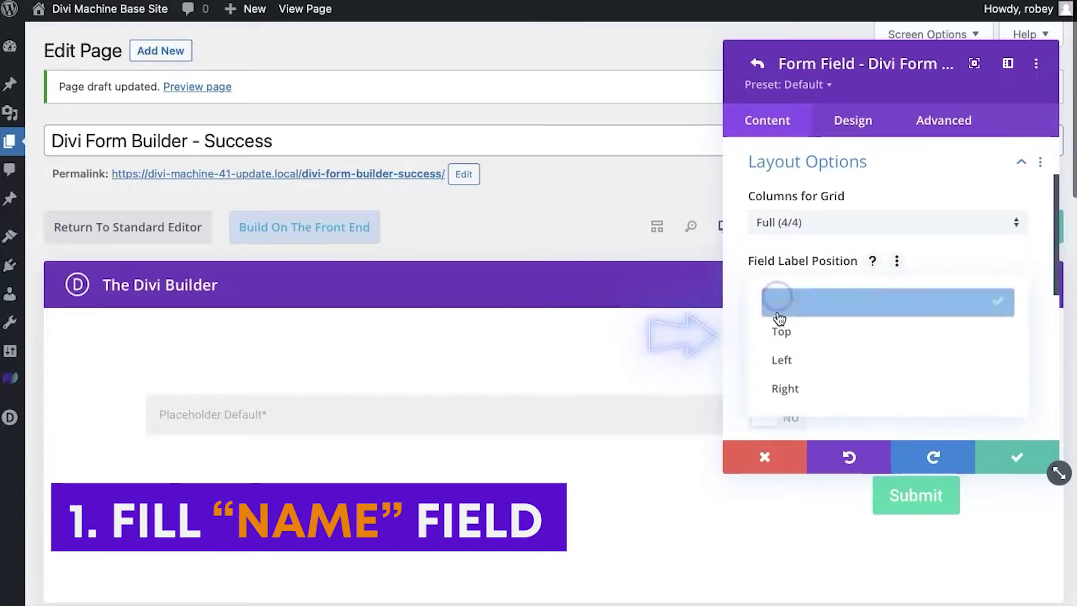
left_click(791, 339)
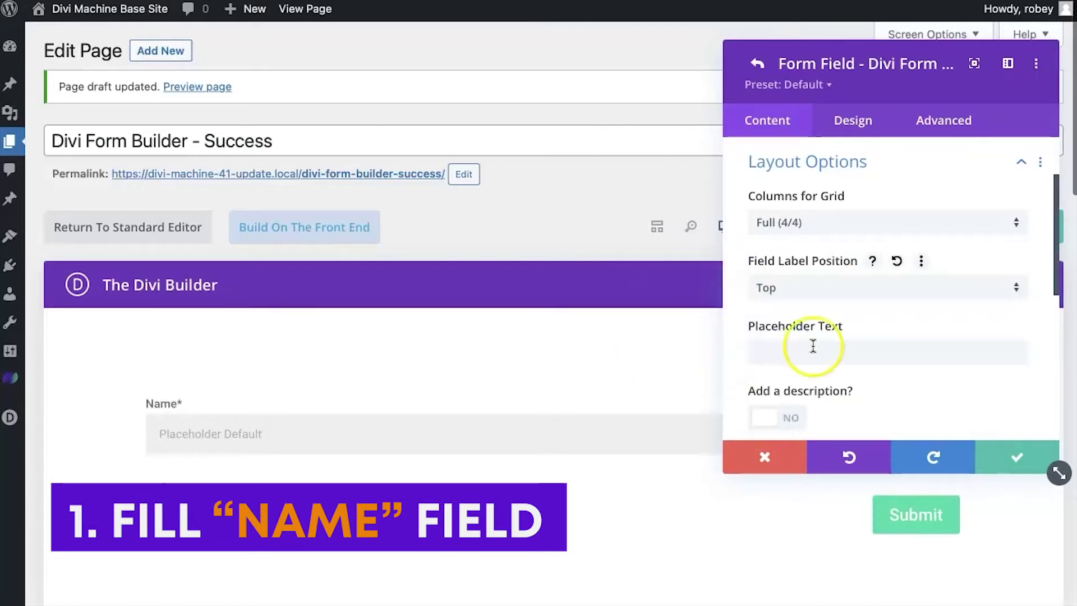
scroll(818, 348, "down", 2)
left_click(862, 232)
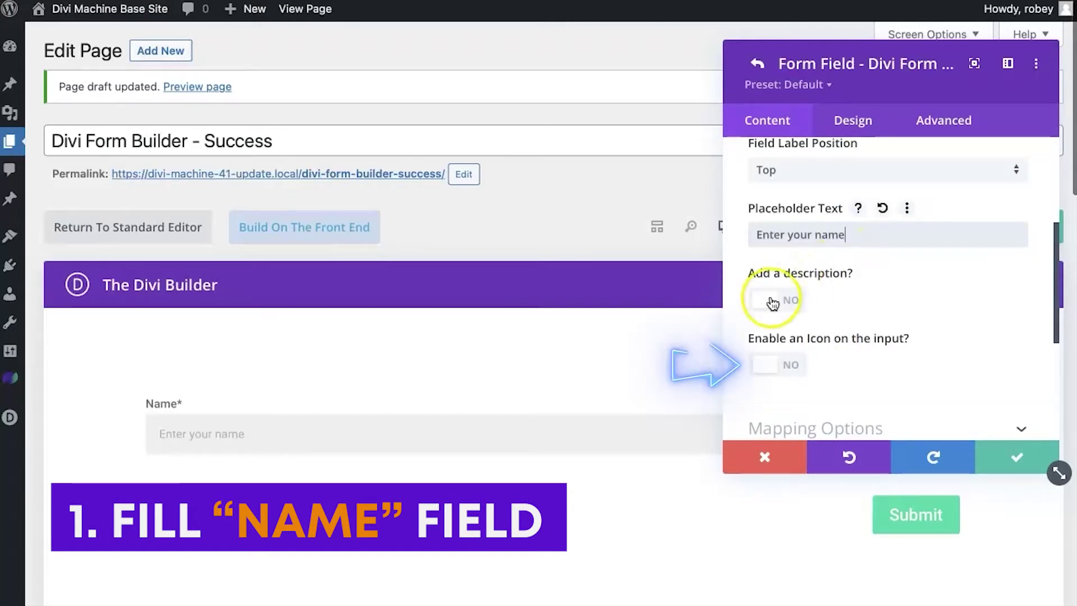
- Enable an icon on the Name input, choose a person icon and save the field
left_click(779, 363)
scroll(827, 341, "down", 2)
scroll(835, 336, "down", 1)
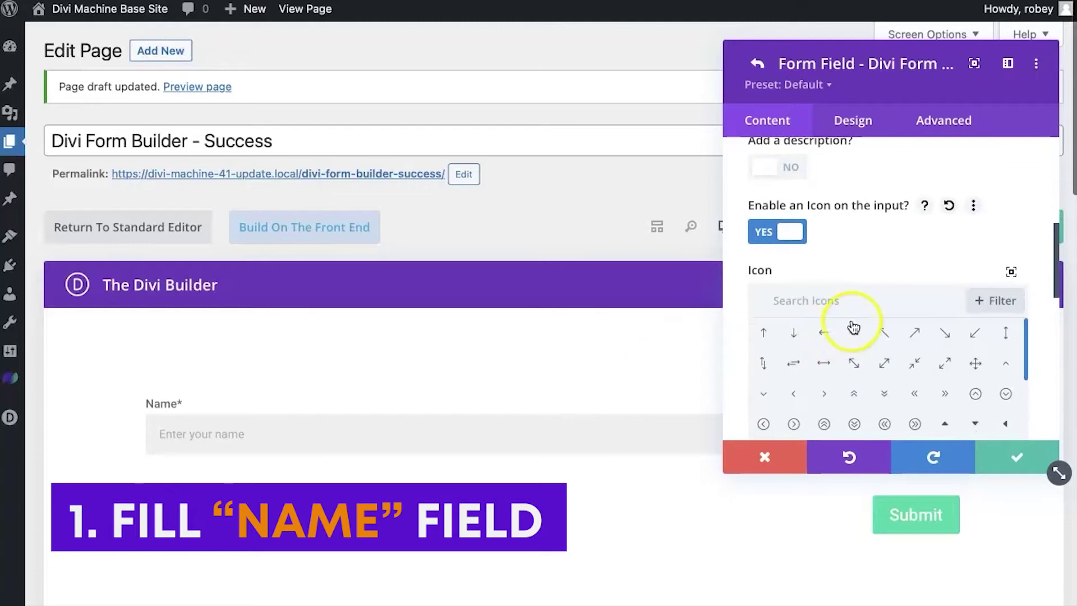
left_click(859, 301)
type("person")
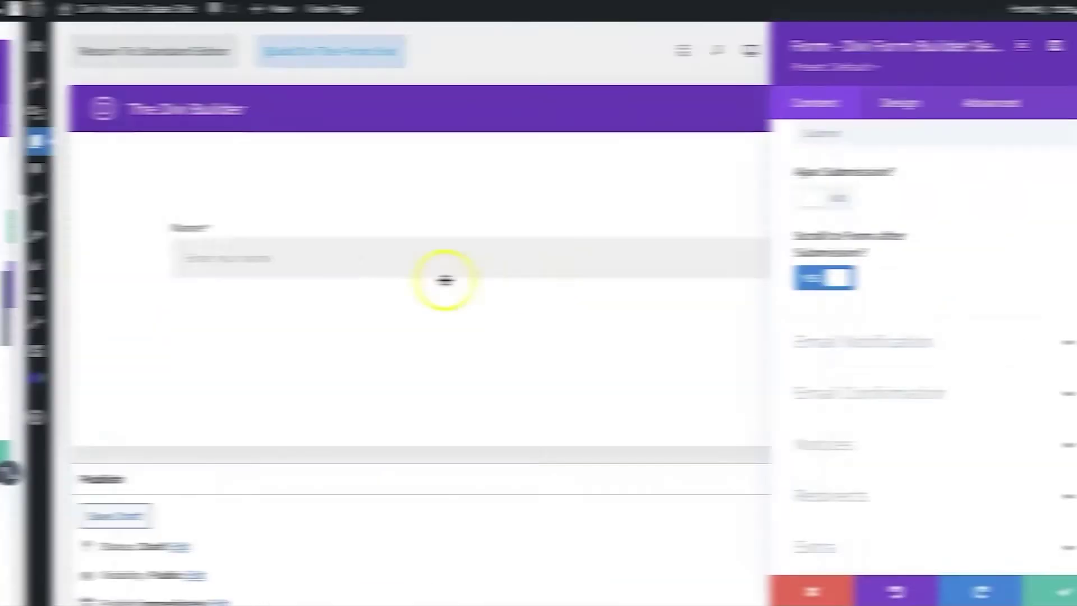
- Add a second form field titled "Email", set its type to Email Field and make it required
scroll(782, 234, "up", 8)
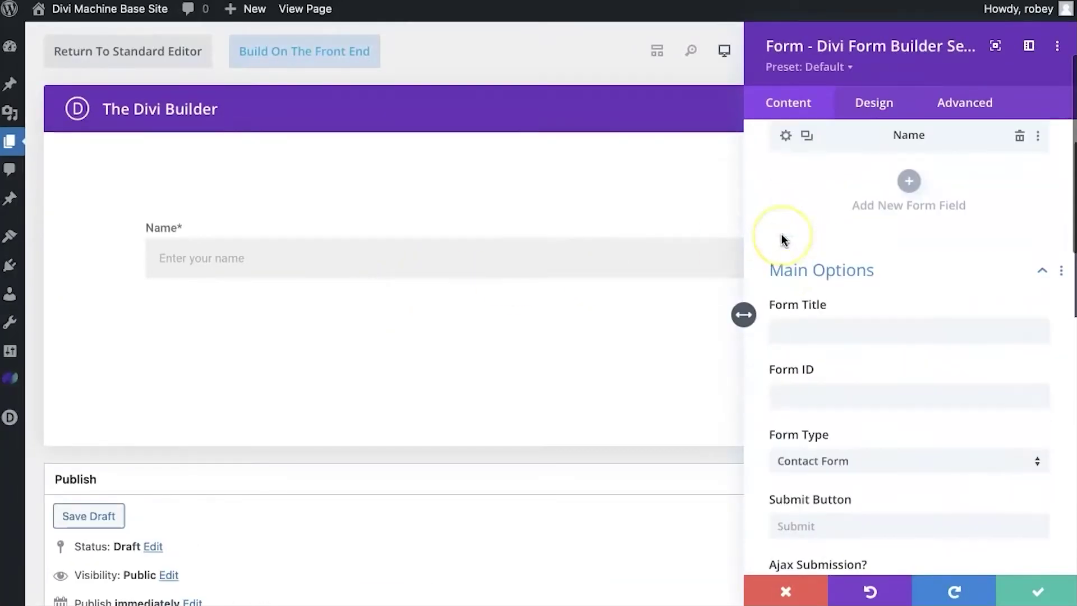
left_click(908, 240)
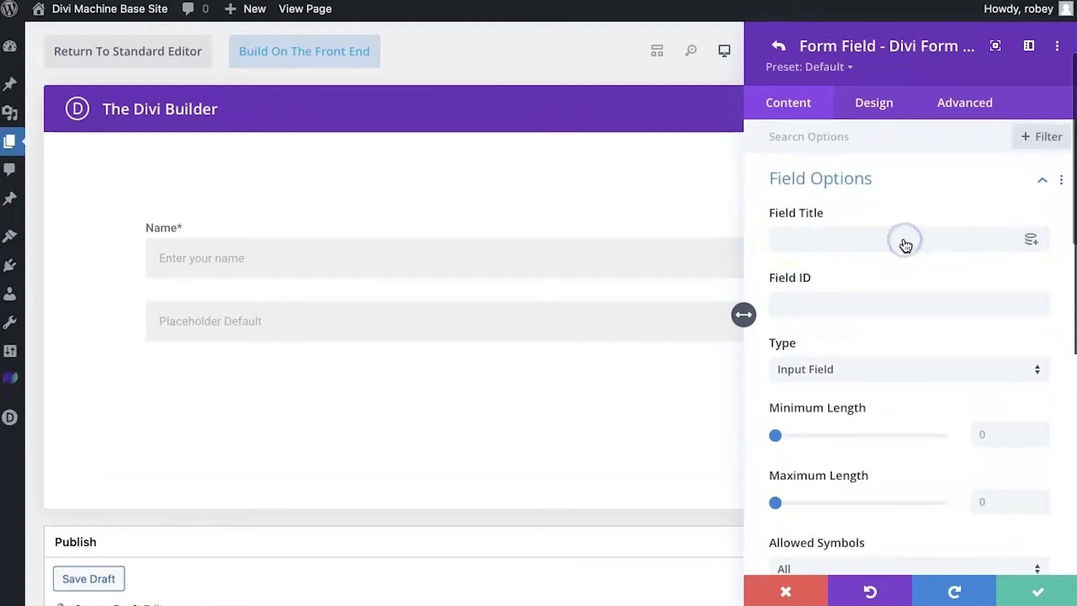
type("Email")
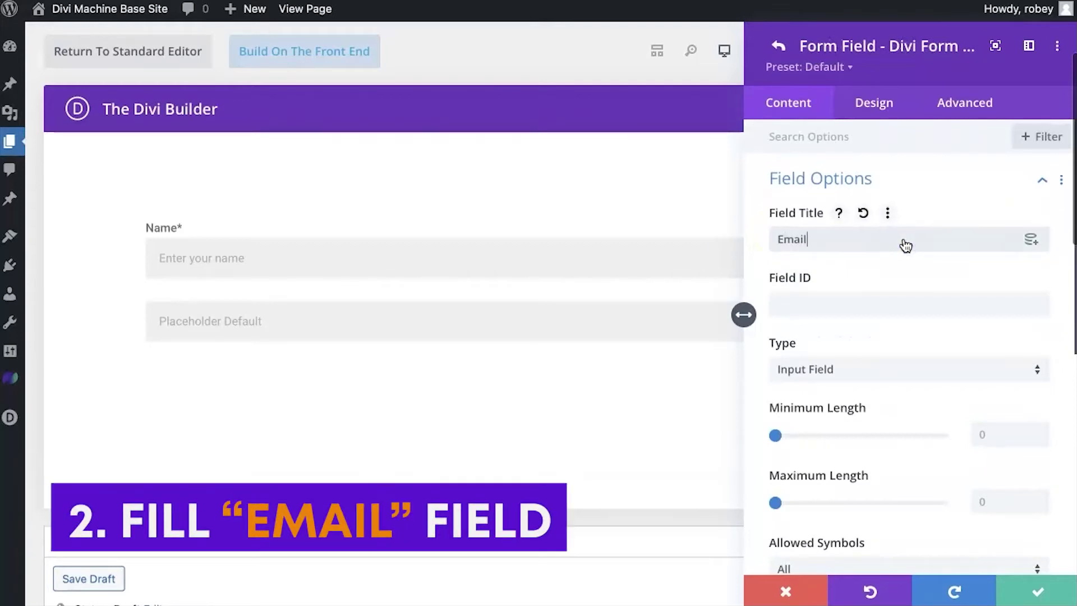
left_click(839, 369)
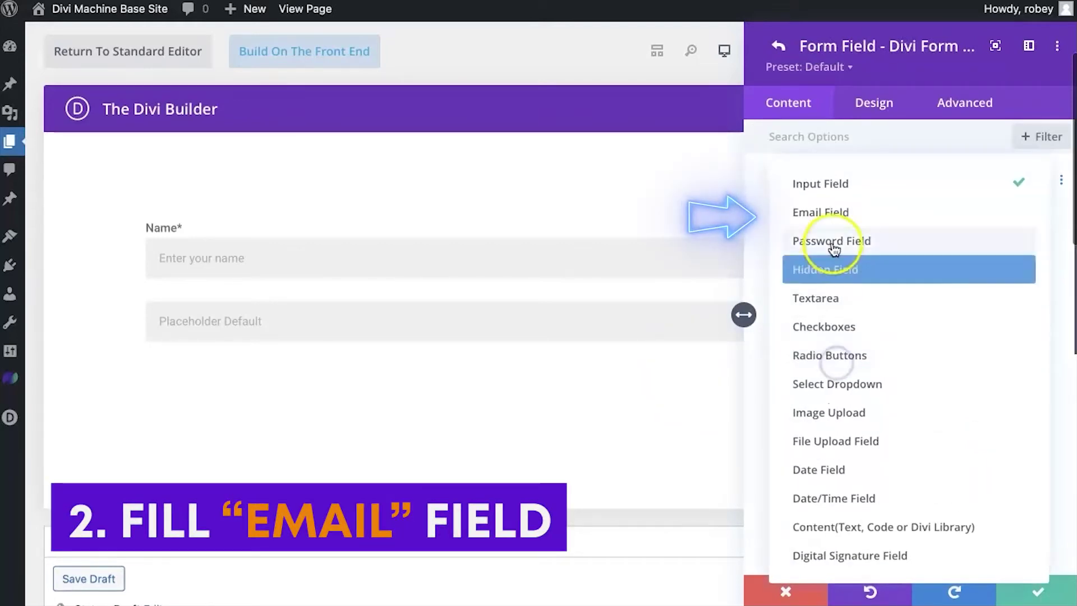
left_click(838, 217)
scroll(886, 331, "down", 3)
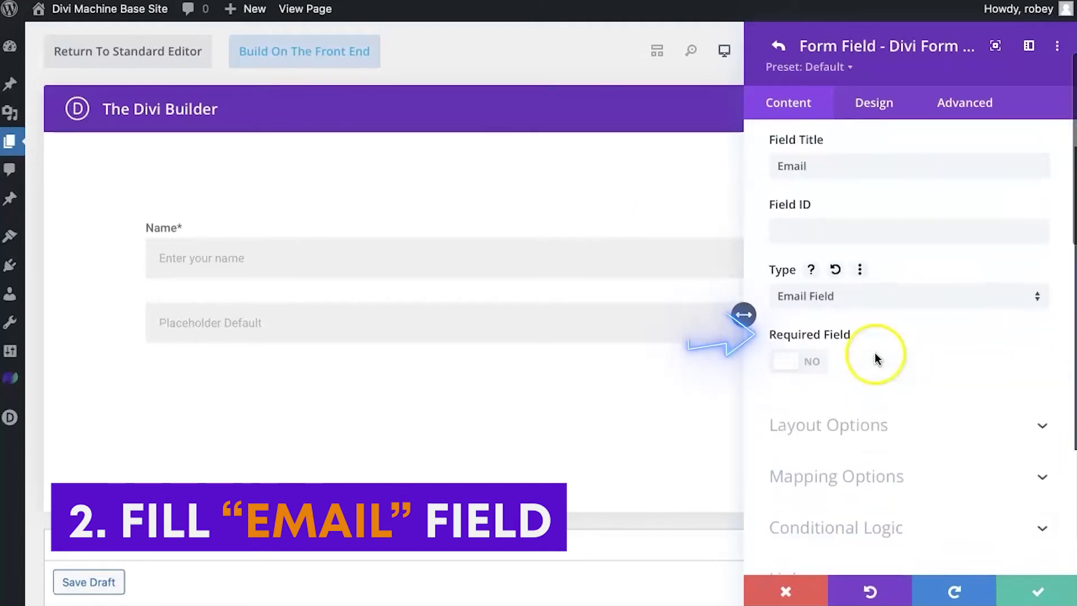
left_click(810, 336)
- Set the Email field's label position to Top and its placeholder text to "Enter your email"
scroll(900, 337, "down", 3)
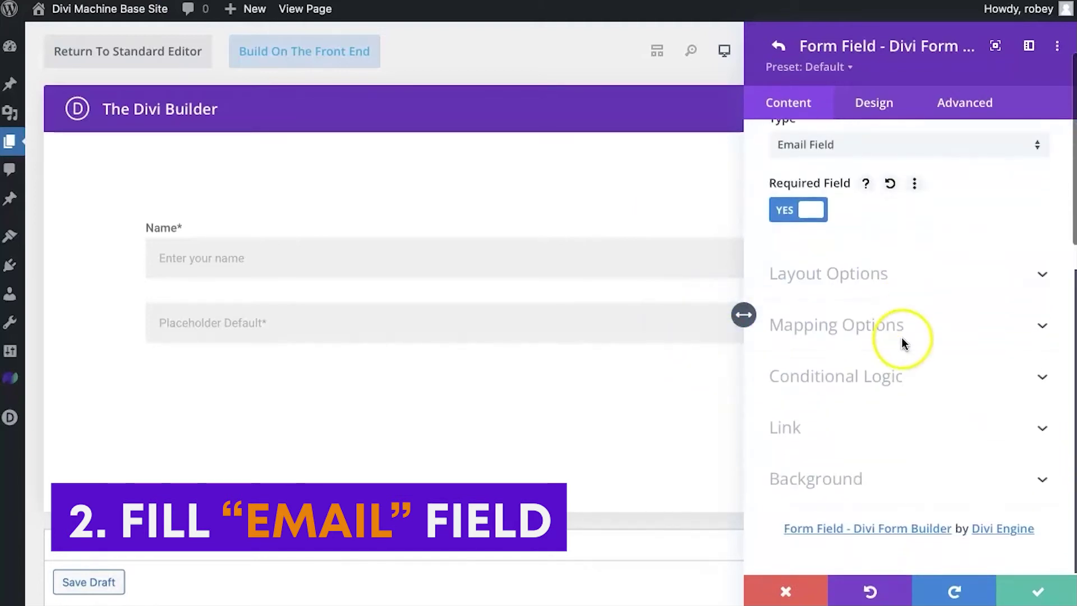
left_click(846, 277)
left_click(842, 269)
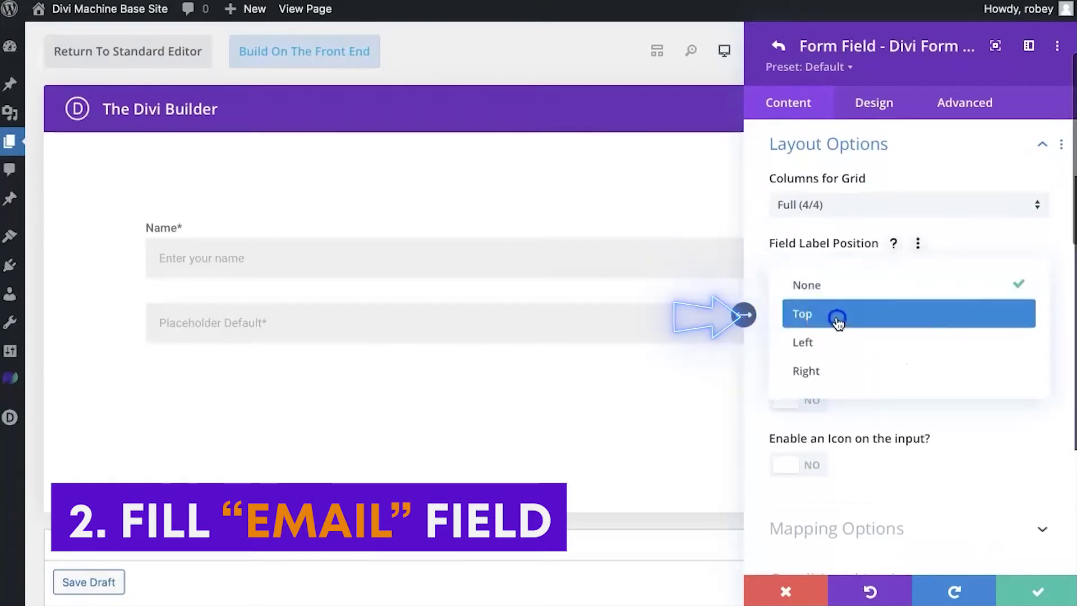
left_click(837, 320)
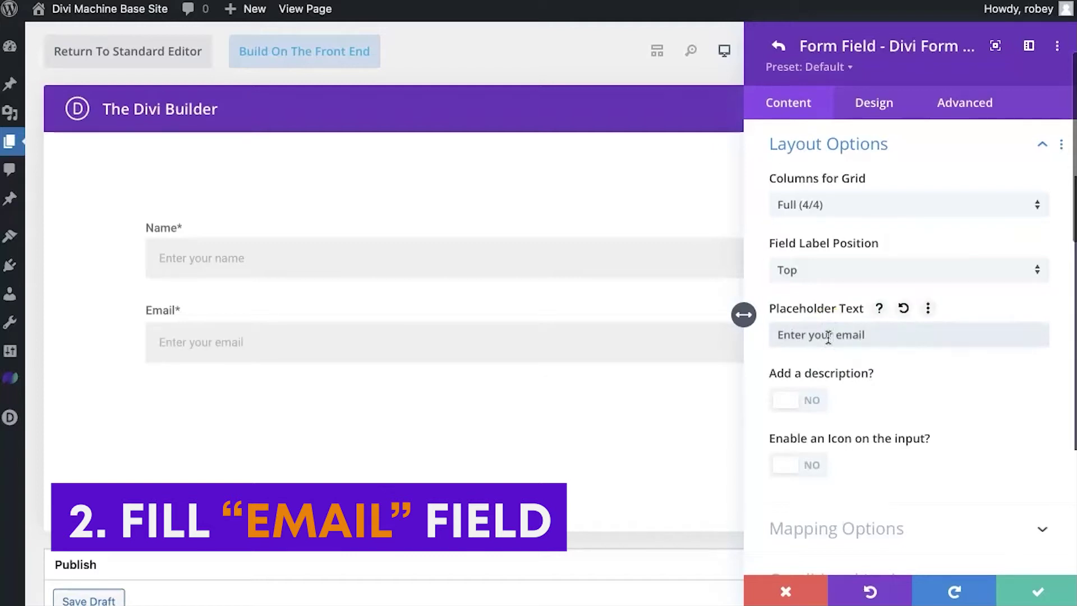
- Enable an icon on the Email input, choose the filled envelope icon and save the field
left_click(788, 465)
scroll(865, 480, "down", 2)
left_click(871, 435)
type("email")
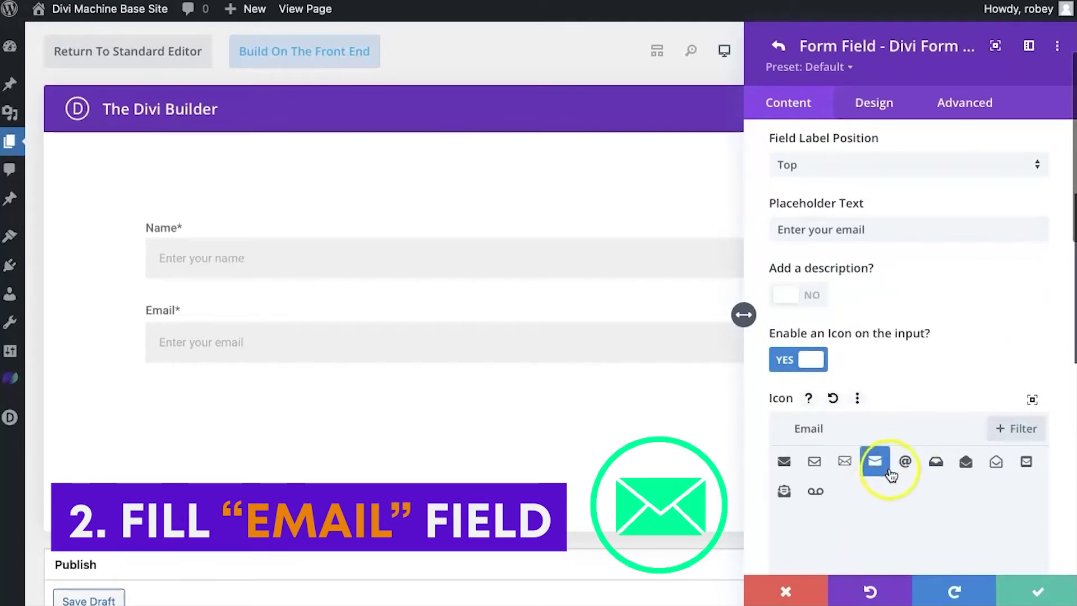
left_click(1019, 589)
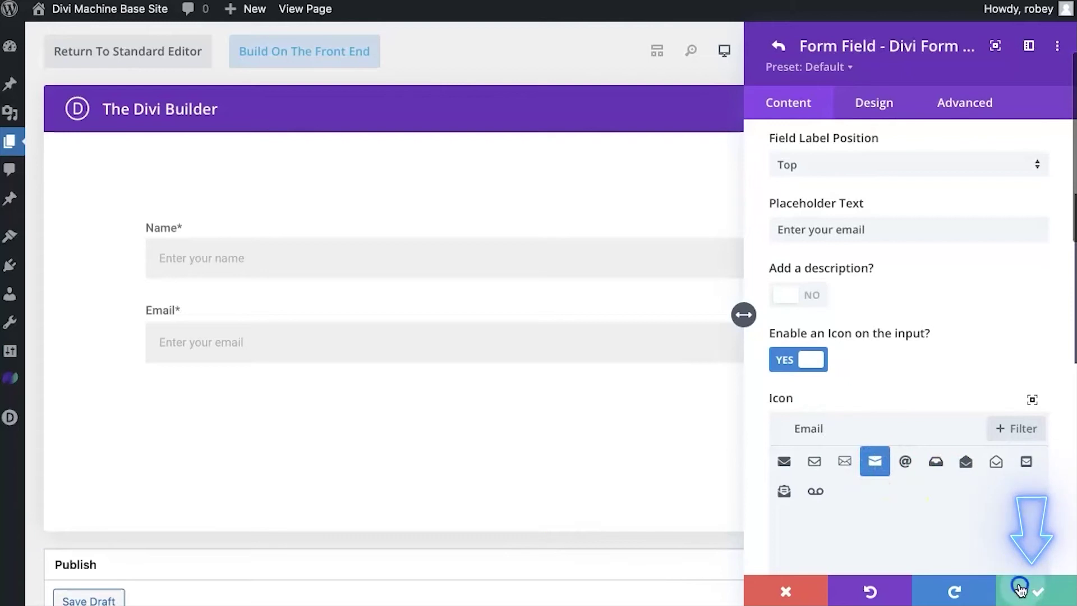
- Add a third form field titled "Sign Here" and set its type to Digital Signature Field
scroll(901, 291, "up", 2)
scroll(903, 289, "up", 2)
left_click(905, 284)
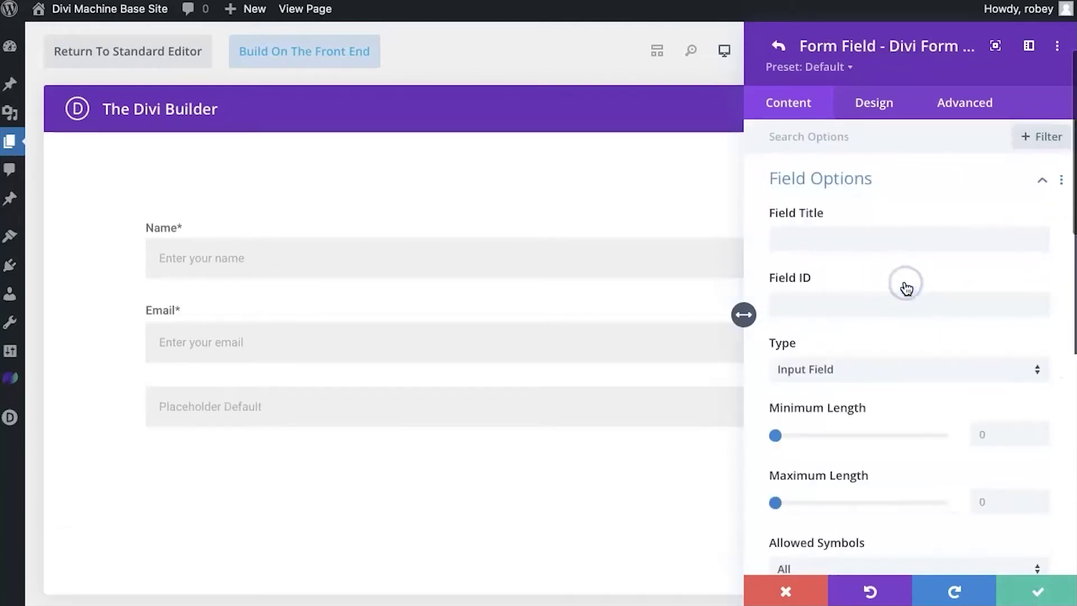
left_click(901, 246)
type("Sign Here")
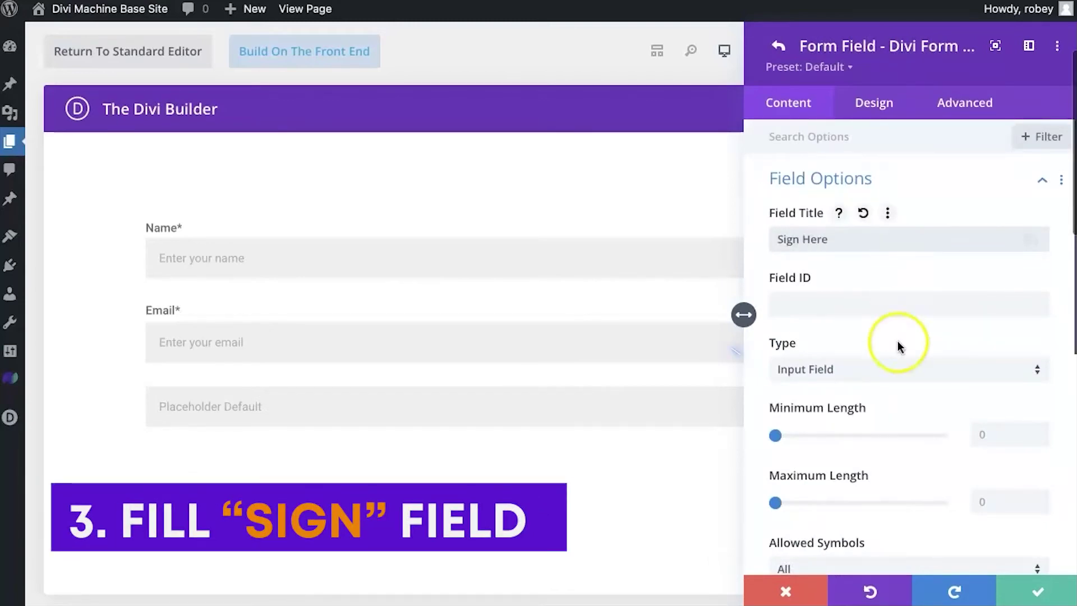
left_click(897, 372)
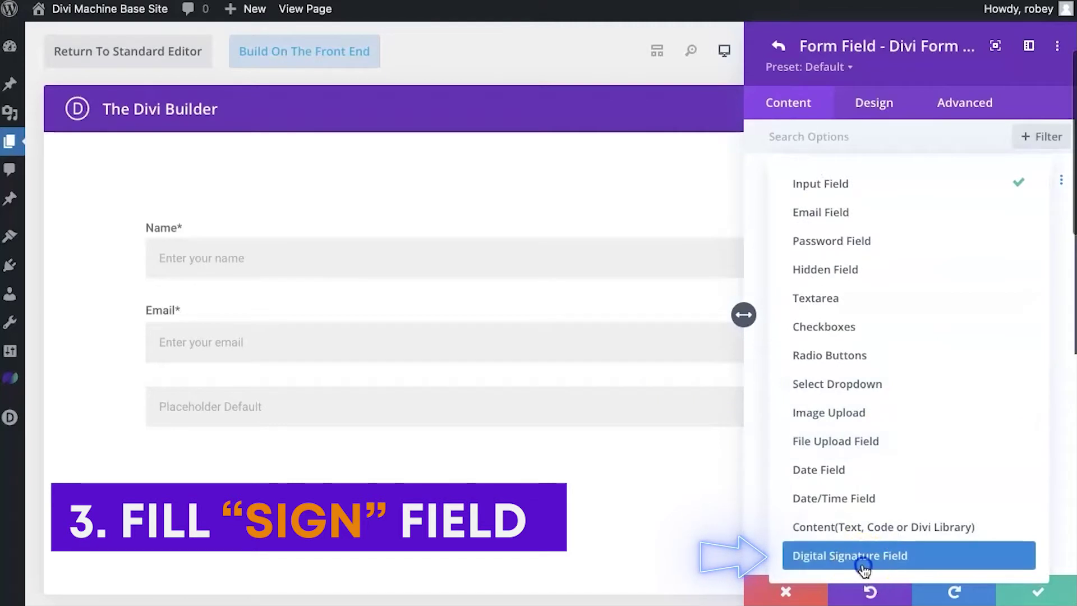
left_click(863, 569)
- Set the Sign Here field's label position to Top and save both the field and the form module
scroll(884, 416, "down", 2)
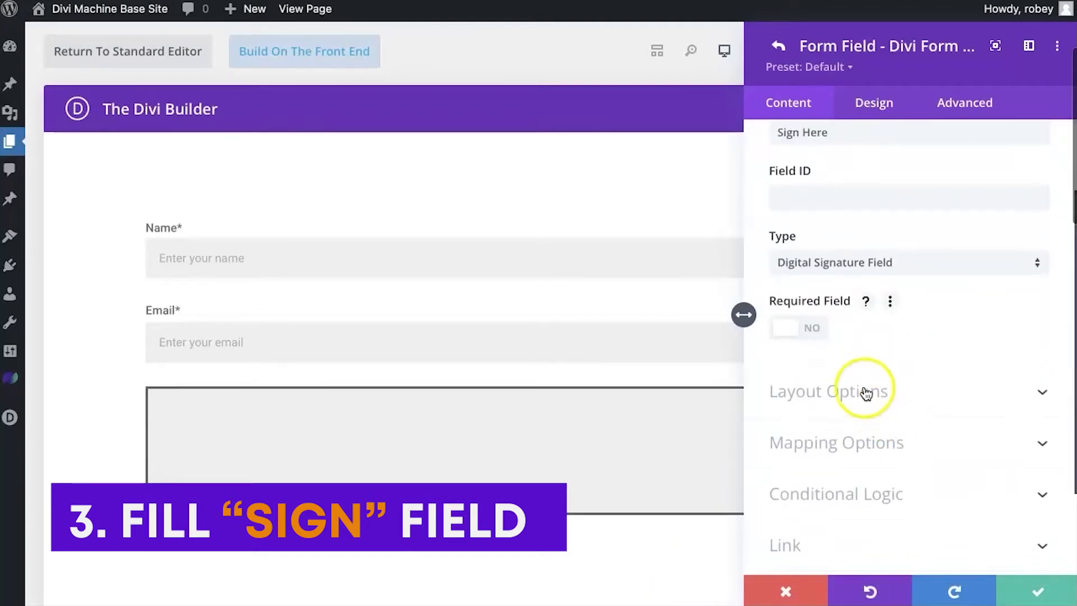
scroll(889, 321, "down", 2)
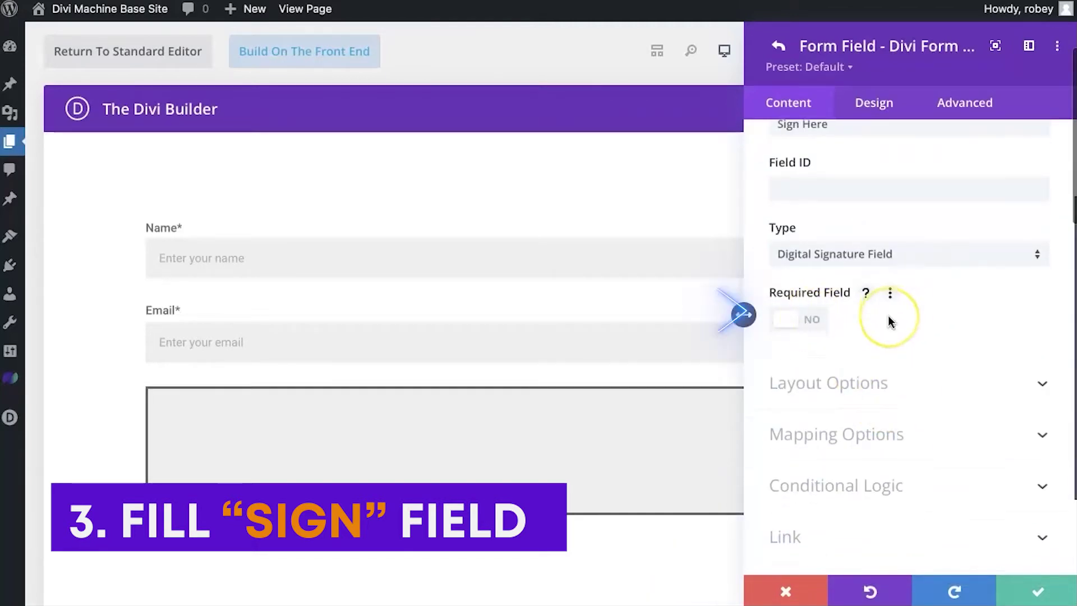
left_click(890, 319)
left_click(834, 270)
left_click(827, 310)
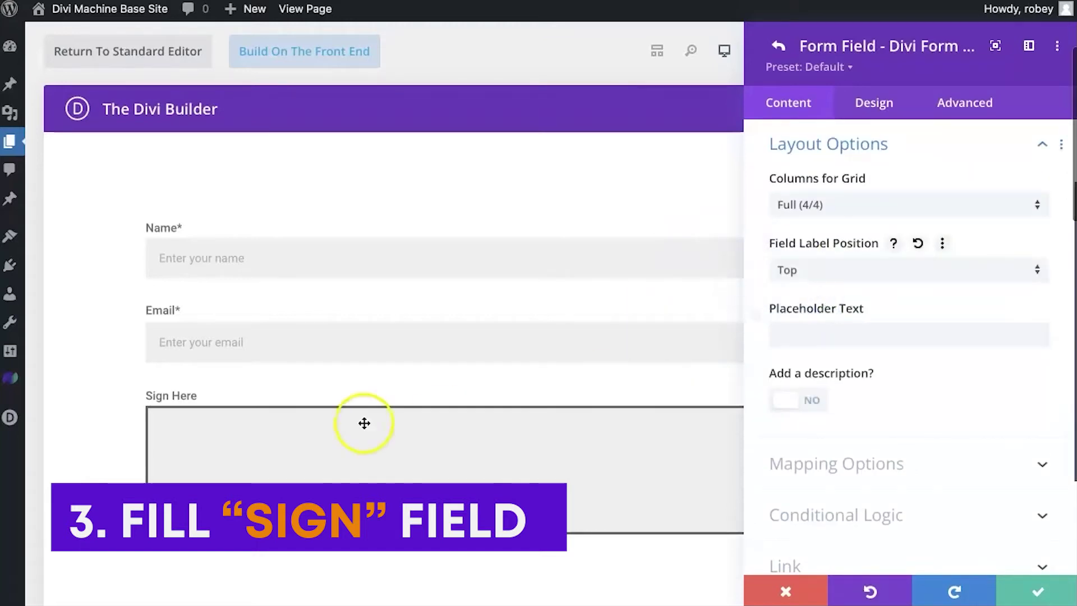
left_click(1021, 584)
left_click(1021, 583)
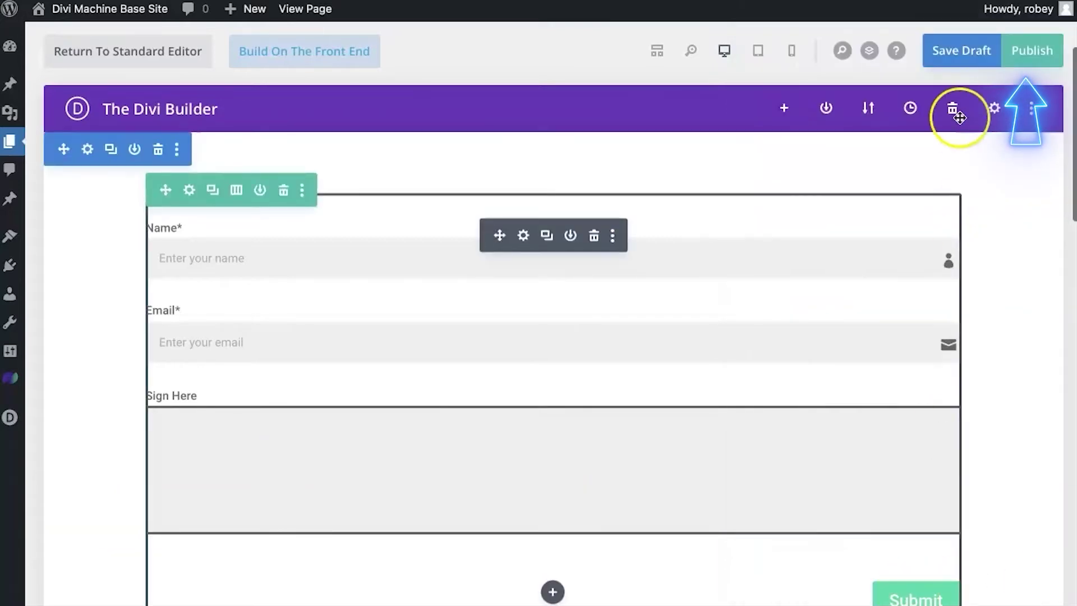
- Publish the form page and open its permalink to view it on the front end
left_click(1012, 52)
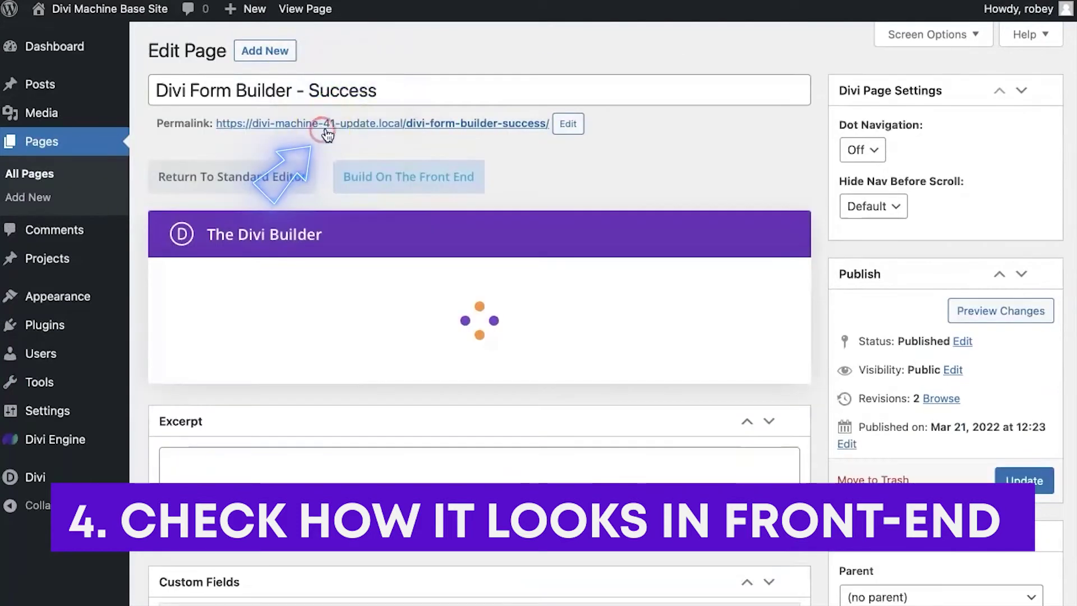
right_click(323, 128)
left_click(336, 137)
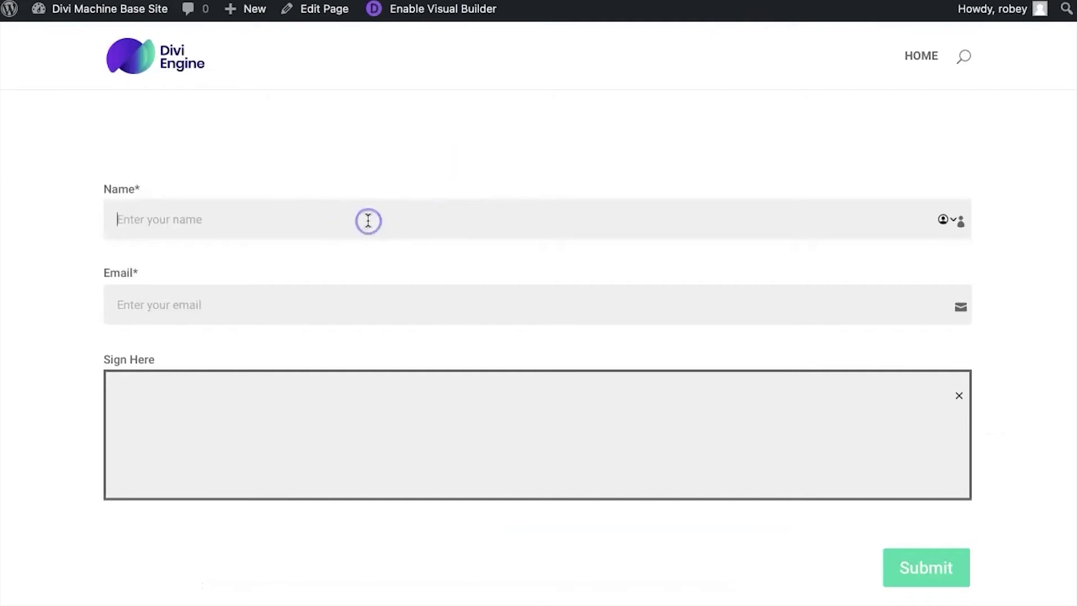
- Fill in the form with the name "test" and a test e-mail address, draw a signature and submit it
key("Tab")
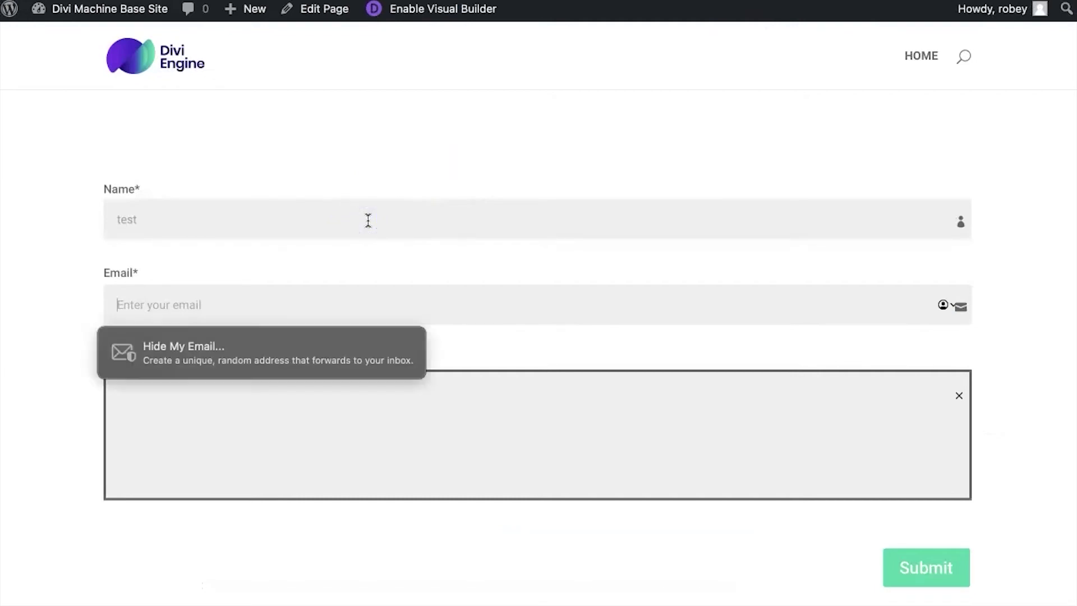
type("tye")
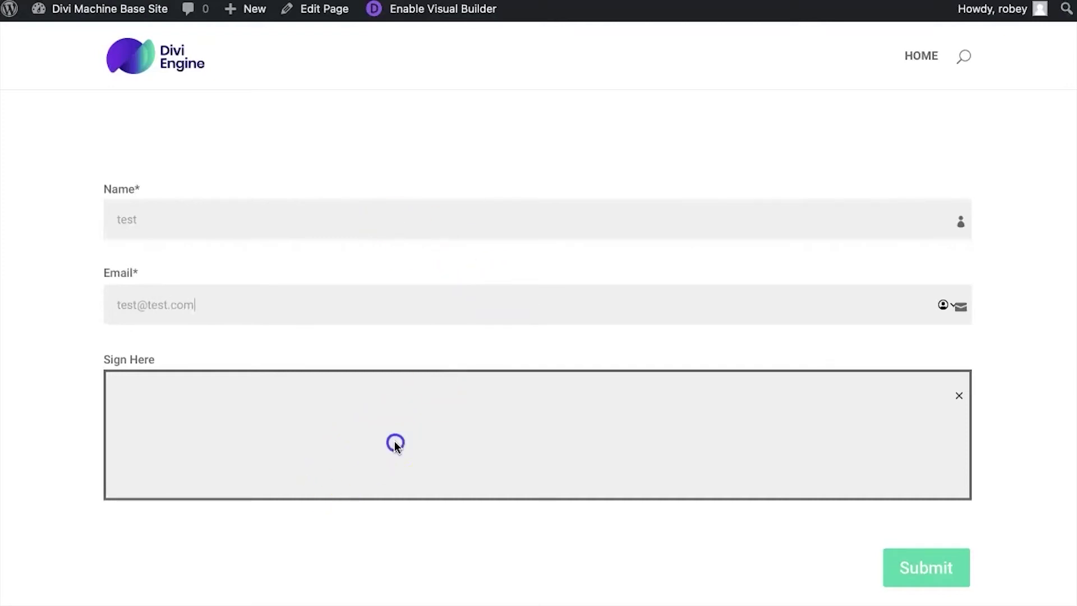
mouse_move(533, 455)
left_mouse_down()
mouse_move(843, 415)
mouse_move(846, 402)
left_mouse_up()
left_click(905, 569)
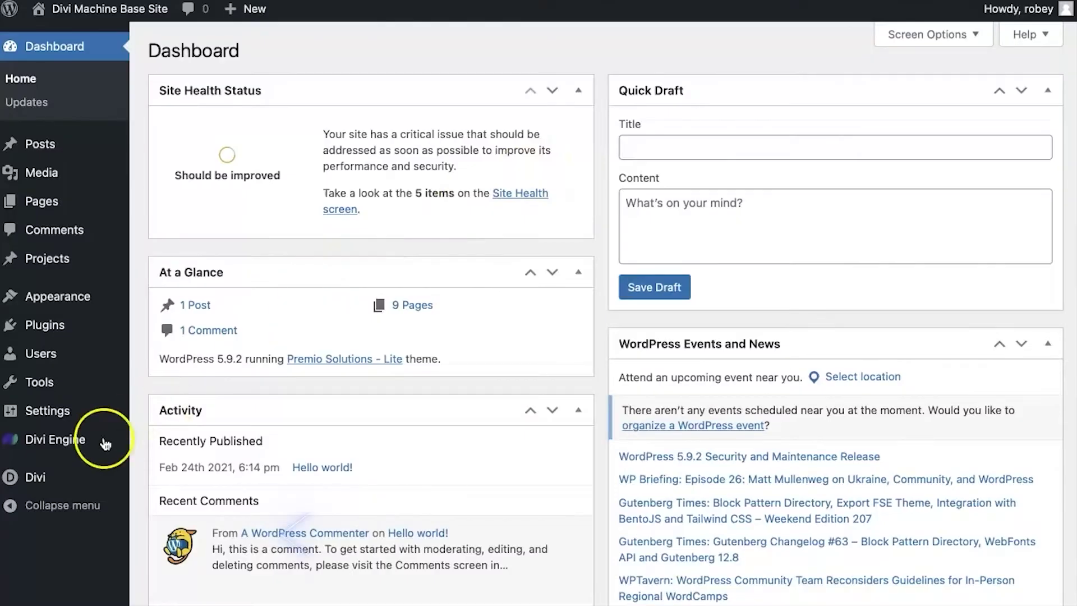
- In the Divi Library, create a new layout named "Success Notice" with the layout type Layout
mouse_move(51, 474)
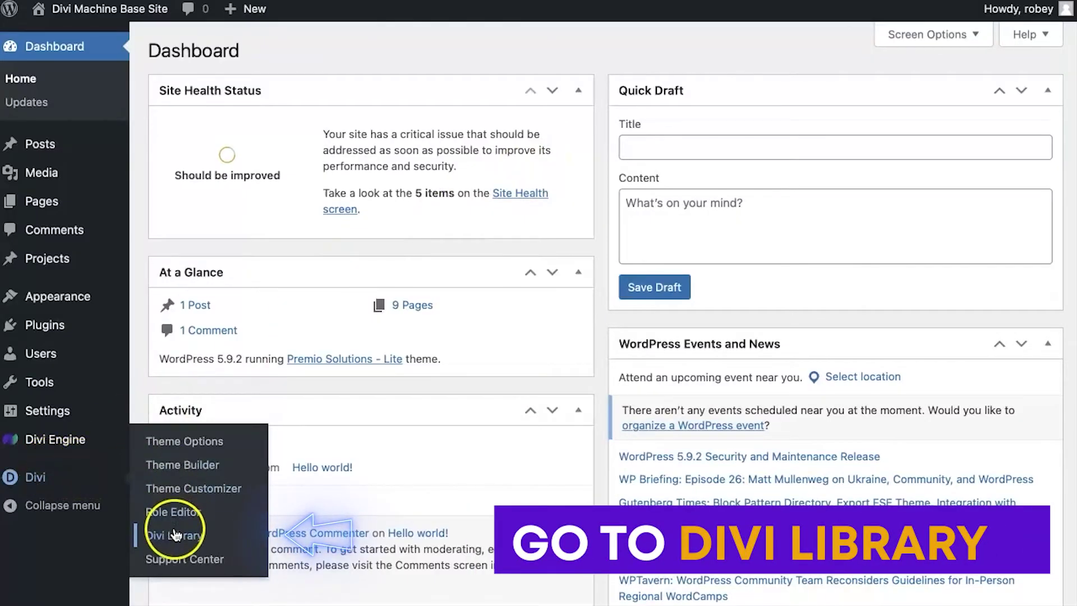
left_click(174, 535)
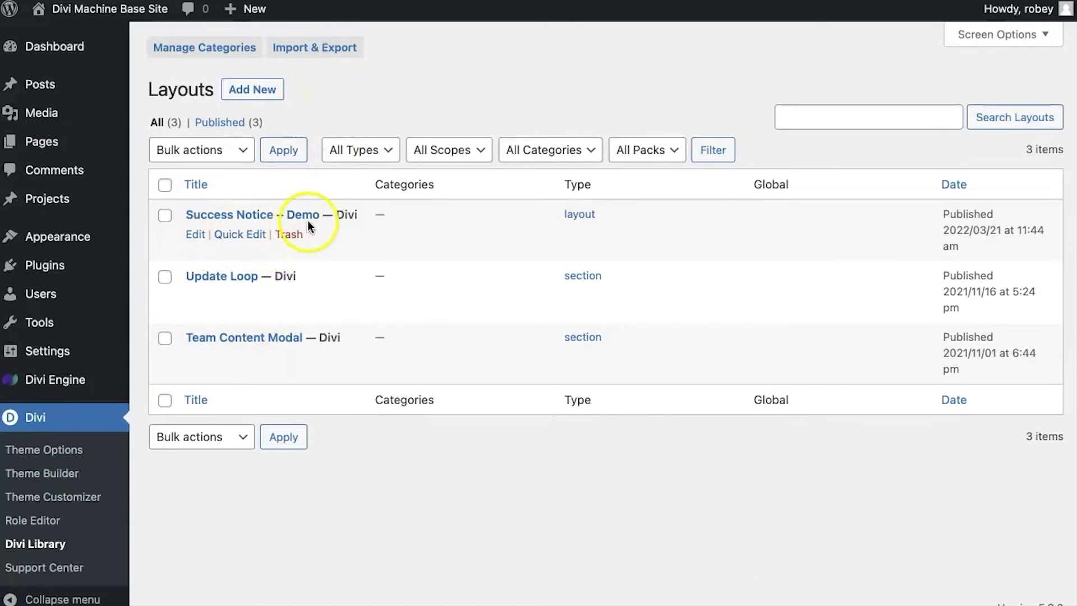
left_click(265, 90)
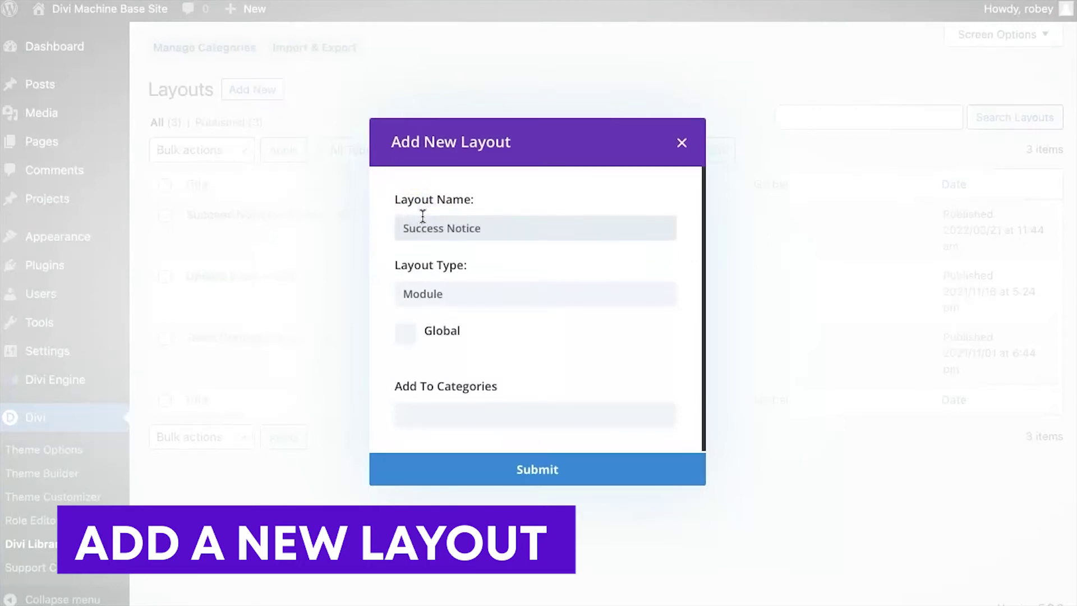
left_click(414, 293)
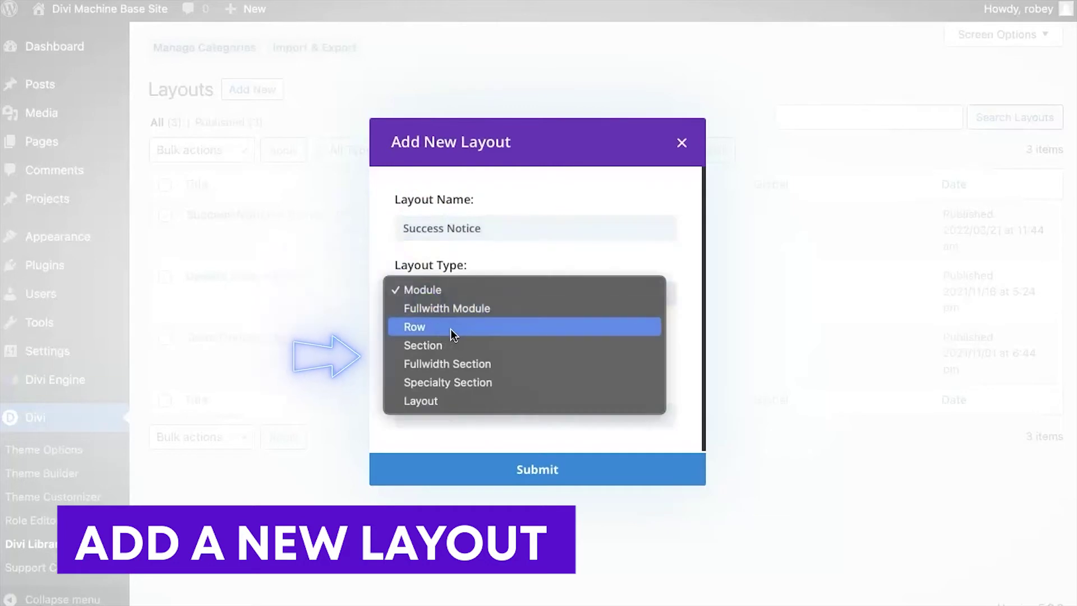
left_click(447, 400)
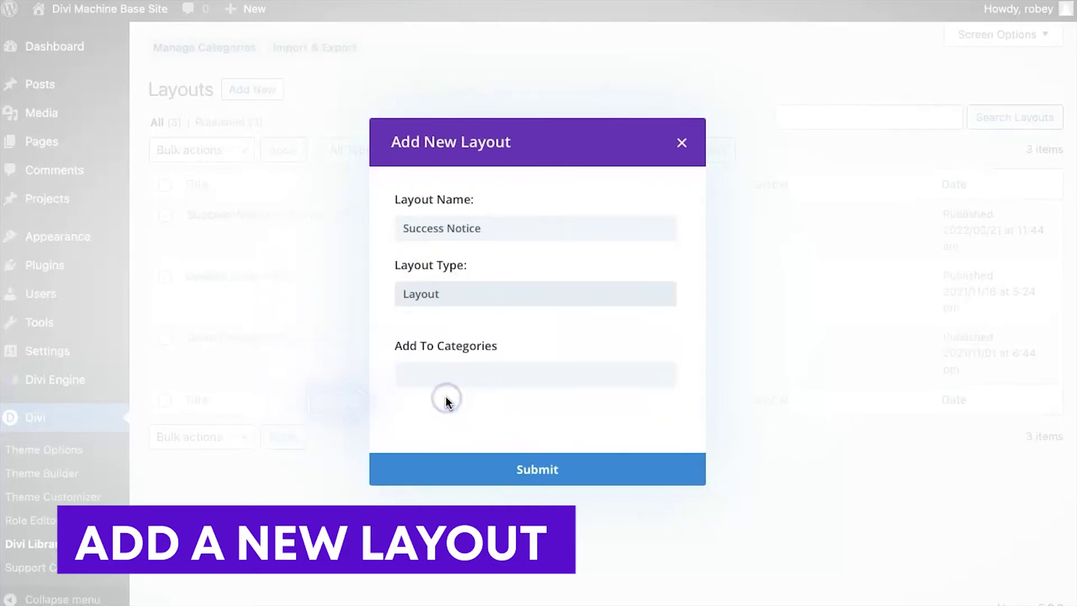
left_click(526, 469)
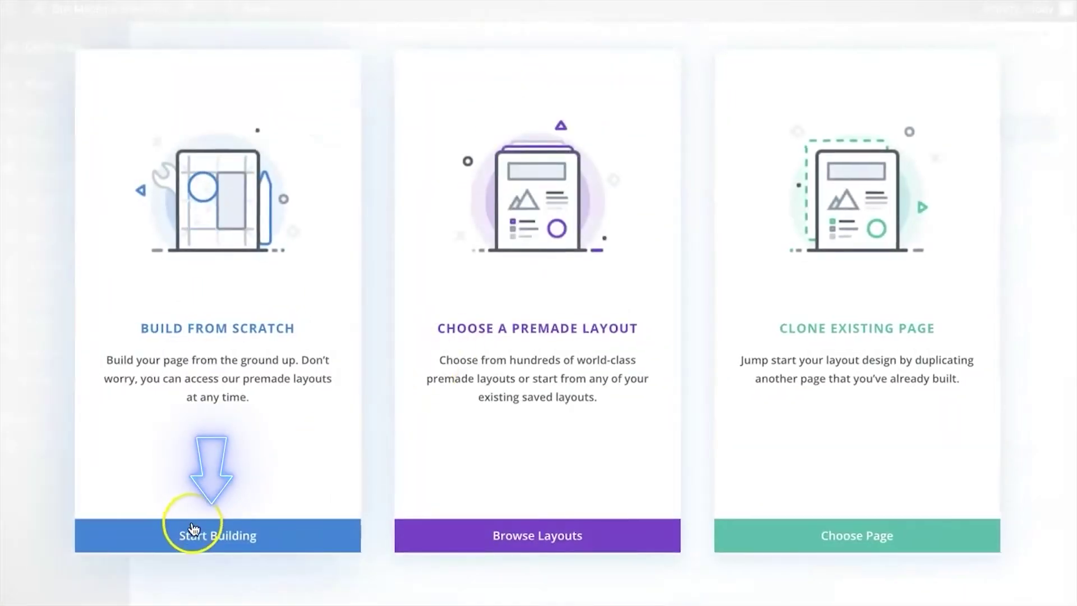
- Build the layout from scratch with a two-thirds, one-third column row and switch the builder to desktop view
left_click(192, 529)
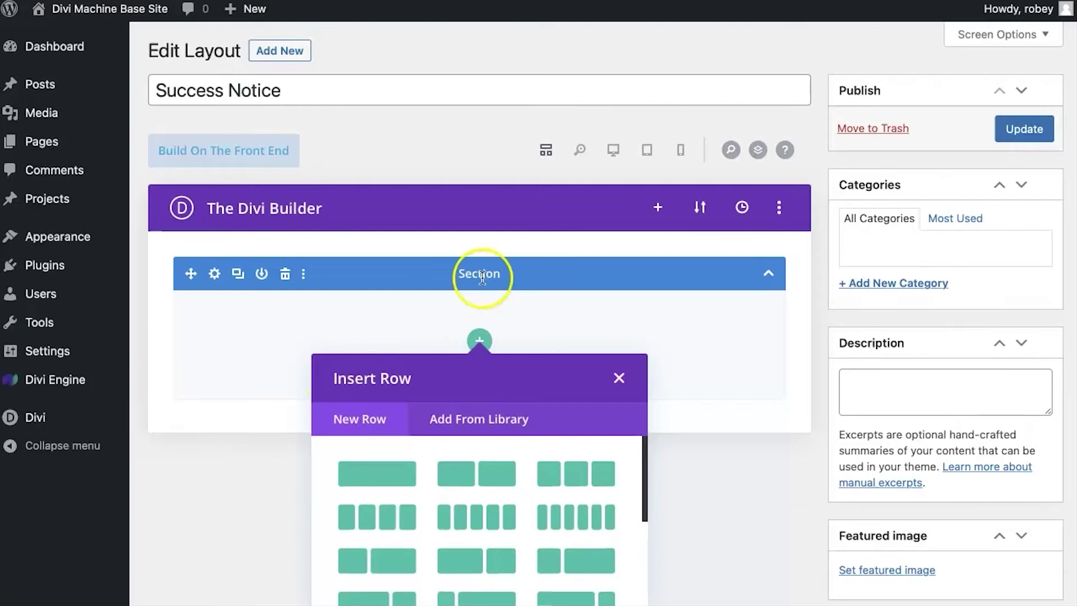
scroll(512, 260, "down", 2)
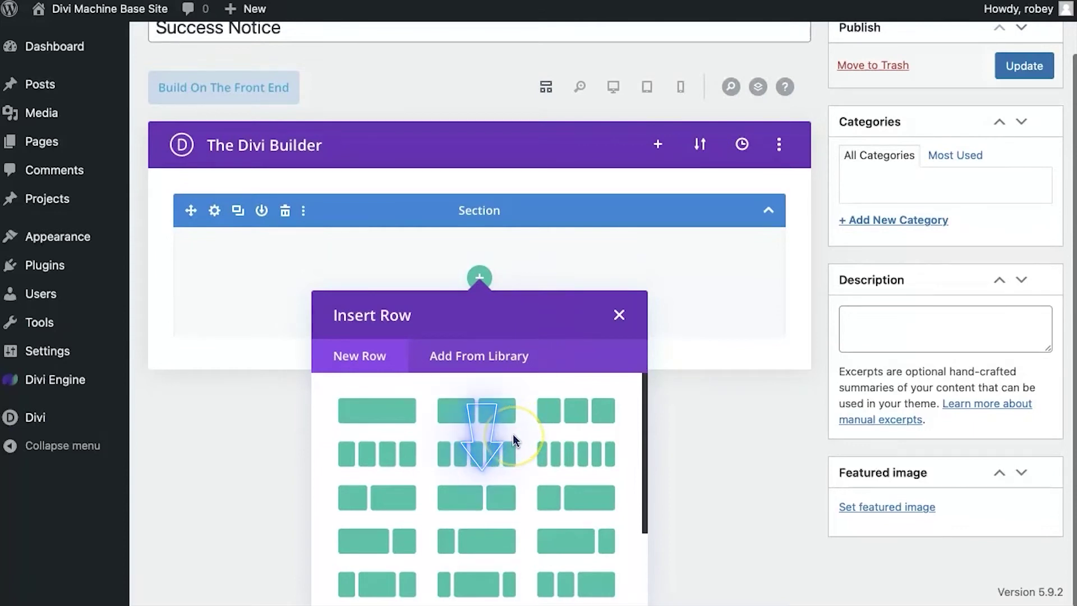
left_click(474, 499)
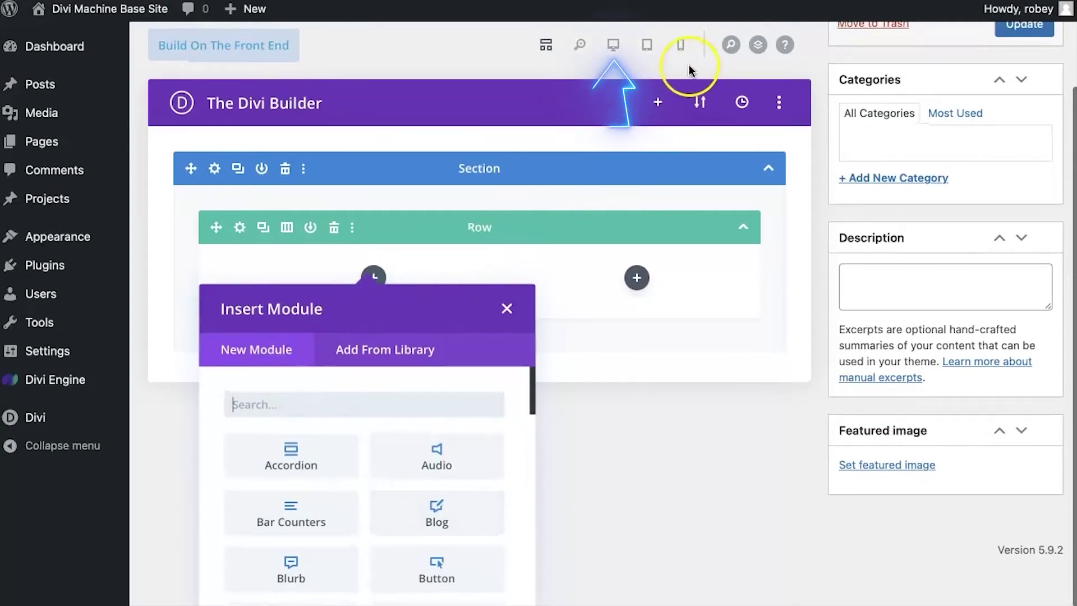
left_click(613, 46)
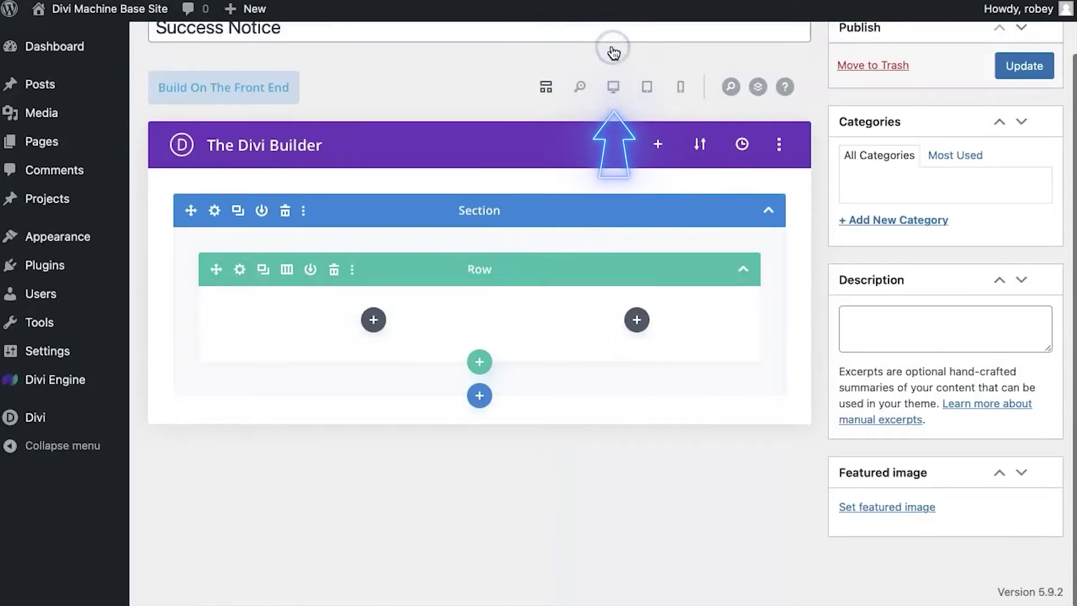
left_click(613, 87)
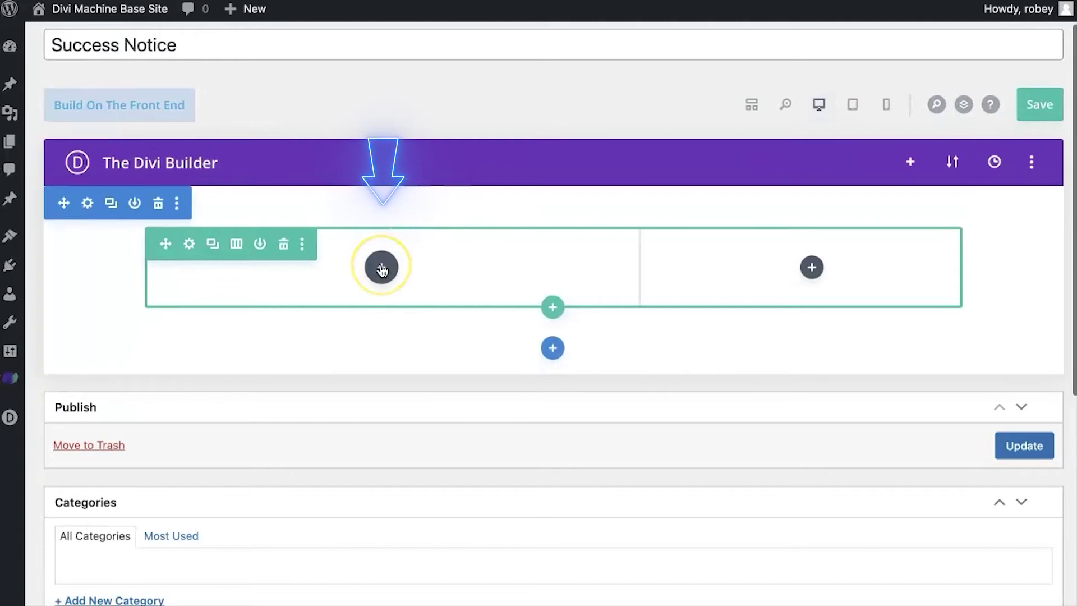
- Insert a Text module into the wider column of the row
left_click(382, 268)
type("text")
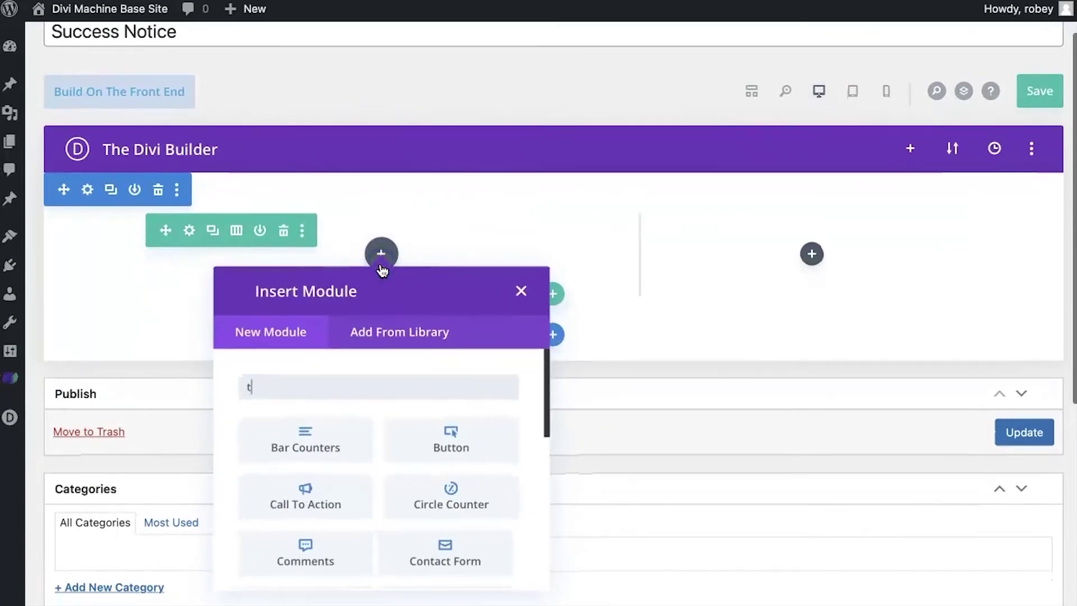
left_click(288, 440)
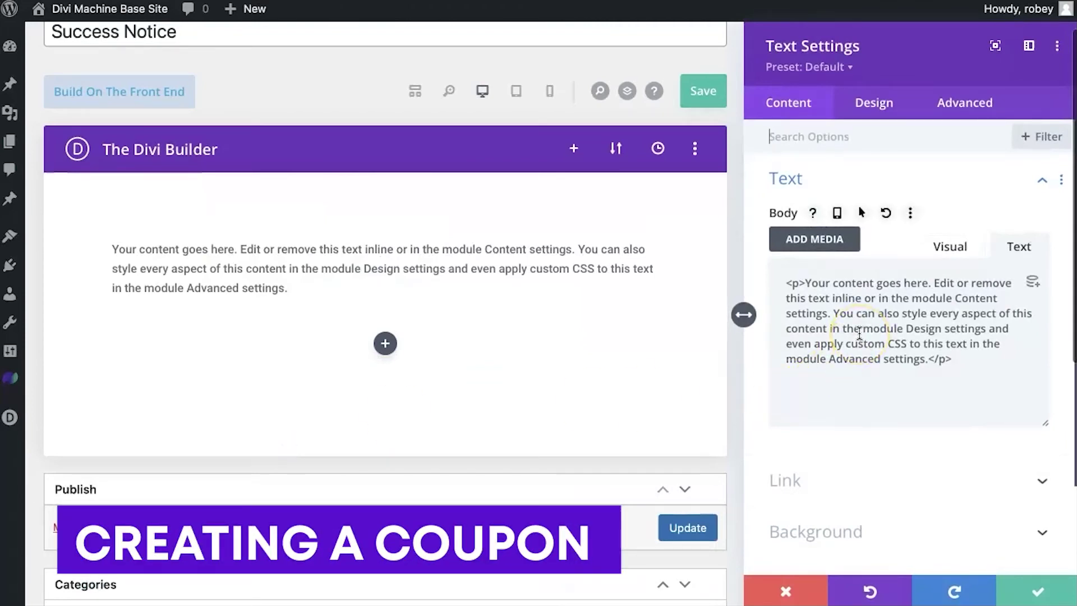
- Replace the body with an h1 "Thank you!" and "We appreciate you submitting our form, here is a coupon for ya.", and save the module
triple_click(862, 325)
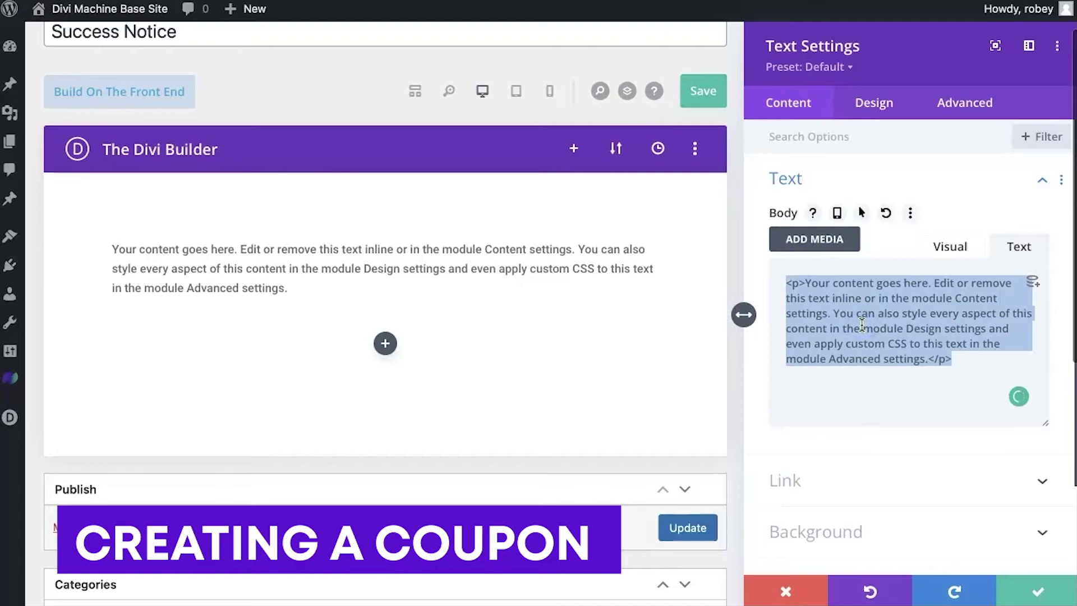
type("<h1>")
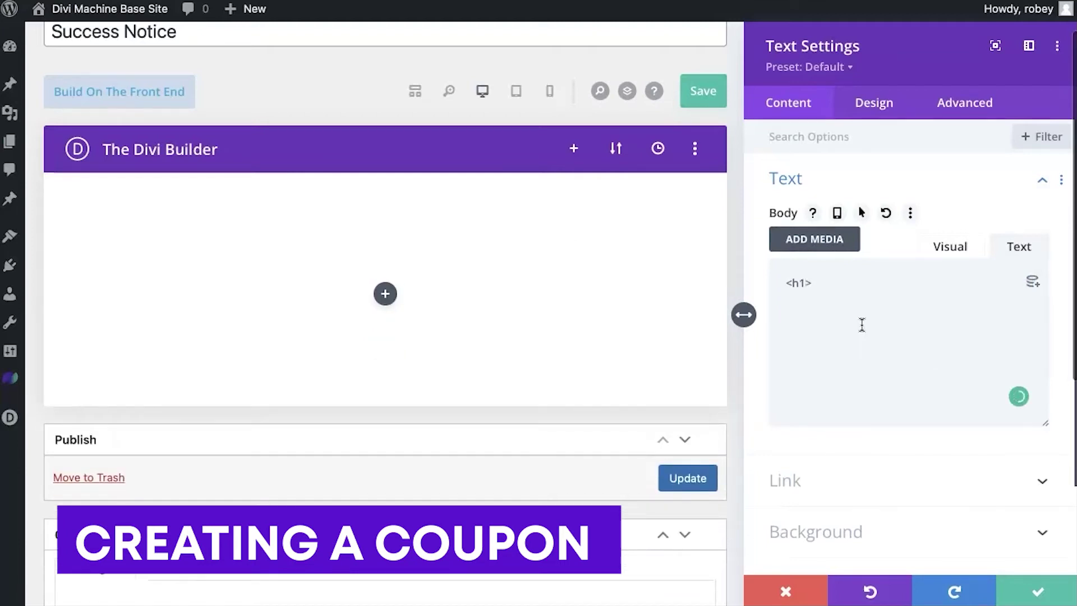
type("Thank you!")
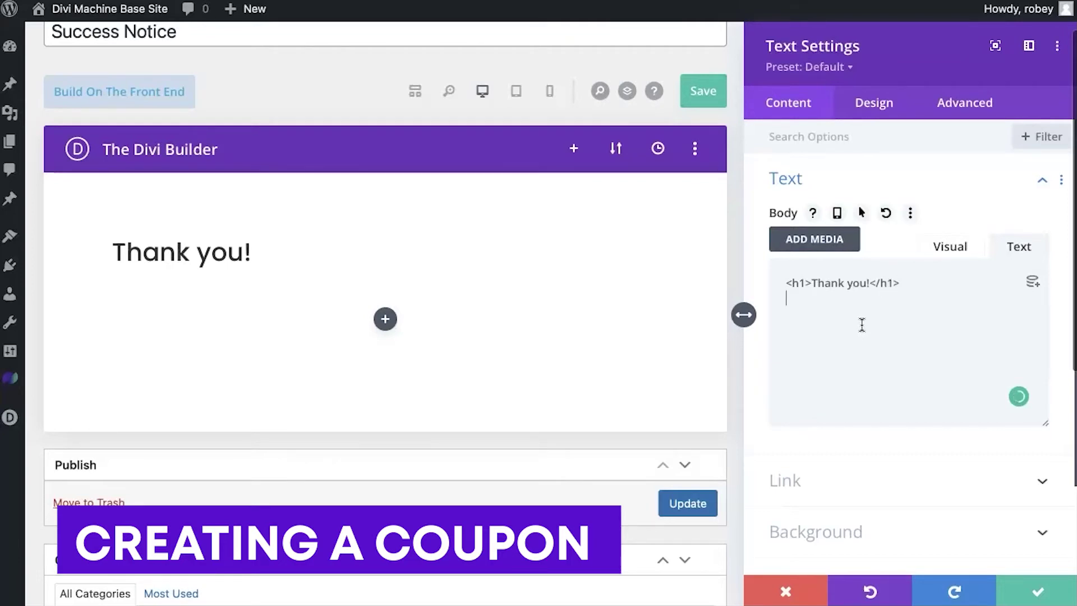
type("We")
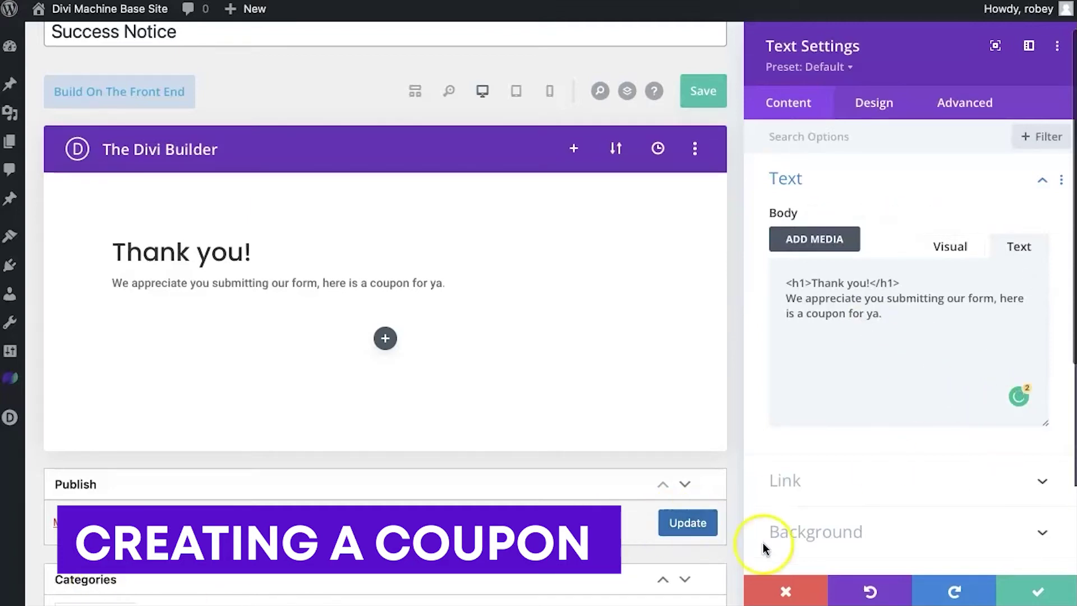
left_click(1020, 594)
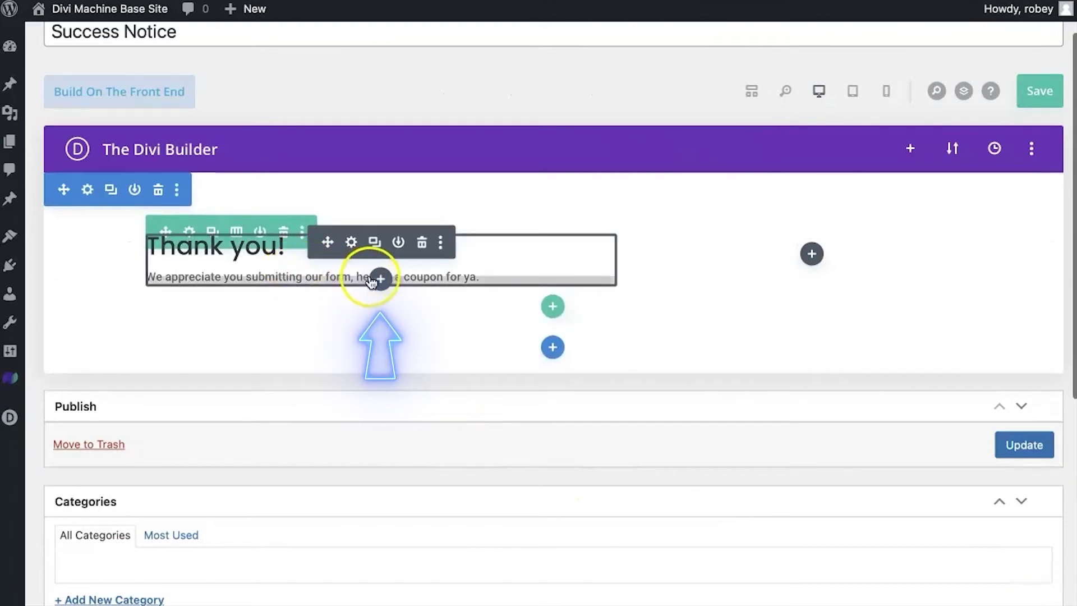
- Add a second Text module below the thank-you message with the body "COUPON CODE: YOURCOUPON"
left_click(372, 282)
type("text")
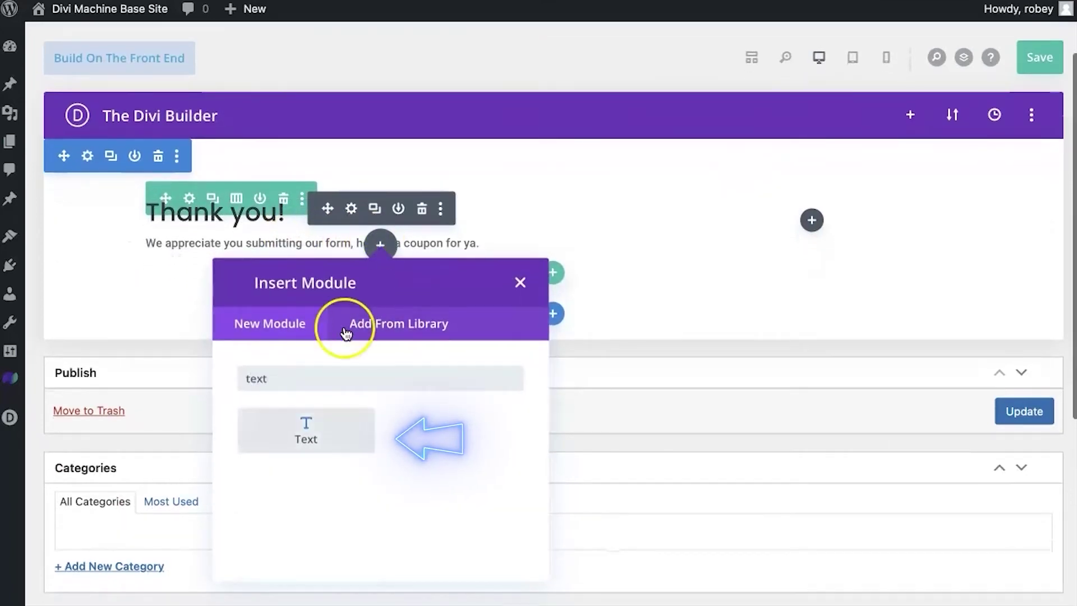
left_click(305, 429)
triple_click(826, 355)
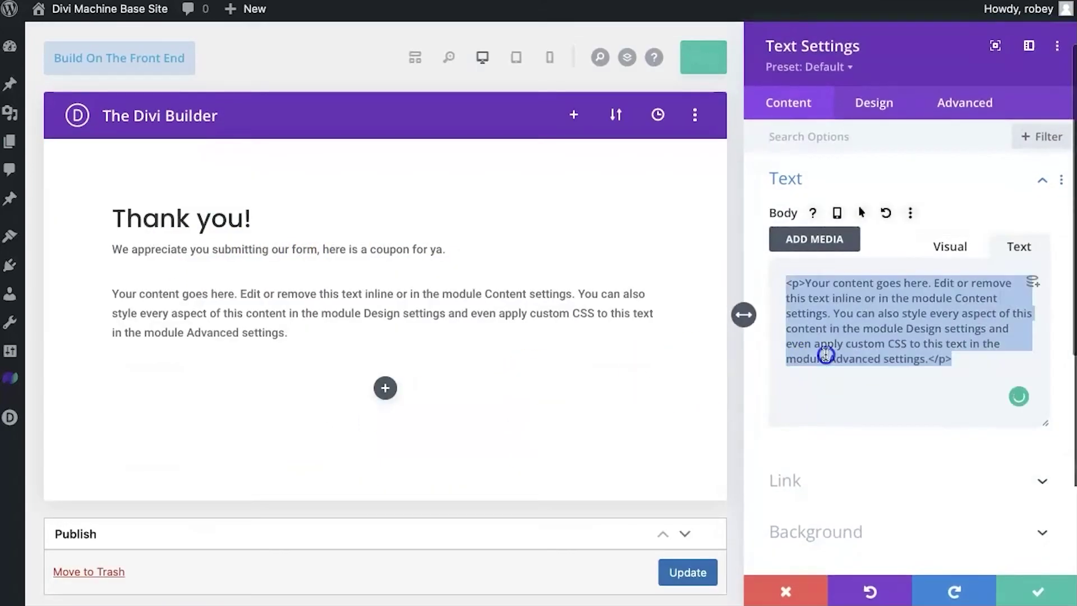
type("co")
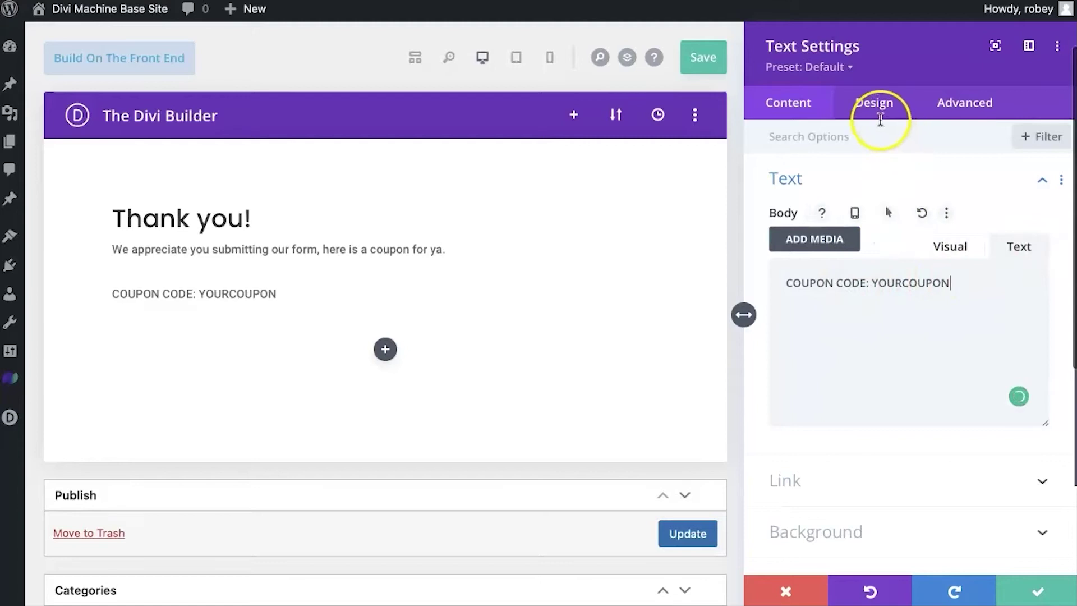
left_click(879, 118)
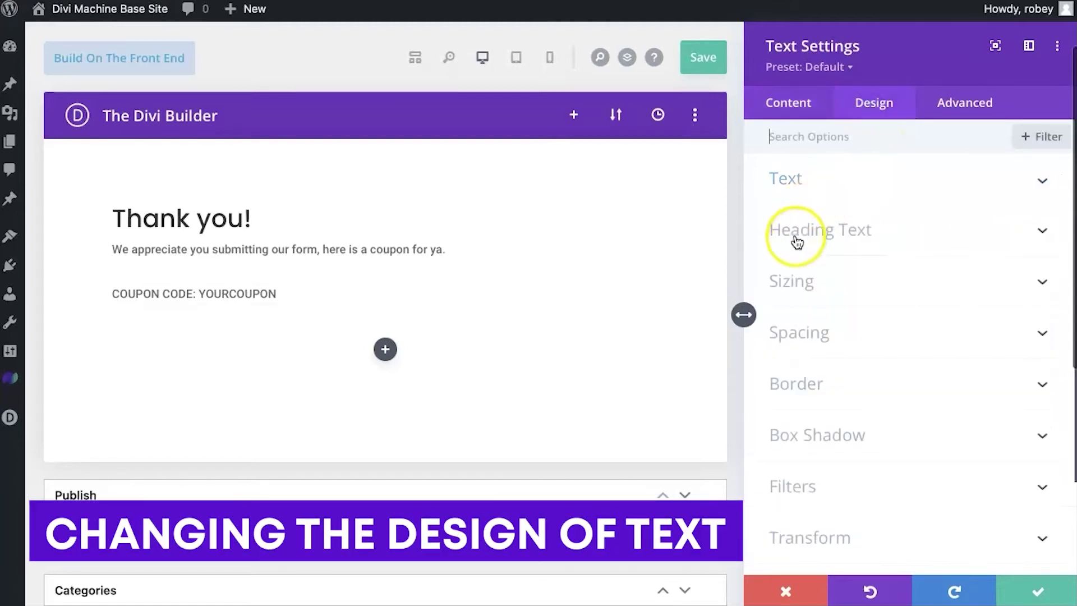
left_click(825, 186)
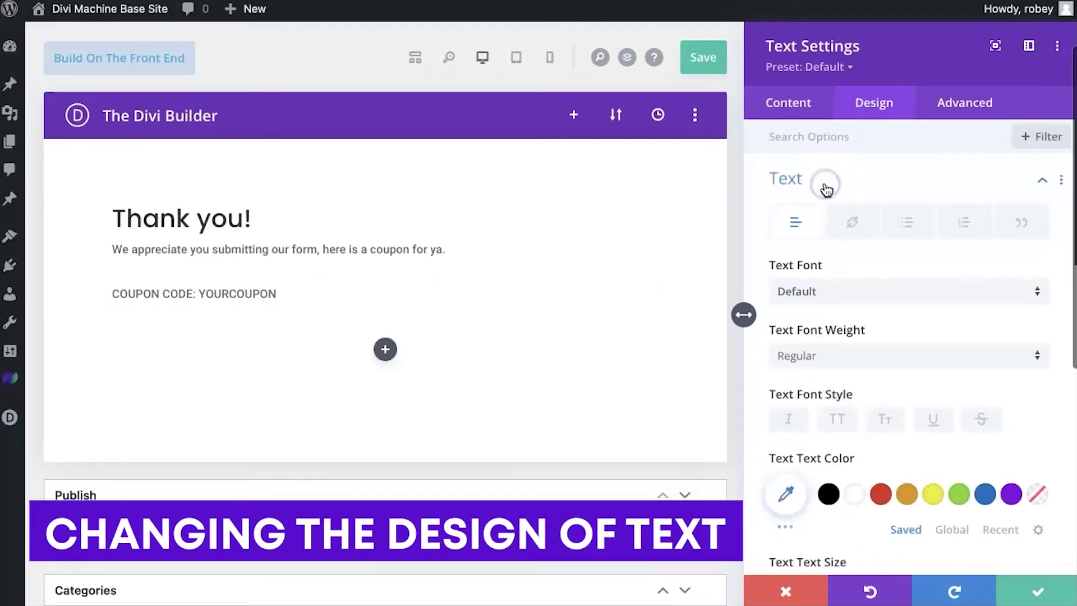
scroll(836, 415, "down", 1)
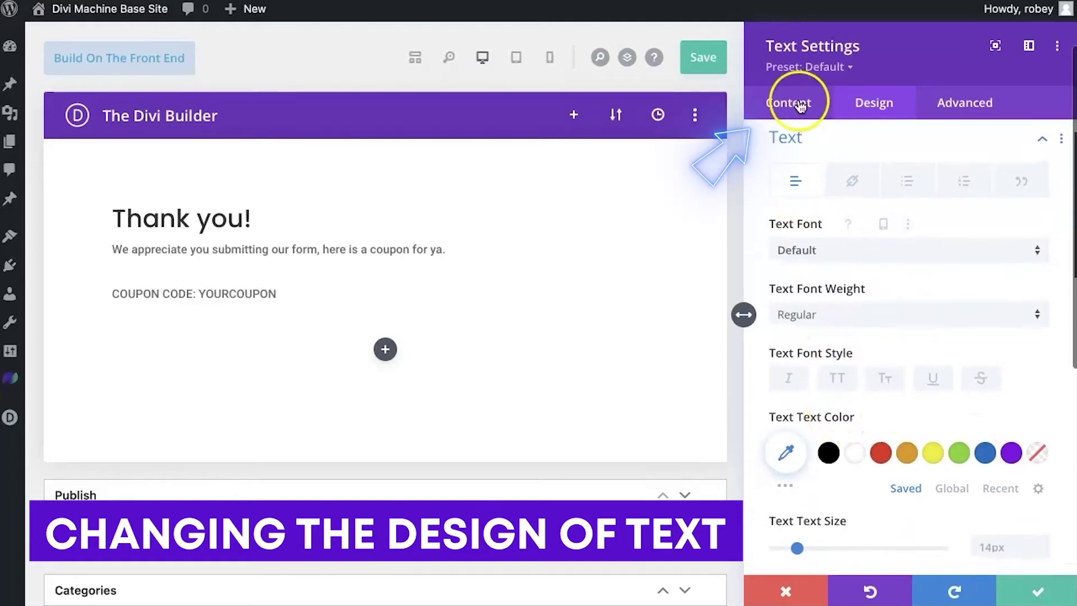
- Set the coupon text module's background color to #f4f4f4
left_click(793, 99)
left_click(834, 297)
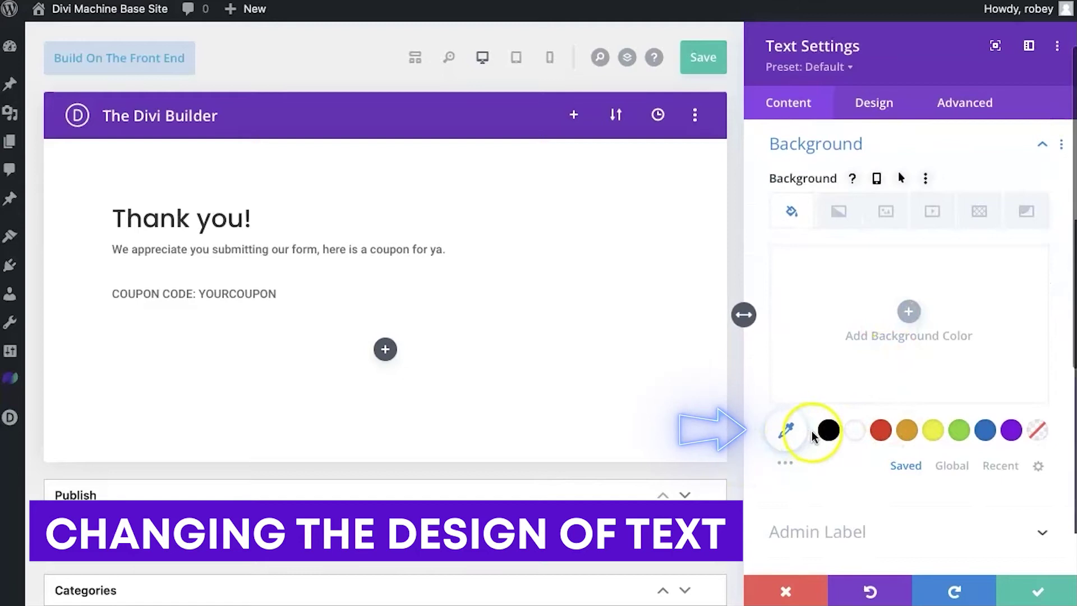
left_click(788, 430)
left_click(816, 267)
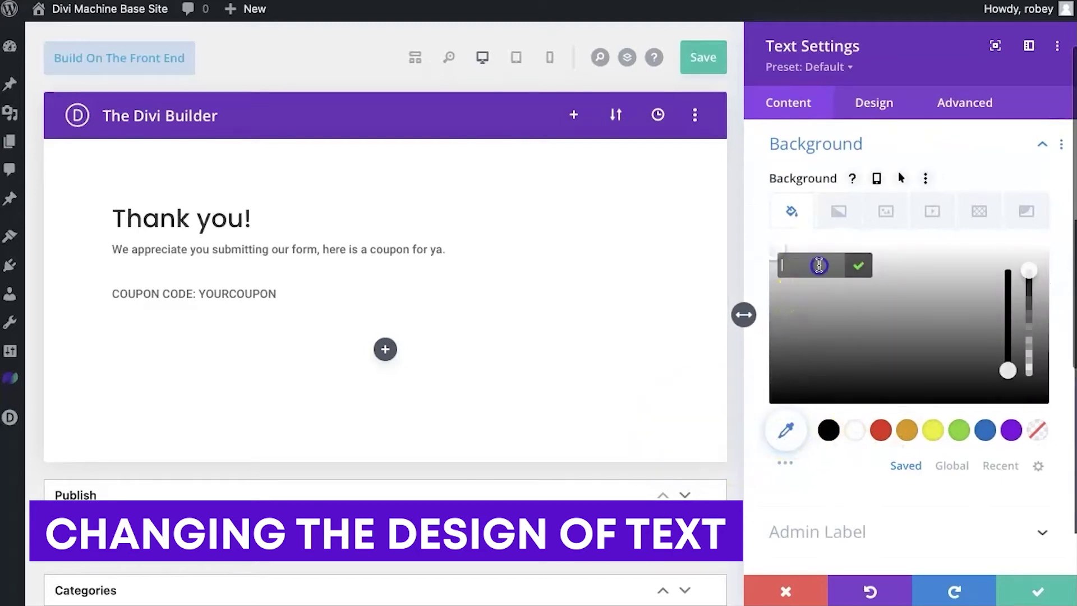
type("f4f4f4")
key("Return")
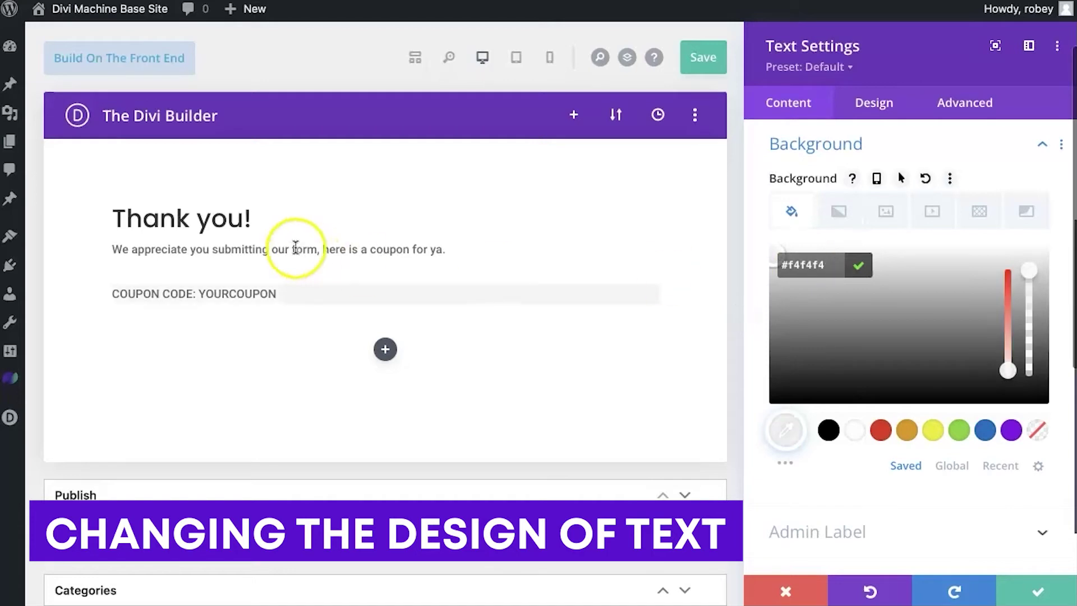
- Set the coupon text module's padding to 15px on all four sides
left_click(873, 106)
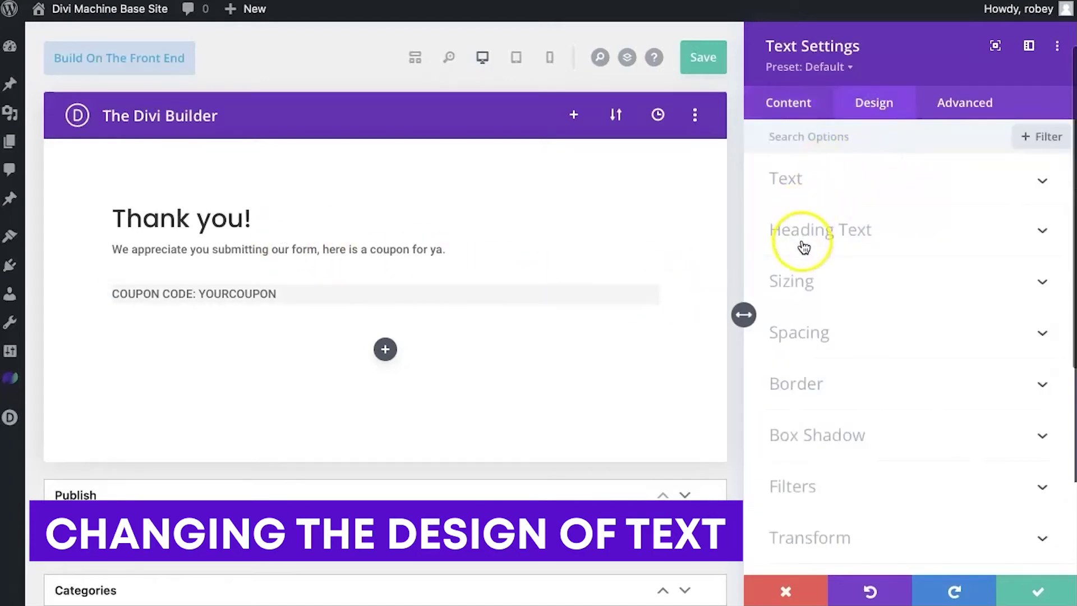
left_click(810, 328)
type("15")
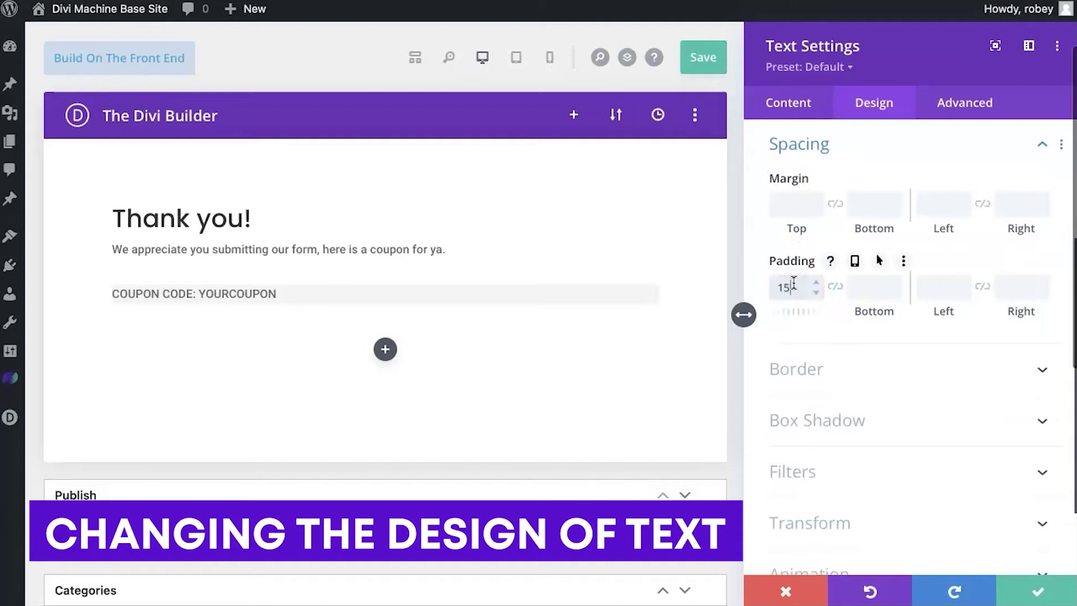
left_click(835, 286)
left_click(928, 287)
type("15")
left_click(982, 286)
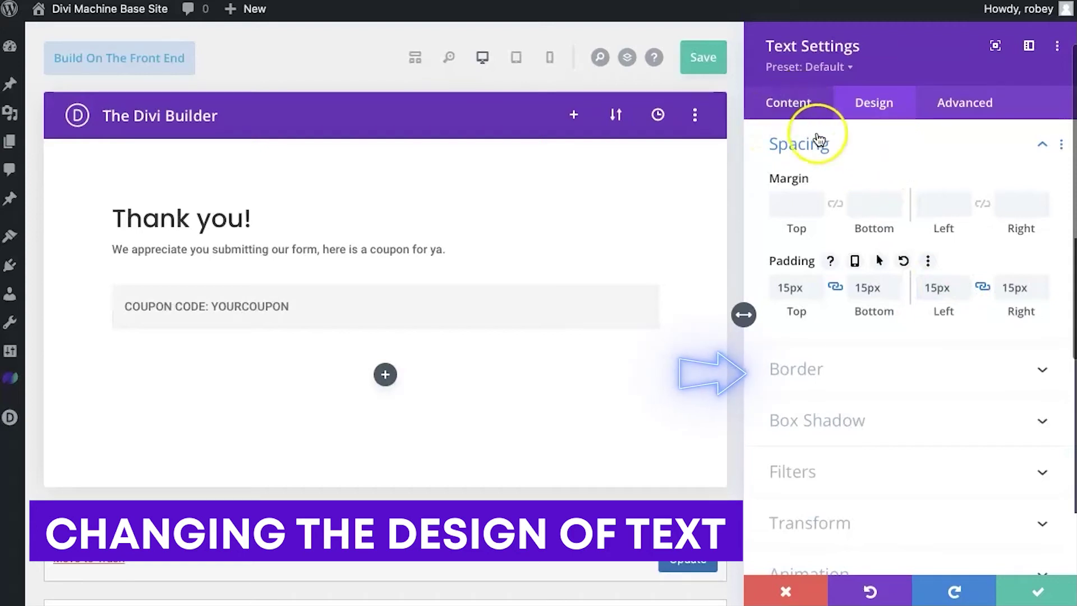
- Give the coupon text module a 1px red border with the Dashed style
left_click(845, 393)
scroll(860, 396, "down", 4)
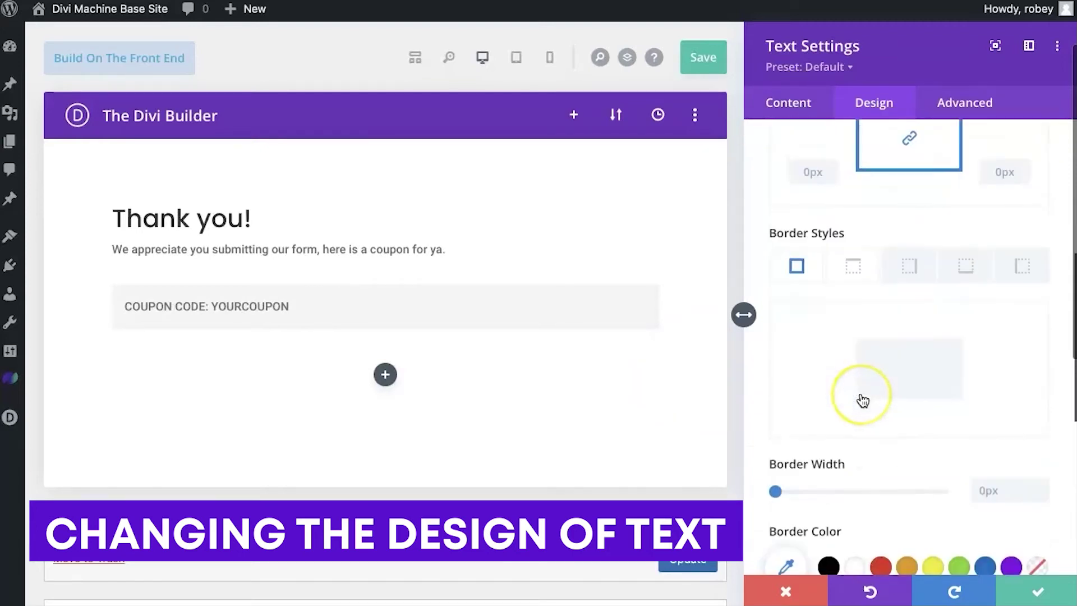
type("1")
left_click(879, 483)
scroll(875, 482, "down", 3)
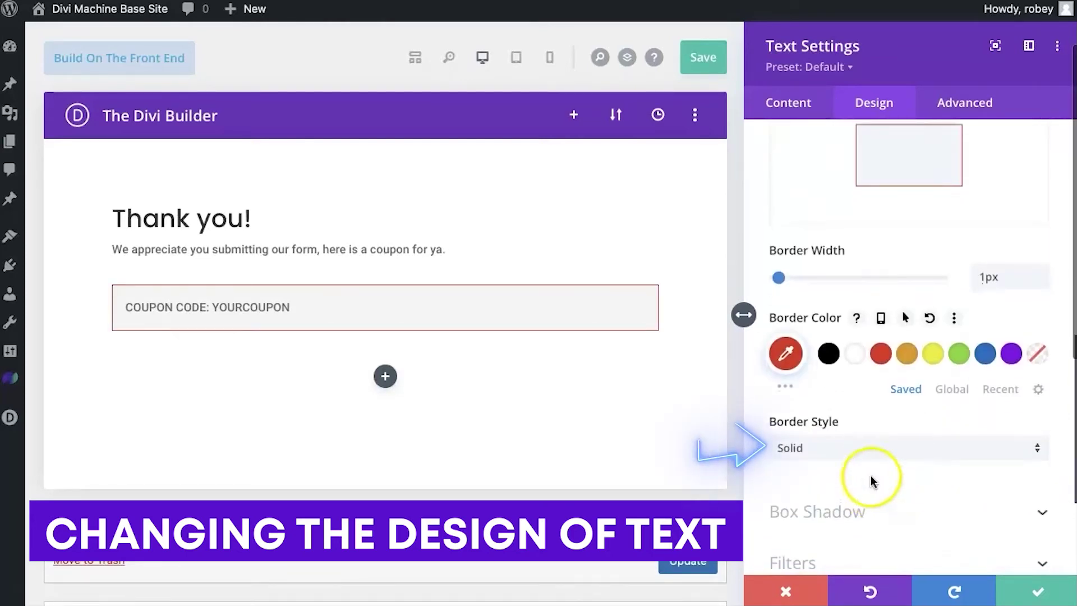
left_click(853, 448)
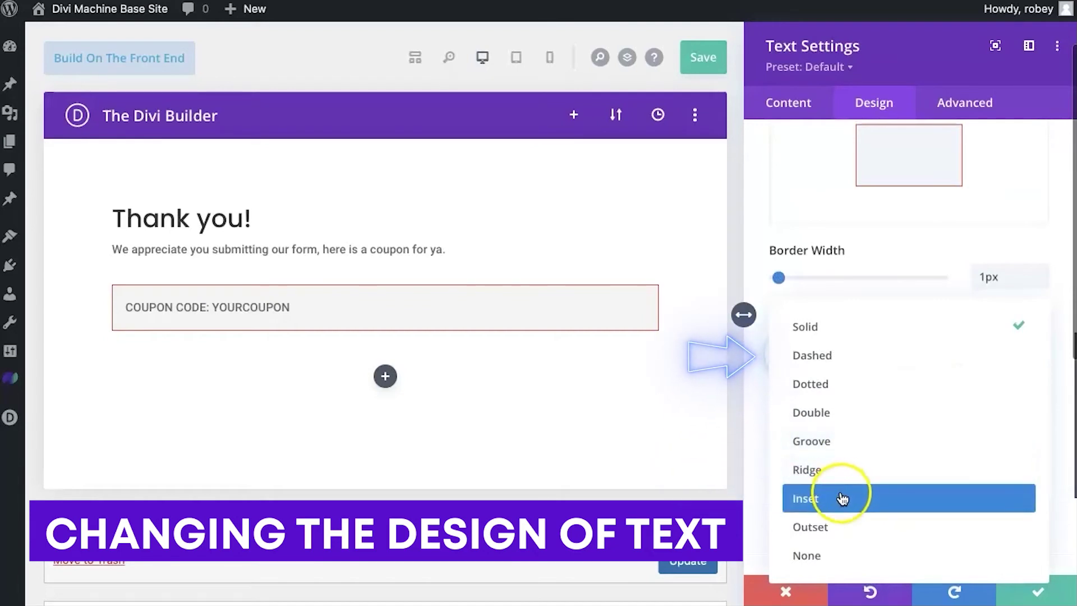
left_click(841, 356)
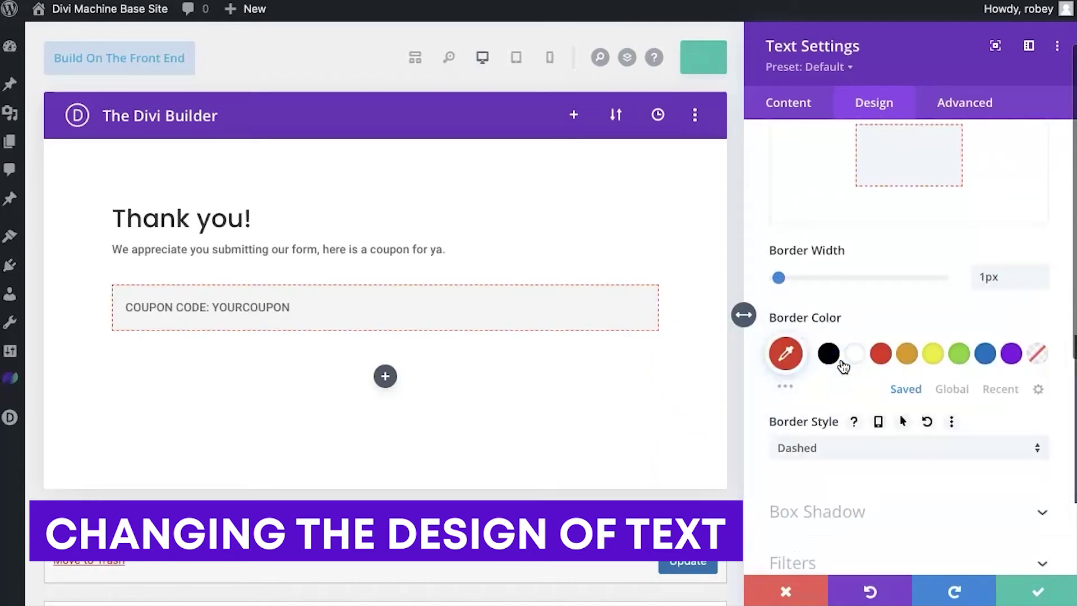
- Make the words "COUPON CODE" bold in the coupon text module's body
left_click(789, 104)
left_click(813, 173)
left_click(791, 285)
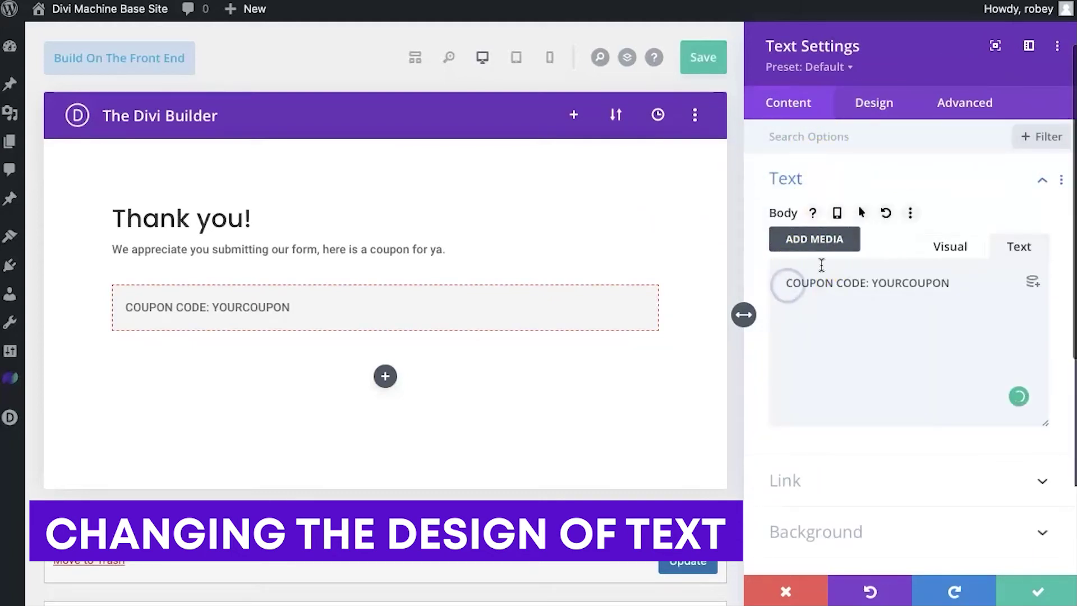
left_click(936, 250)
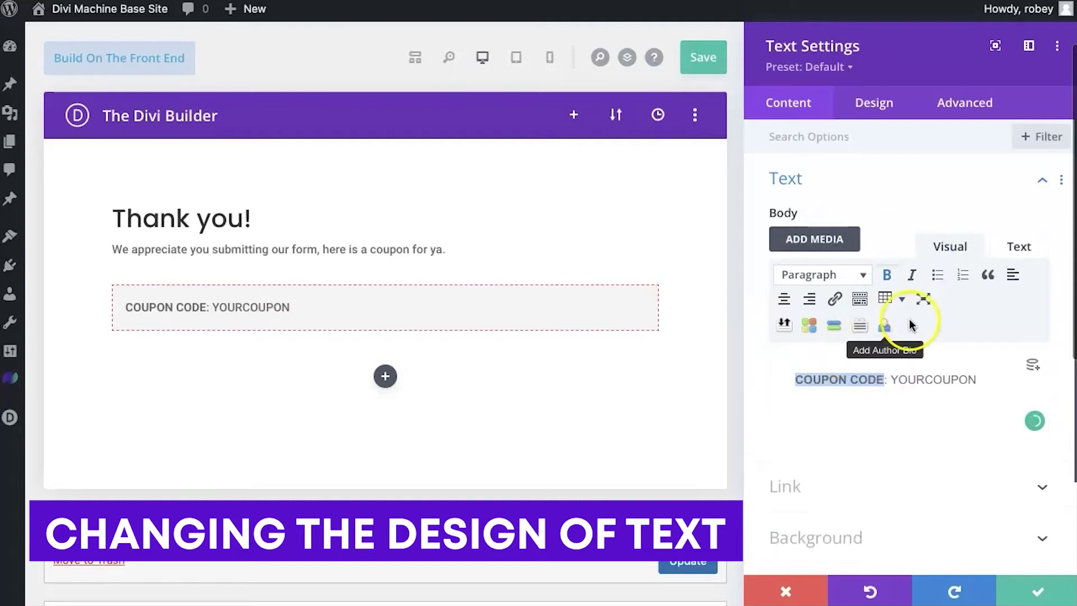
- Set the coupon text module's text size to 22px and save the module
left_click(864, 103)
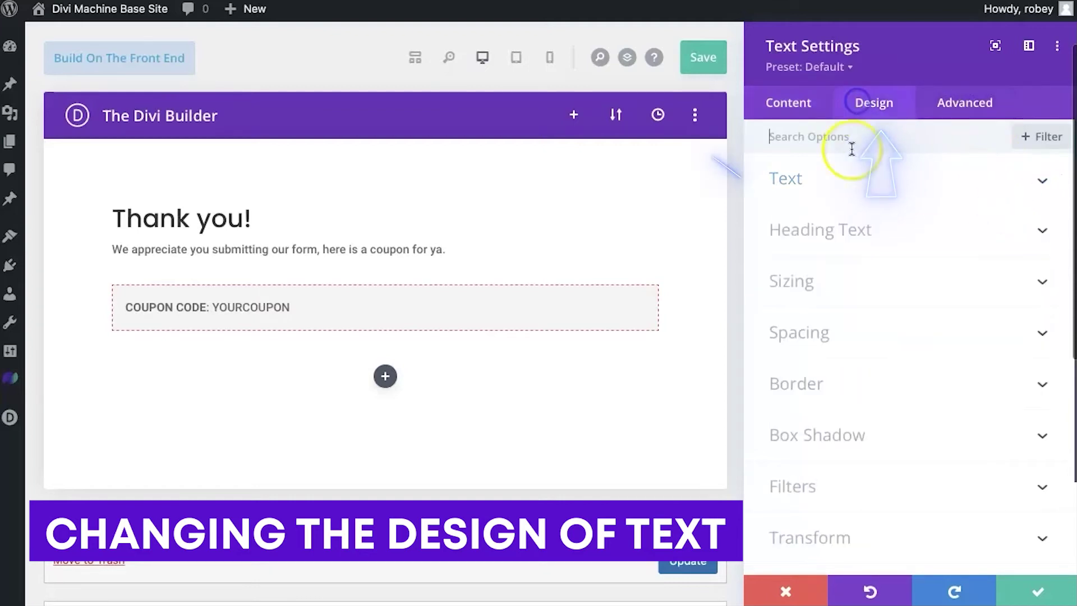
left_click(817, 182)
scroll(944, 365, "down", 3)
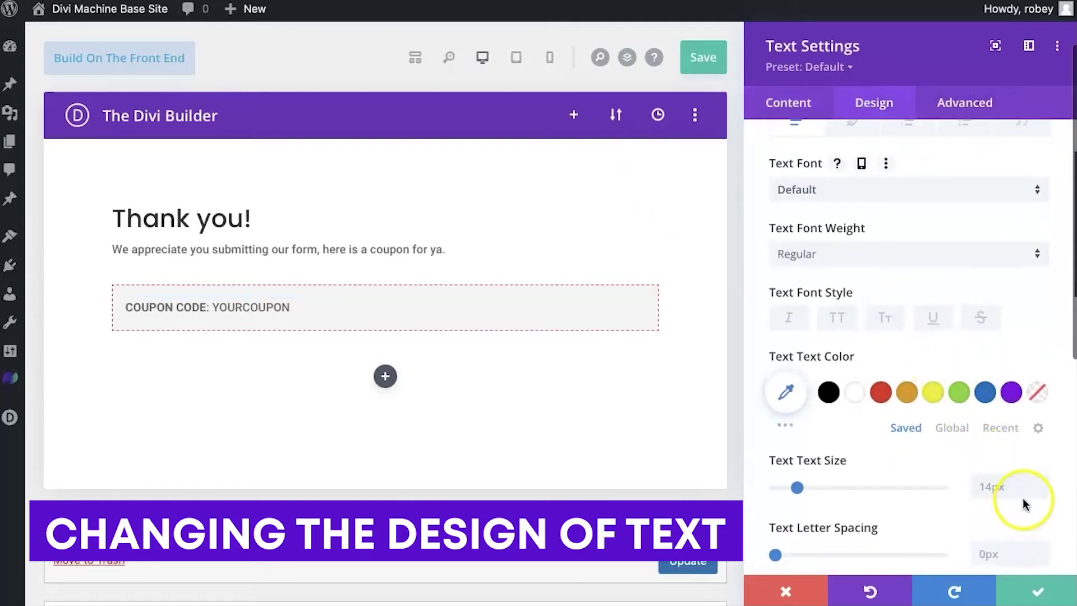
left_click(1039, 484)
left_click(1039, 484)
left_click(1039, 484)
left_click(1039, 484)
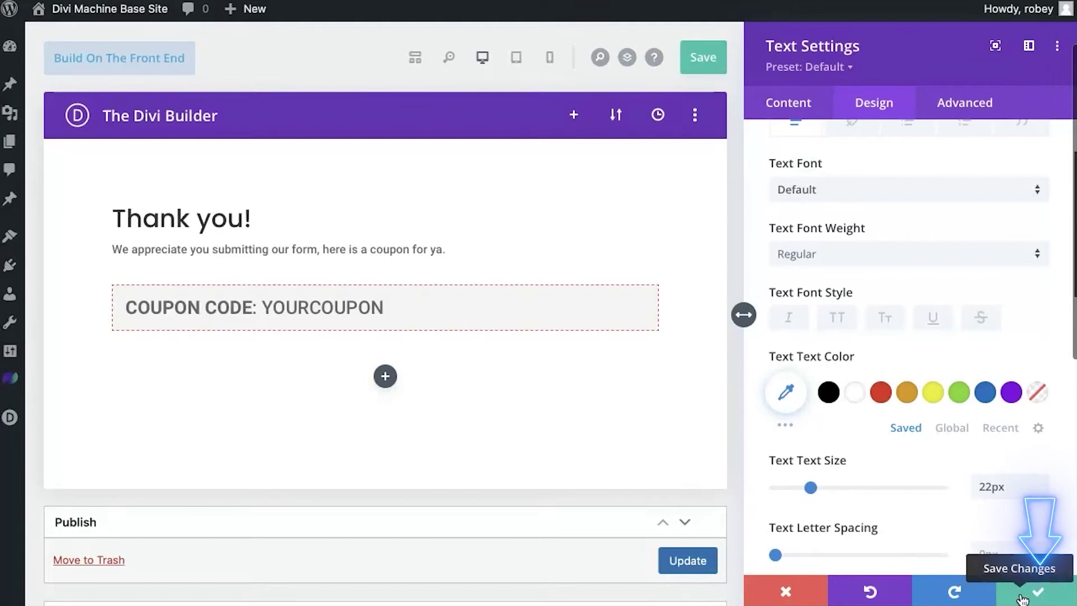
left_click(1038, 594)
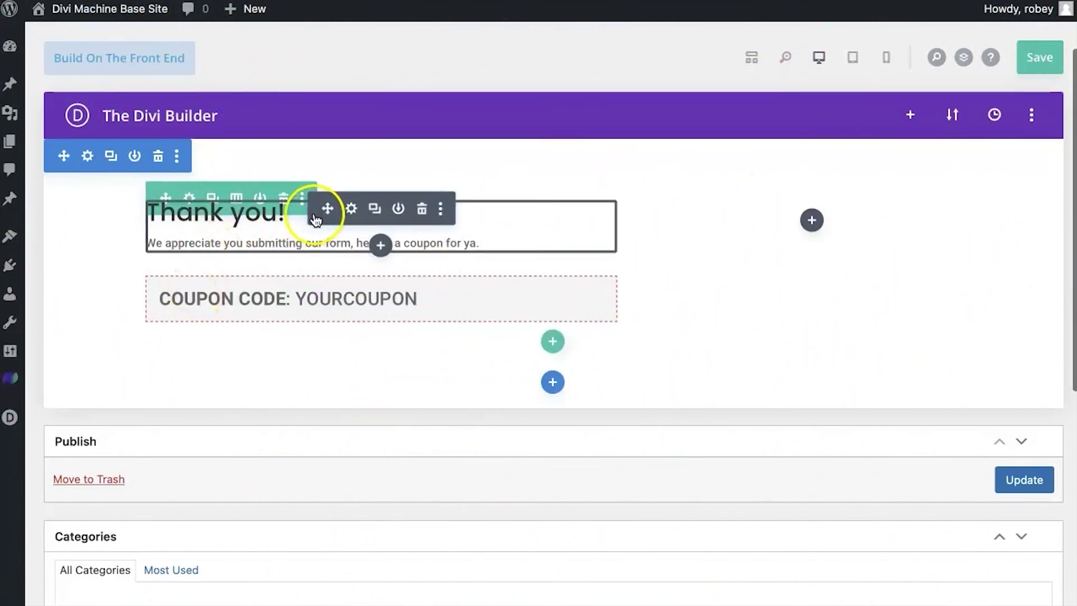
- Give the thank-you module's H1 heading the recently used dark color and the Ultra Bold font weight
left_click(349, 209)
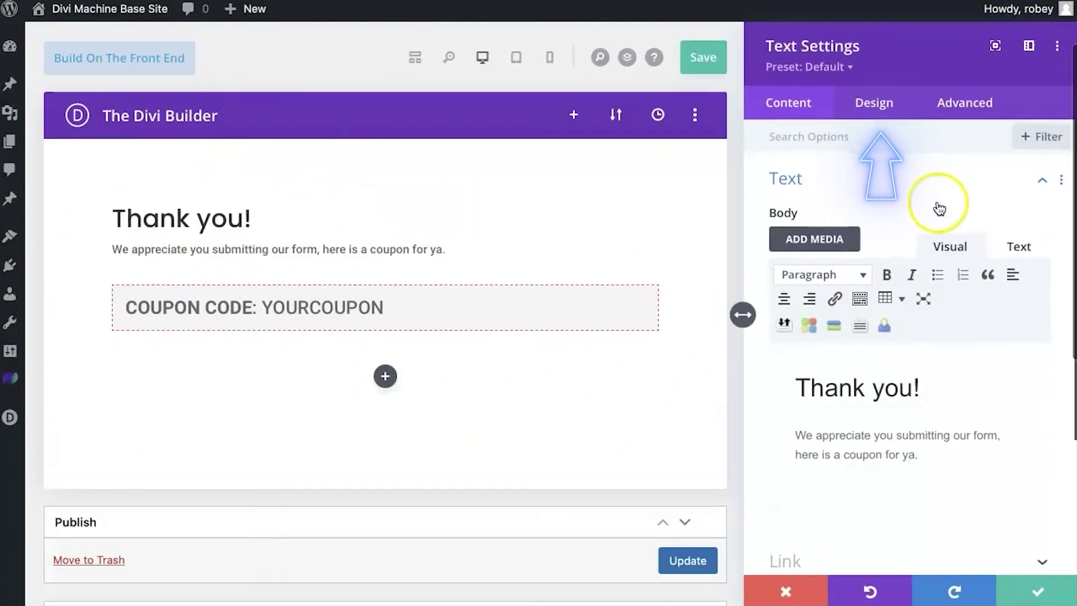
left_click(874, 103)
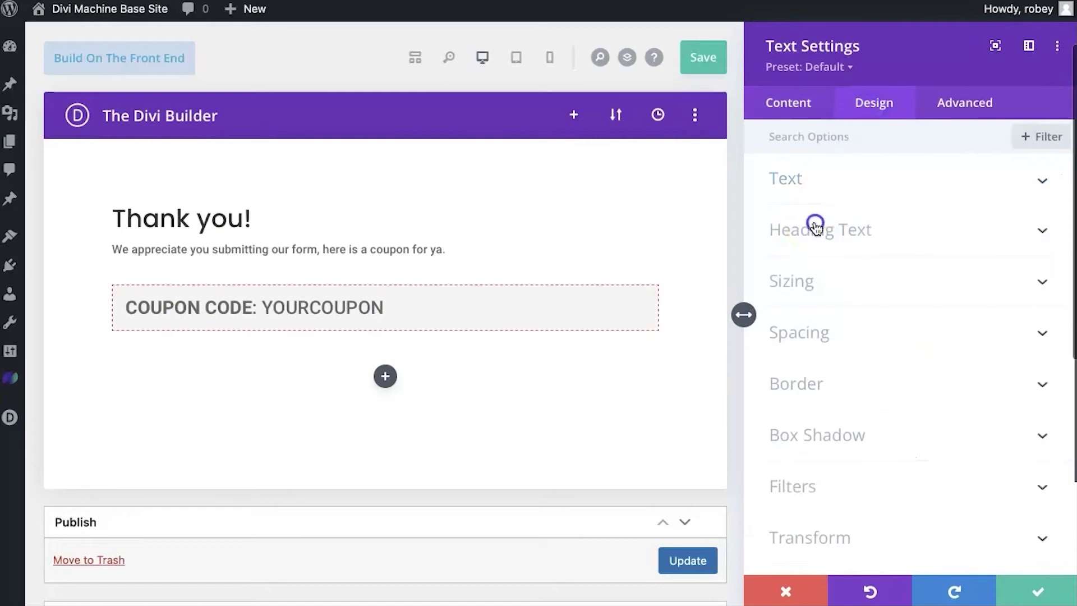
left_click(814, 219)
left_click(793, 193)
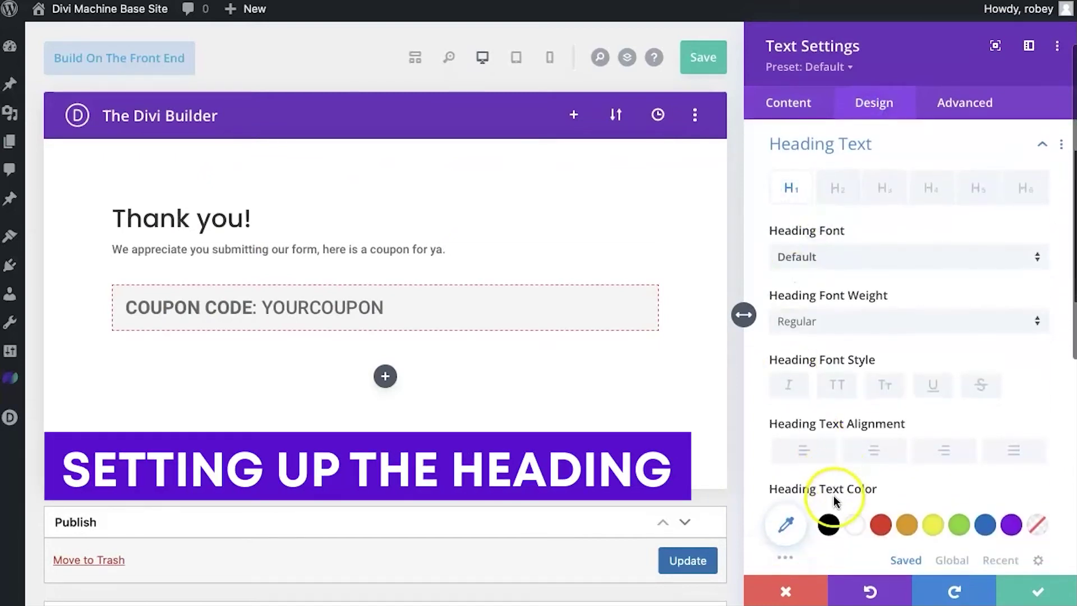
scroll(834, 499, "down", 2)
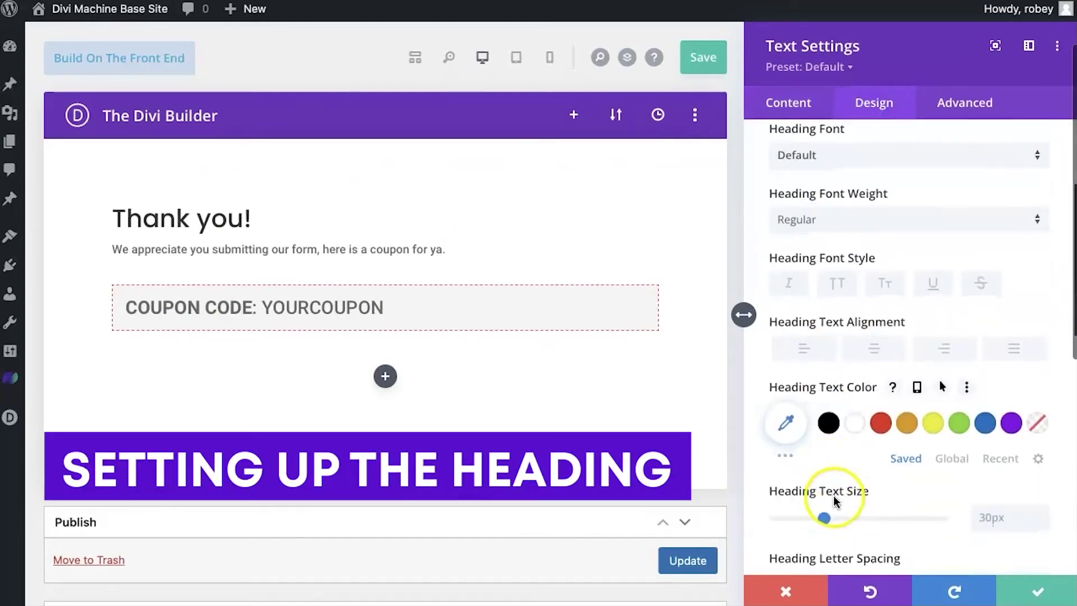
left_click(1000, 458)
left_click(882, 423)
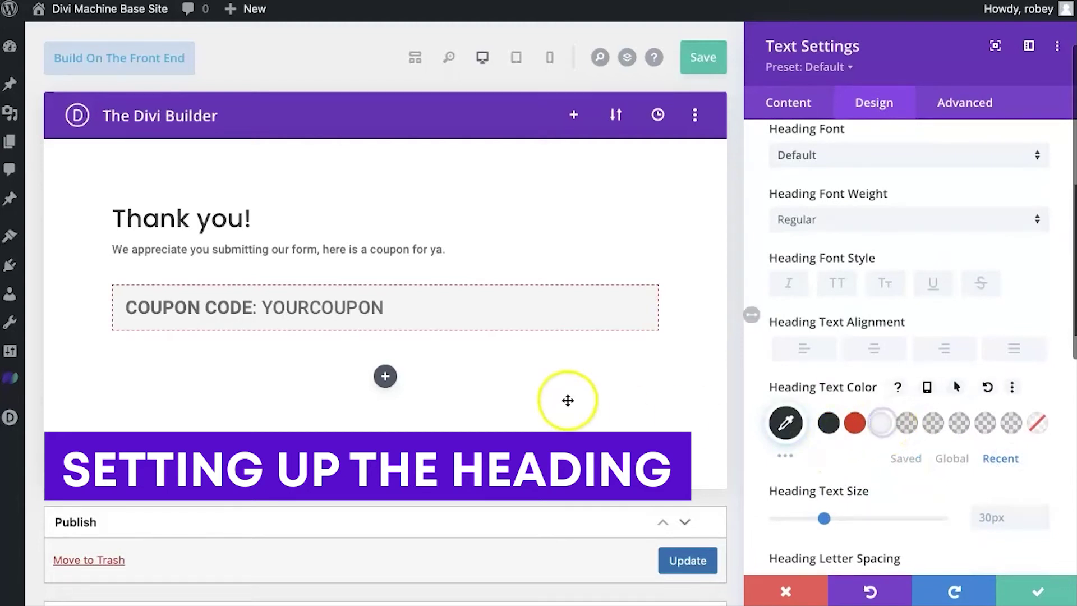
left_click(835, 219)
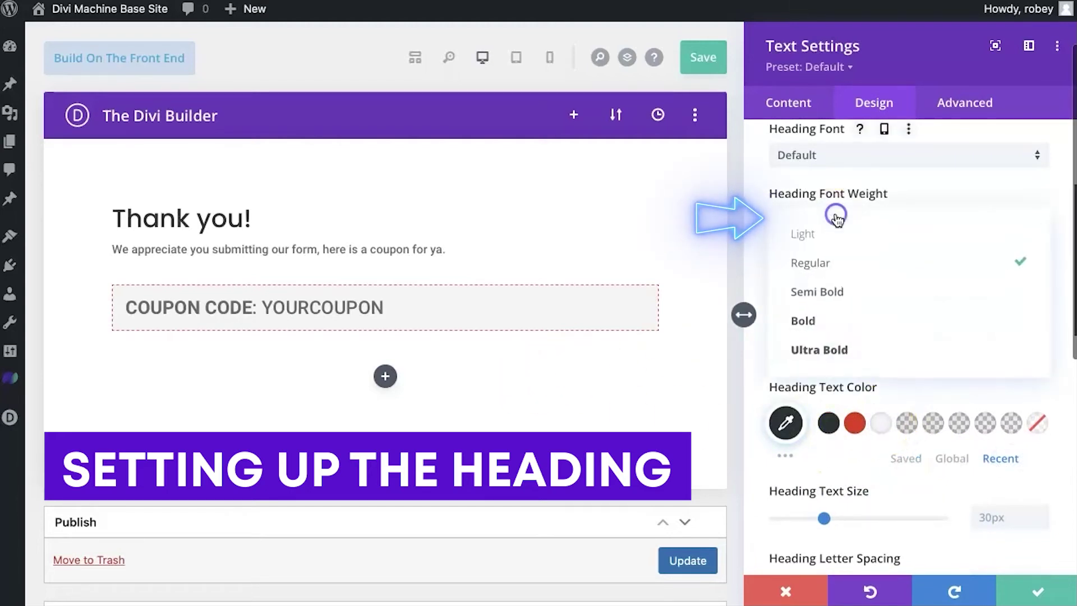
left_click(828, 347)
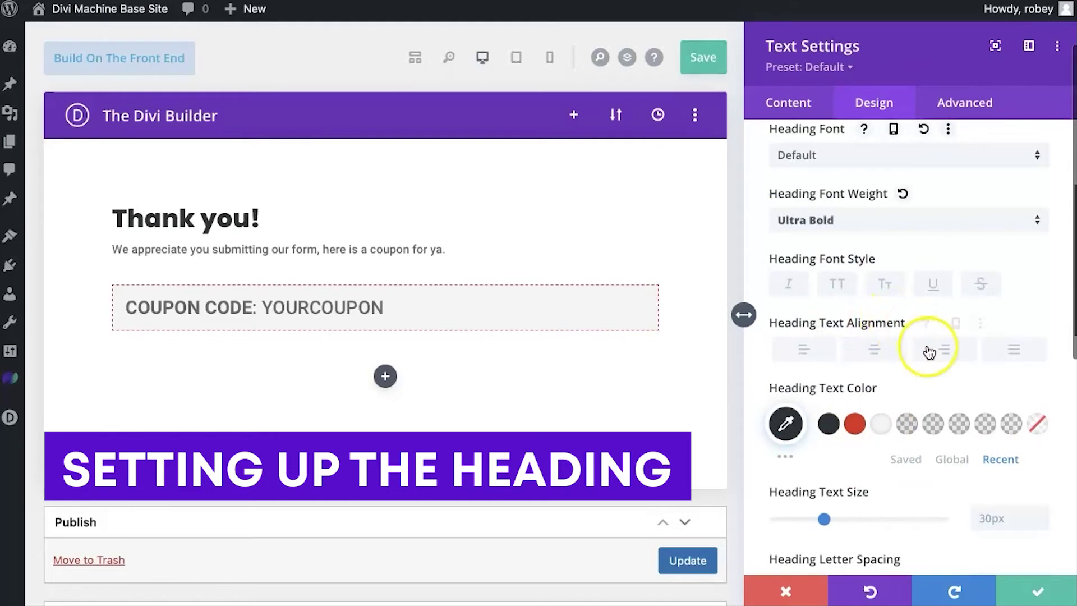
- Set the thank-you heading's text size to 47px
scroll(929, 351, "down", 3)
left_click(1039, 389)
left_click(1039, 389)
left_click(1039, 389)
left_click(1039, 389)
left_click(1039, 390)
left_click(1039, 389)
left_click(1039, 389)
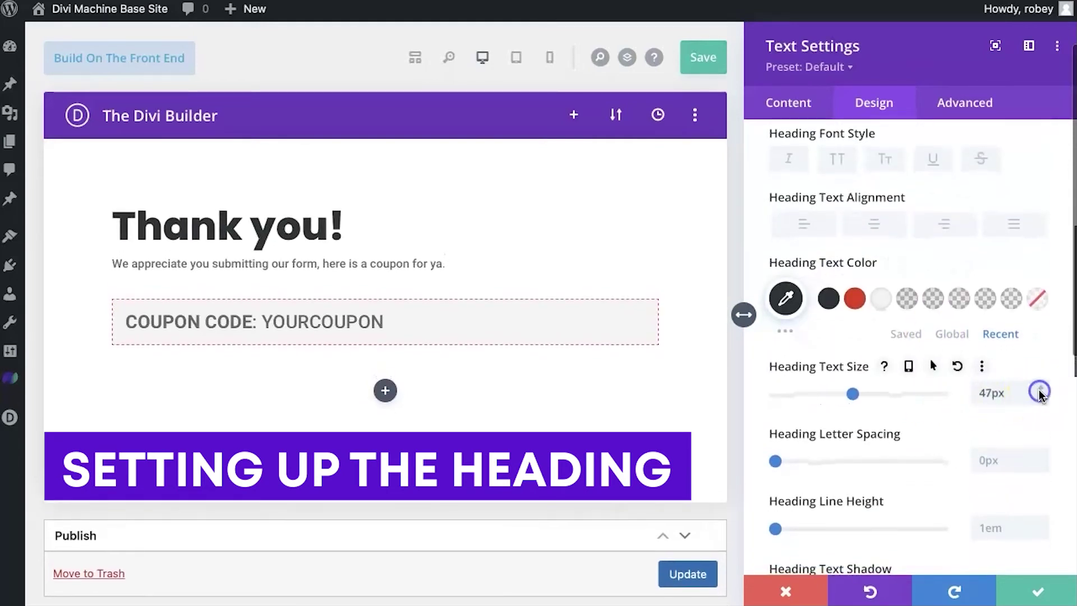
- Set the thank-you module's body text size to 21px and its font weight to Light
scroll(822, 168, "up", 5)
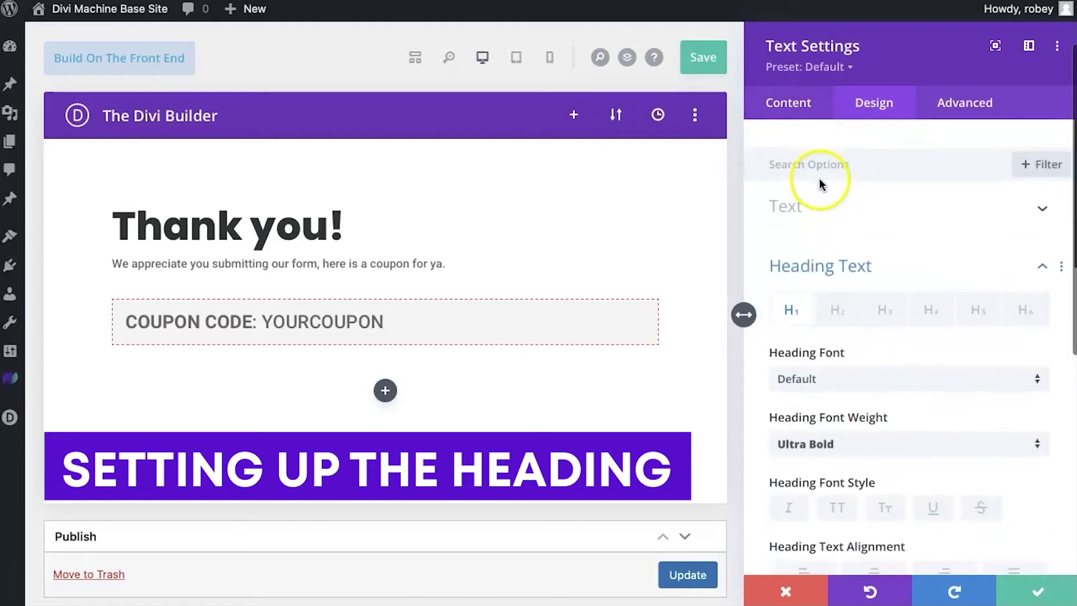
left_click(819, 179)
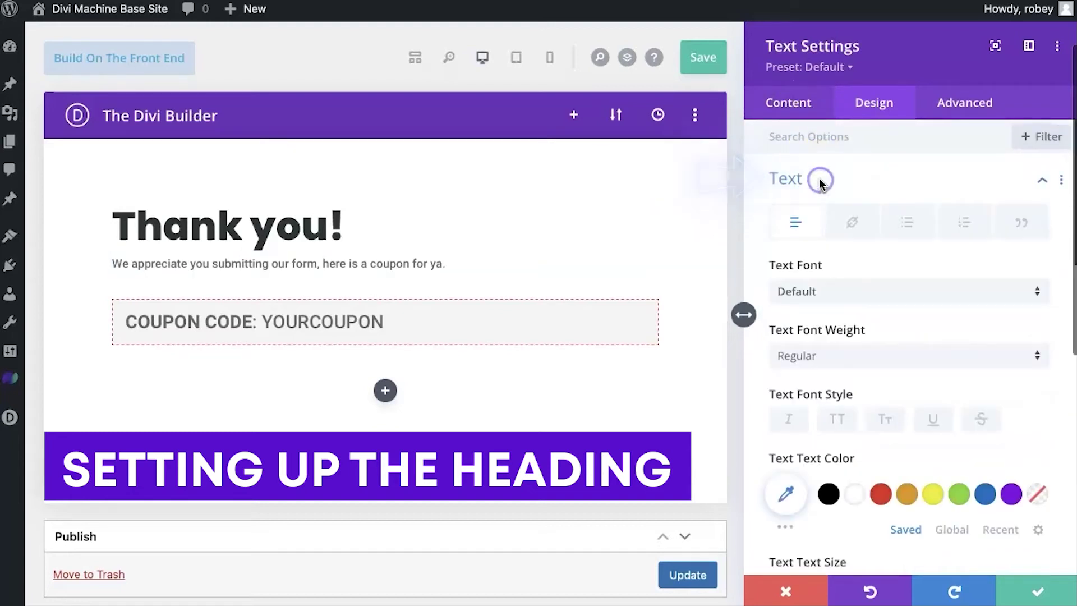
scroll(850, 336, "down", 3)
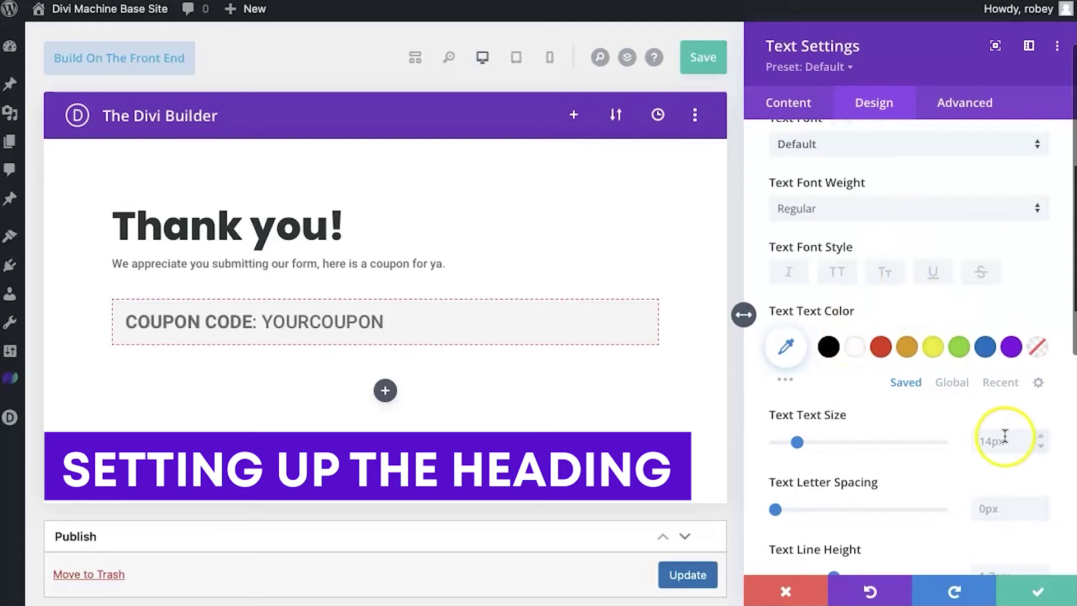
left_click(1040, 437)
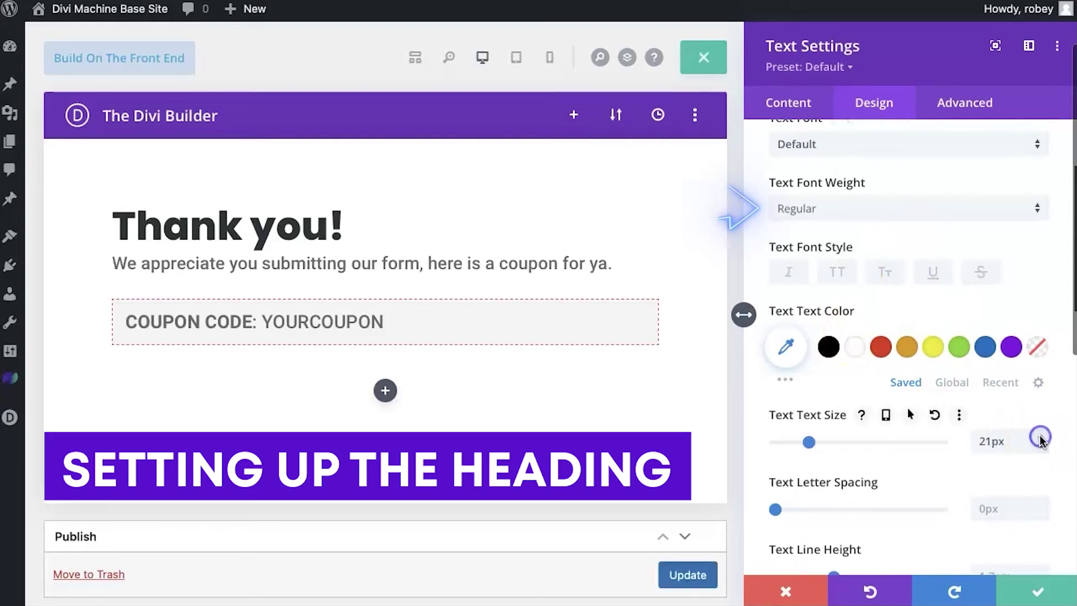
left_click(809, 203)
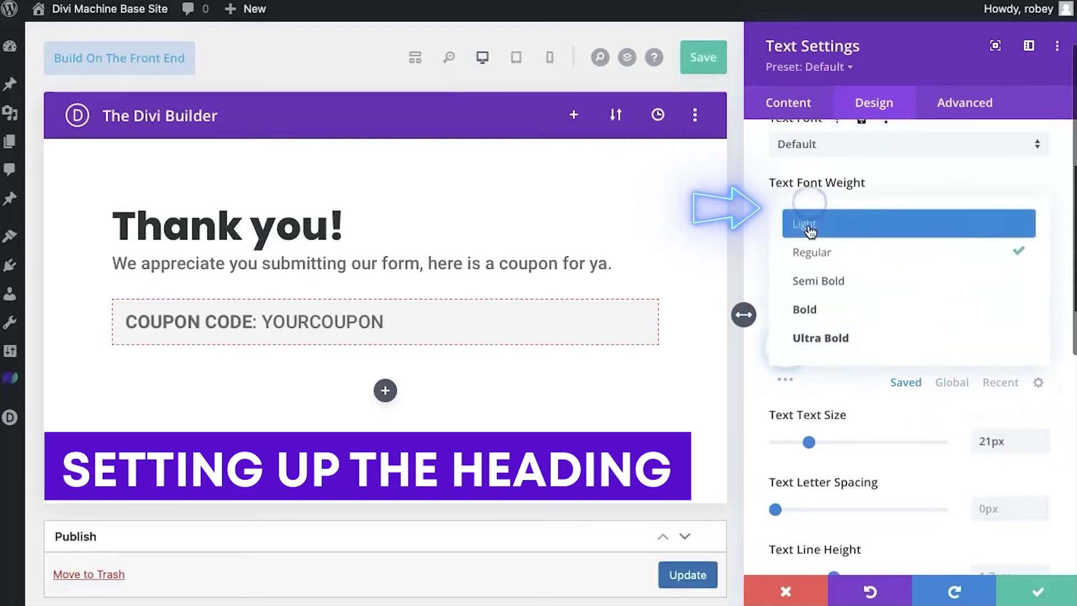
left_click(809, 230)
- Set the thank-you module's text letter spacing to 1px and save the module
scroll(906, 350, "down", 2)
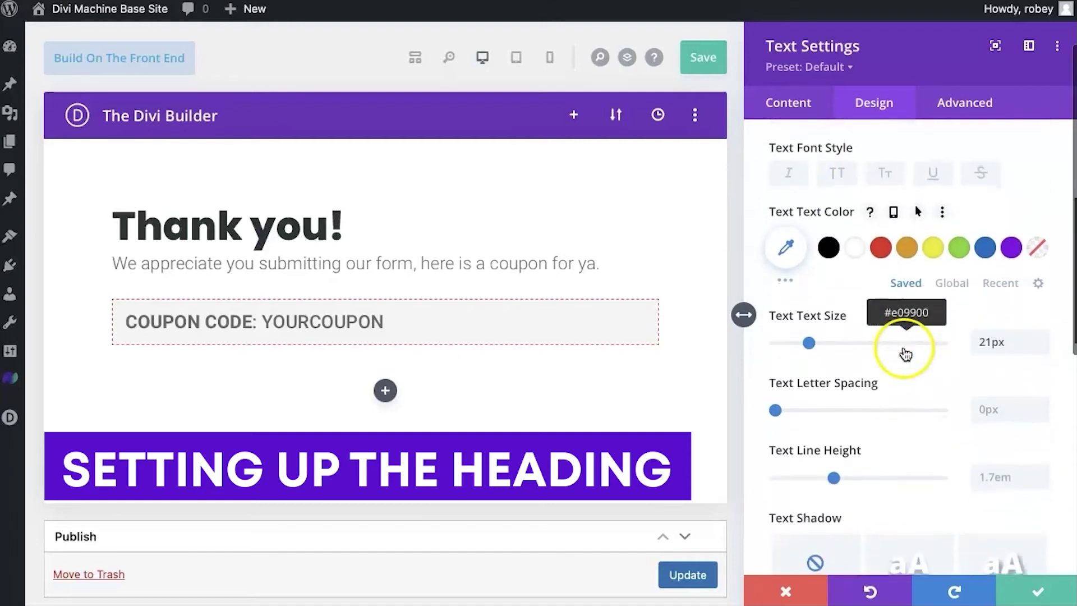
left_click(1043, 403)
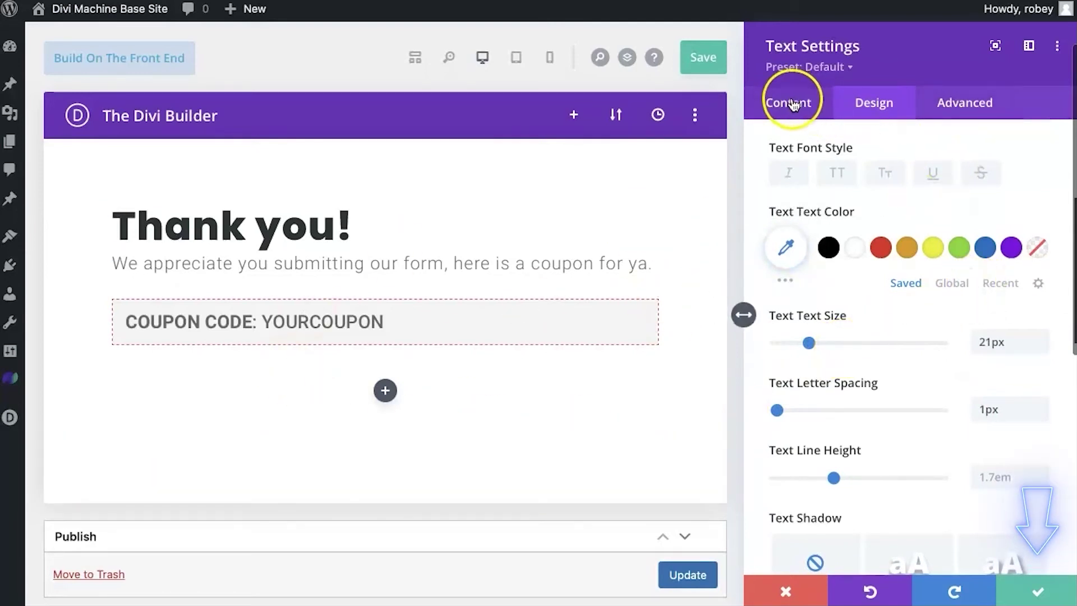
left_click(1009, 594)
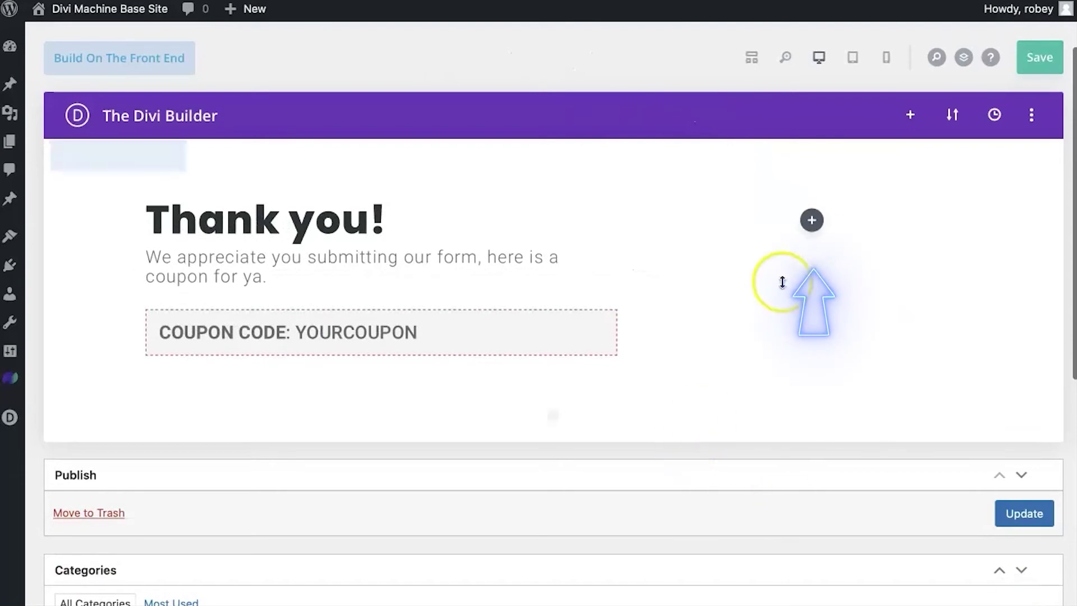
- Add an Image module with profile-3.jpeg from the media library to the empty column beside the coupon text, and save it
left_click(811, 220)
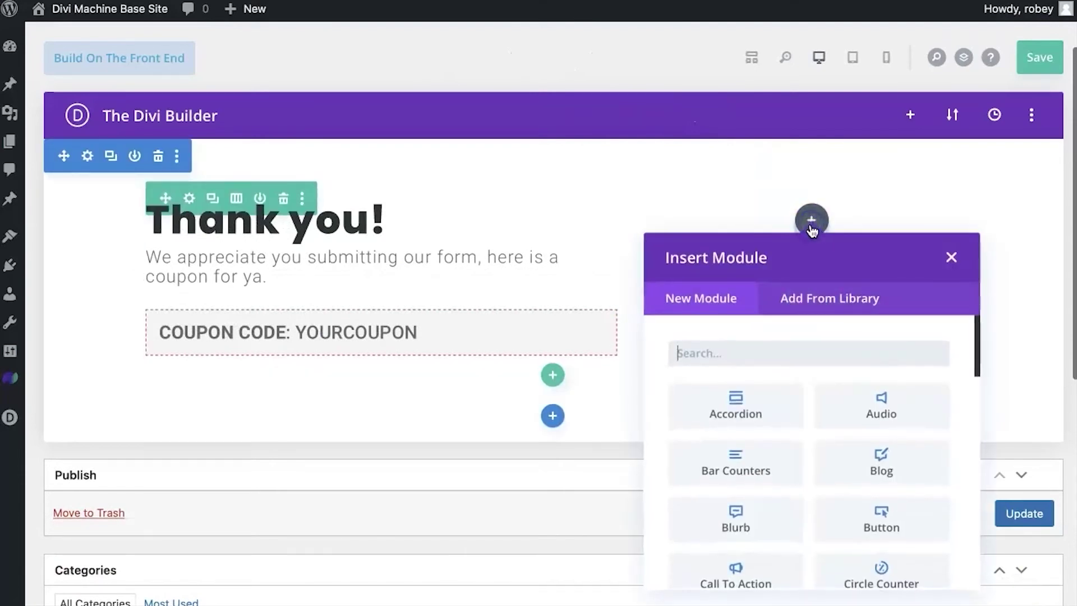
left_click(747, 341)
type("image")
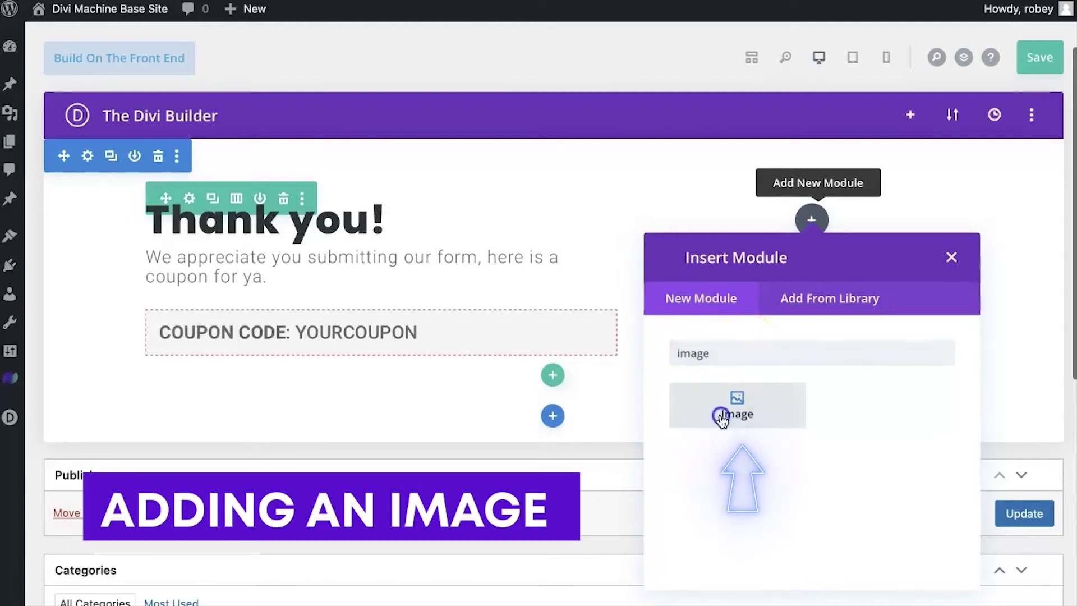
left_click(722, 418)
left_click(861, 337)
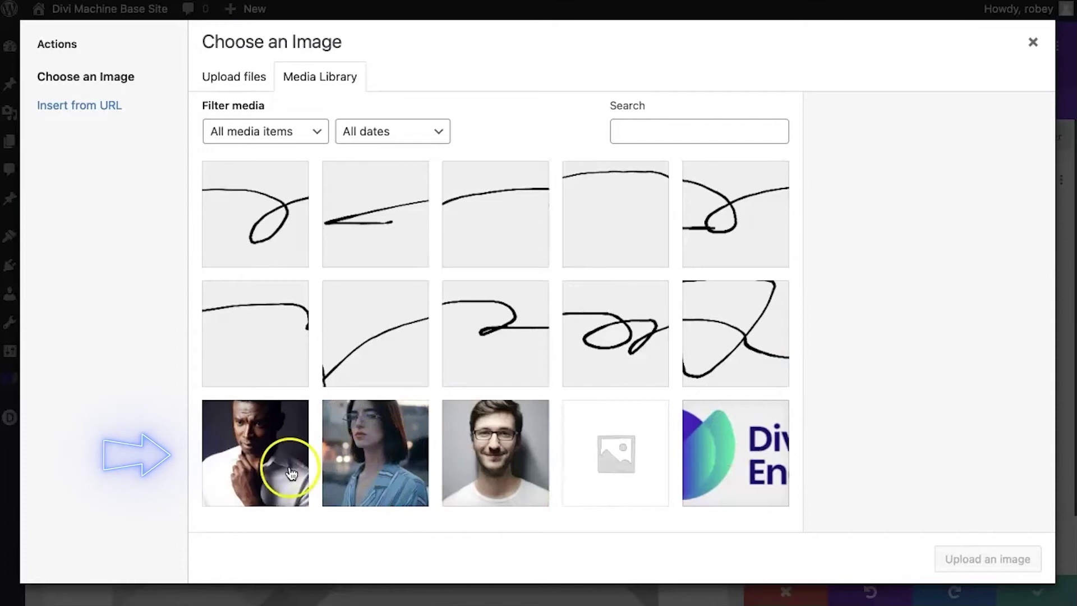
left_click(237, 467)
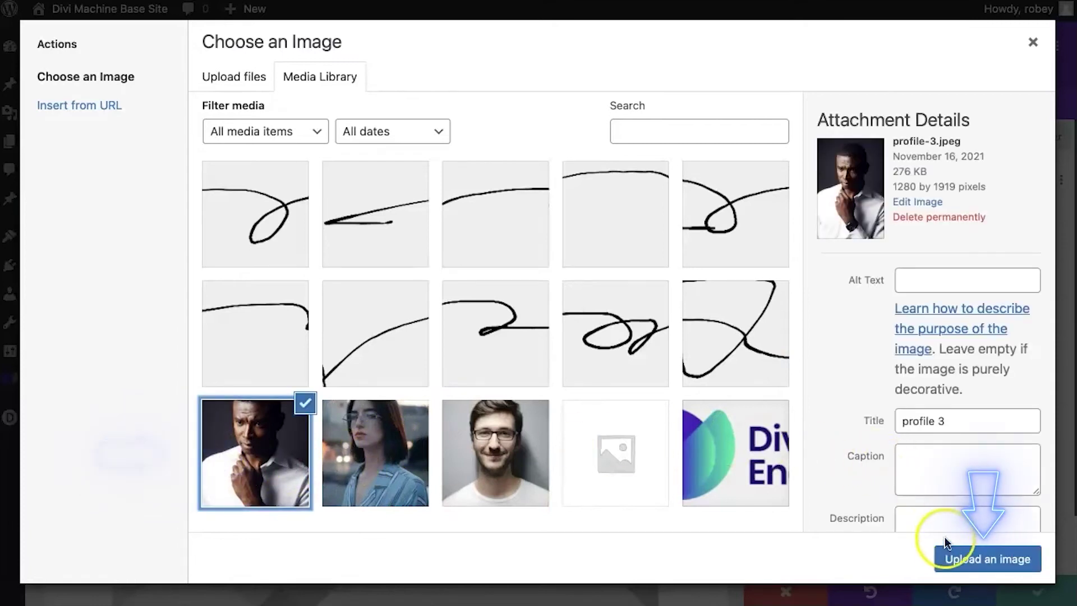
left_click(949, 558)
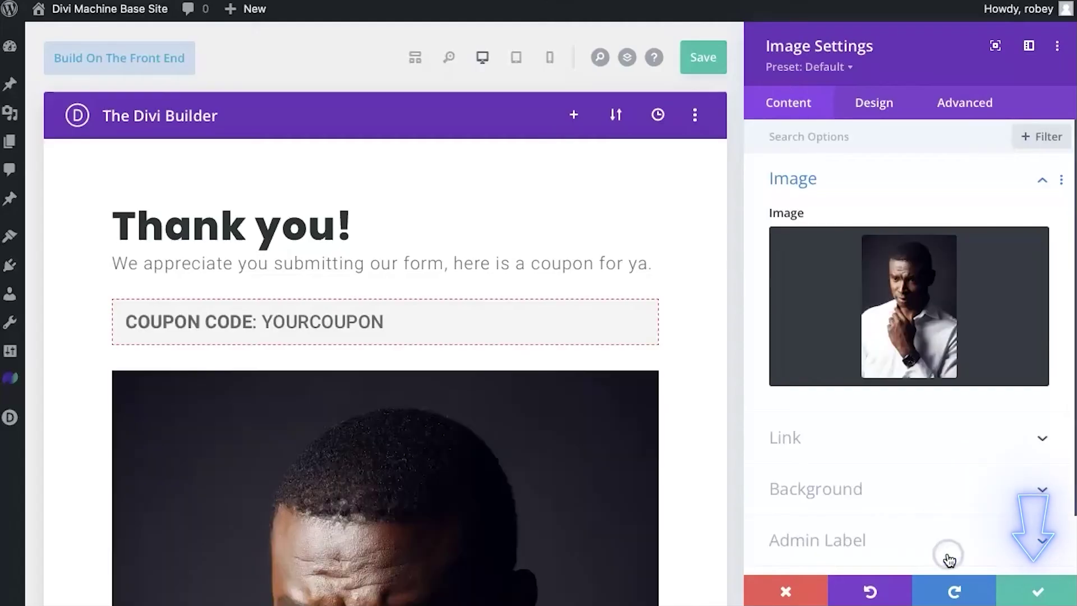
left_click(1008, 586)
- Set the maximum width of the image beside the coupon text to 300px in its sizing options
scroll(645, 500, "down", 3)
scroll(644, 499, "up", 2)
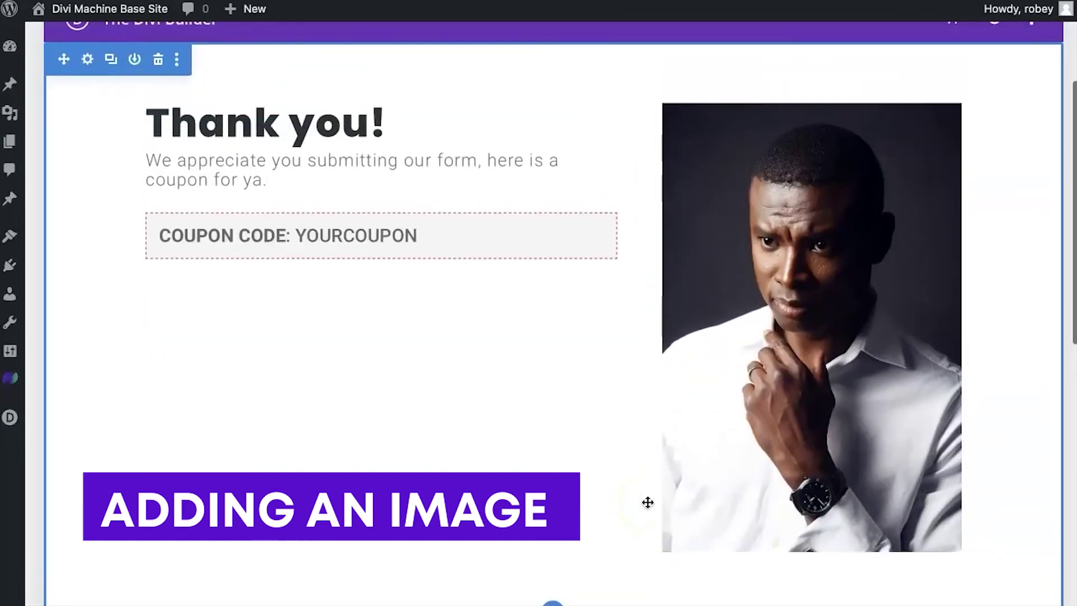
scroll(648, 502, "up", 1)
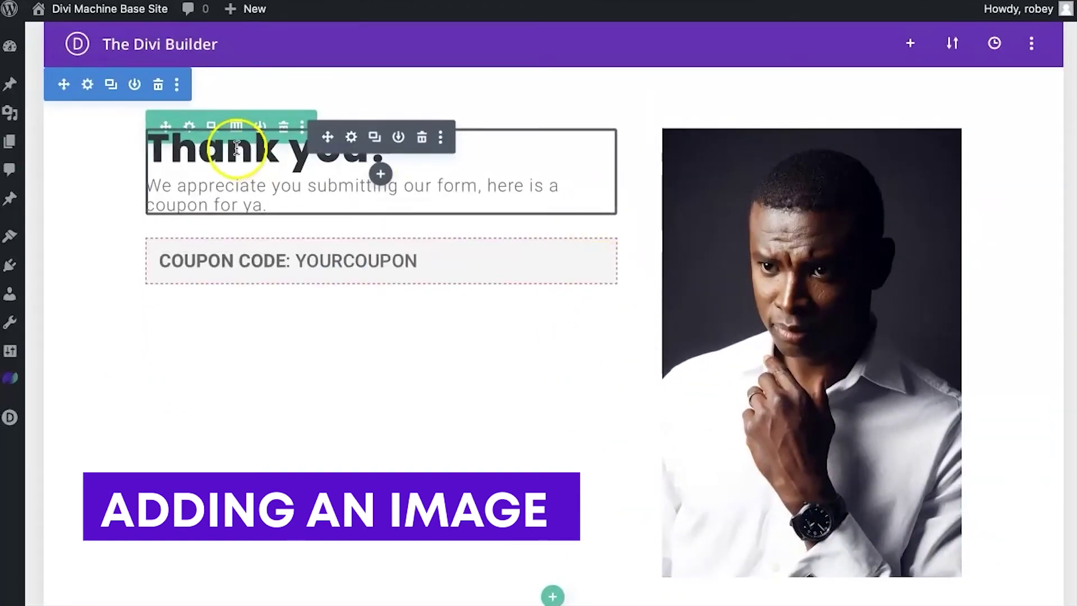
left_click(786, 169)
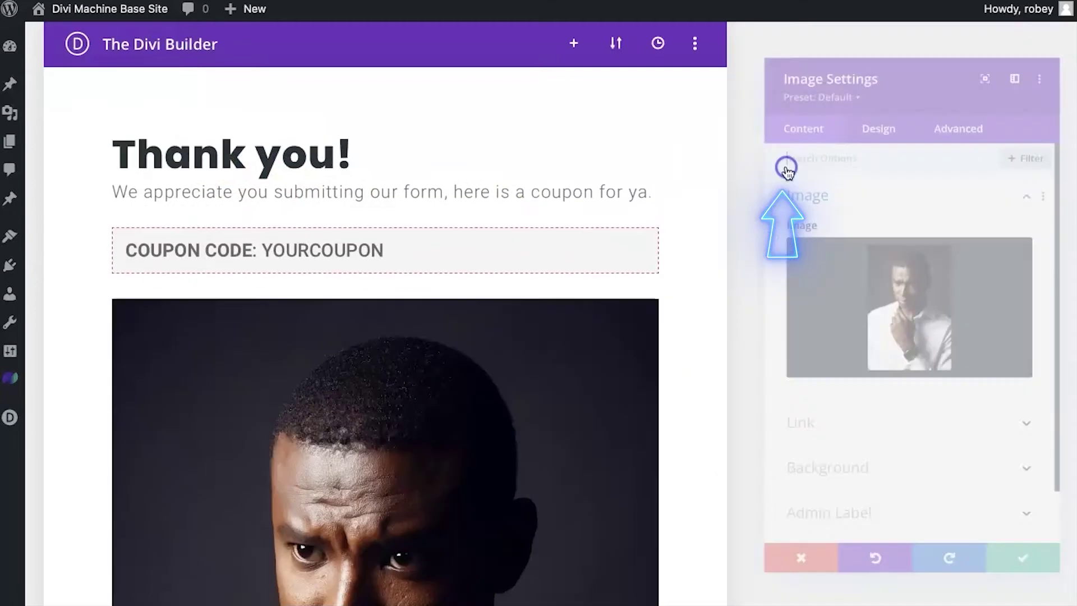
left_click(871, 103)
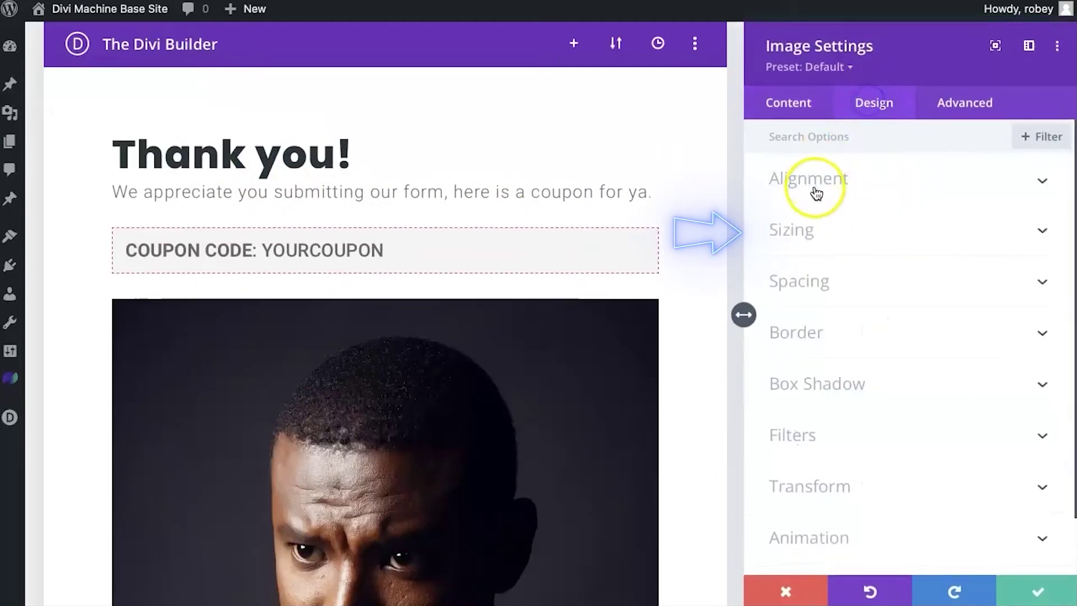
left_click(823, 224)
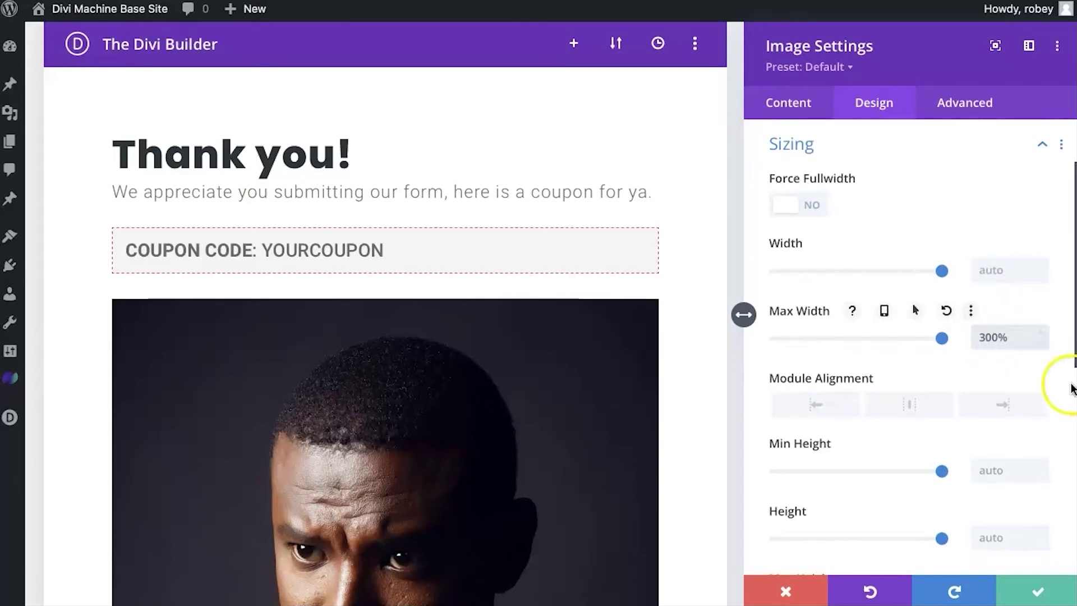
key("BackSpace")
type("px")
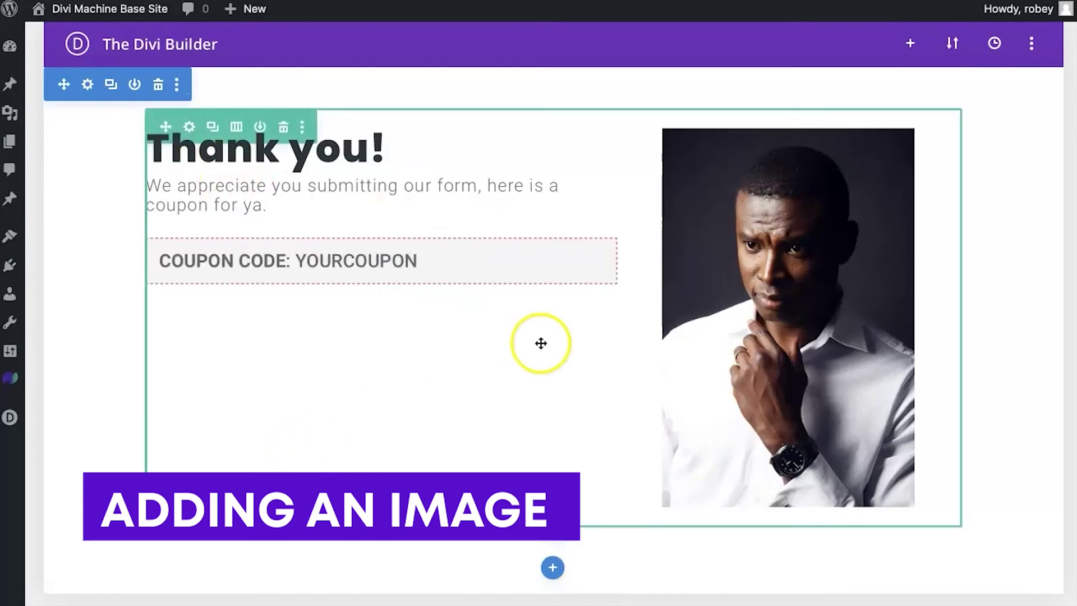
- Give the row containing the coupon text and image a 1px border in the recently used dark charcoal color
left_click(190, 125)
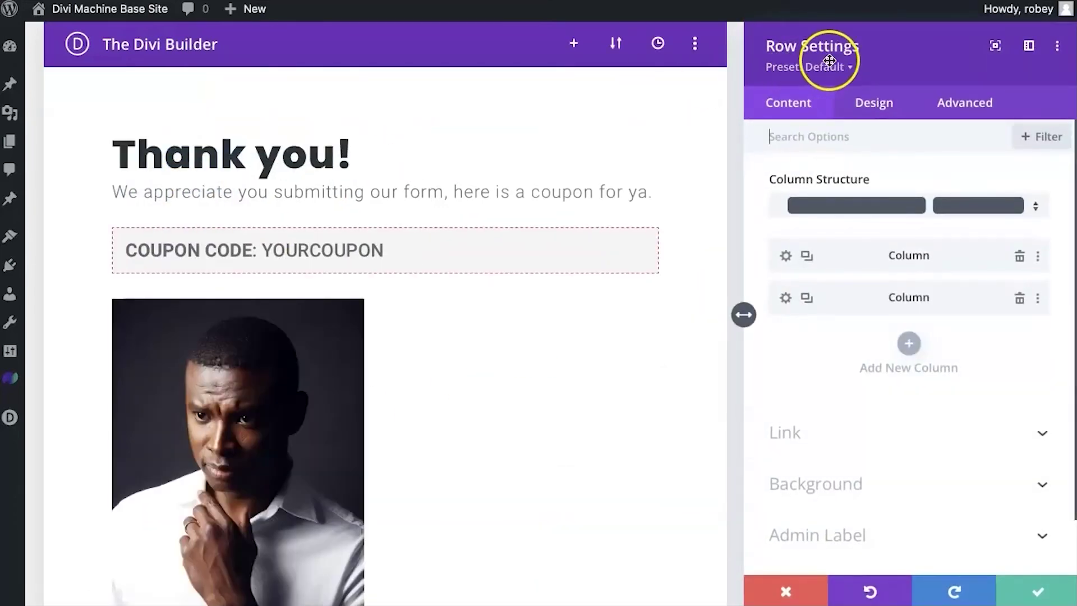
left_click(878, 104)
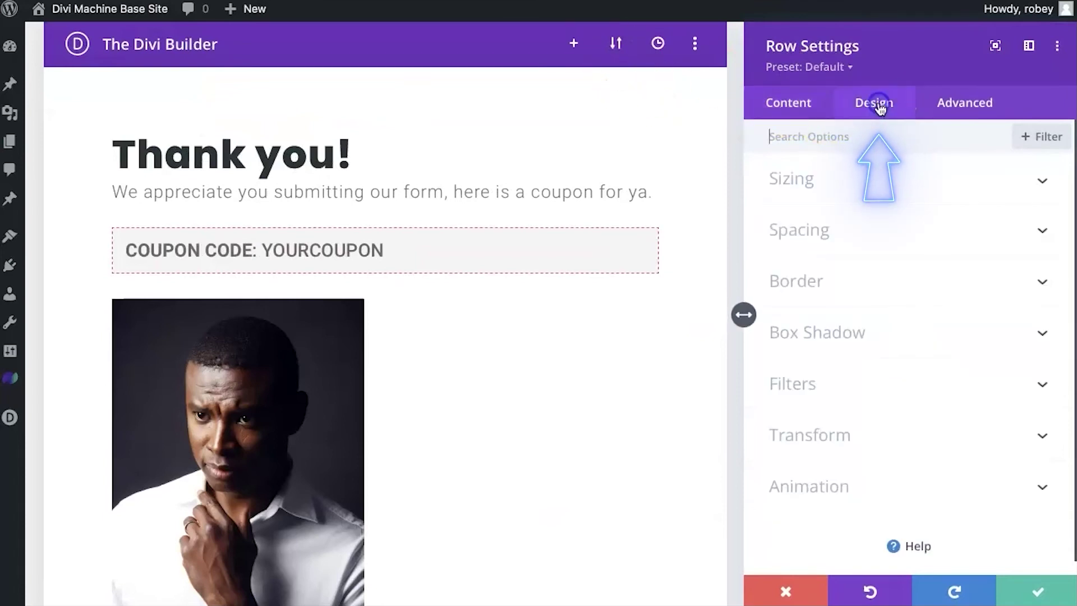
left_click(831, 277)
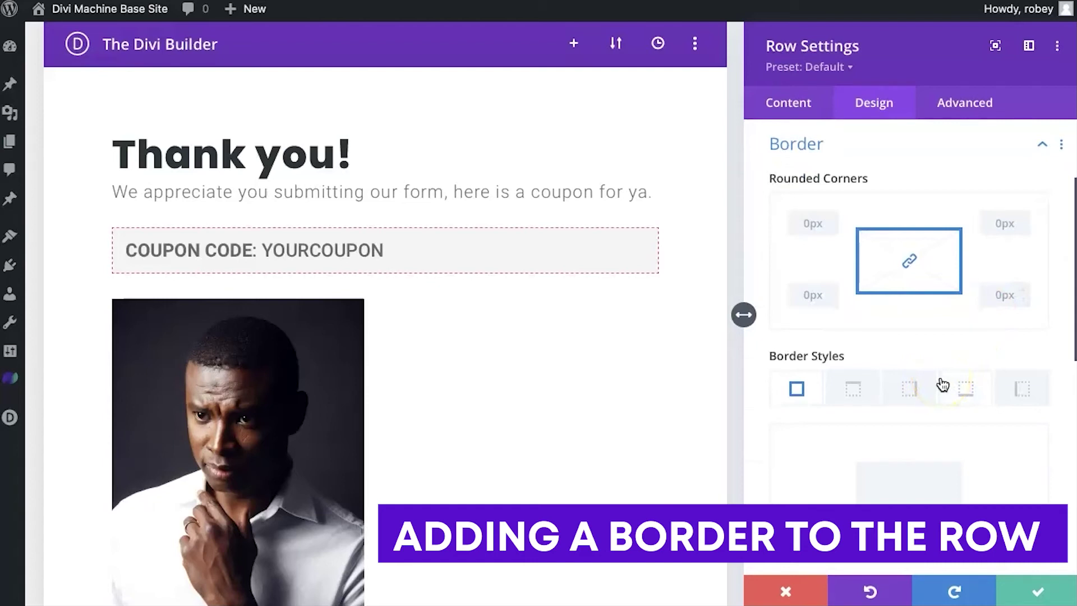
scroll(942, 384, "down", 4)
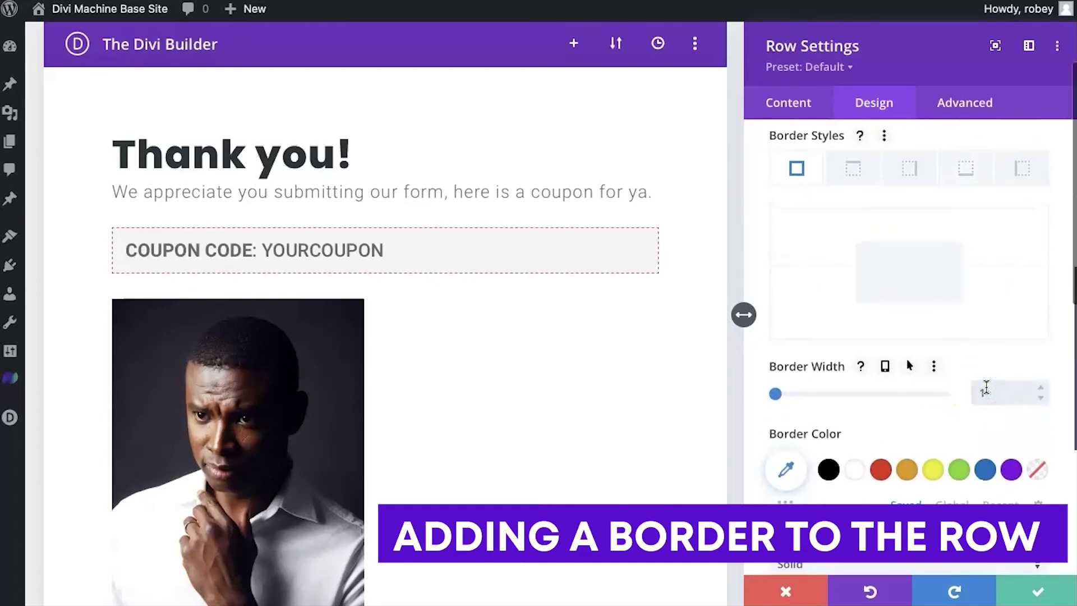
left_click(866, 414)
scroll(836, 428, "down", 5)
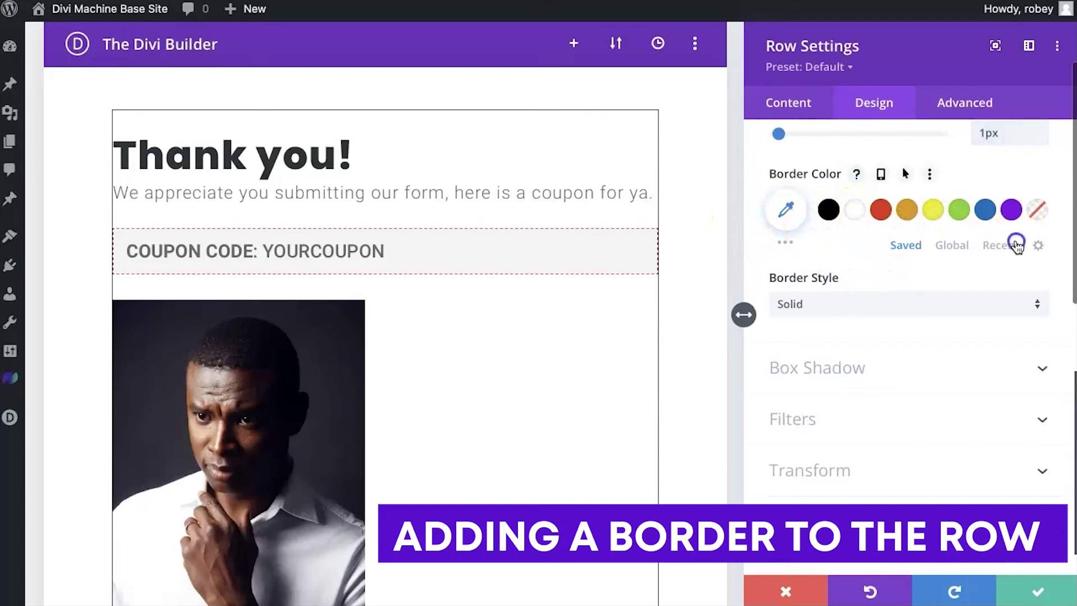
left_click(1012, 245)
left_click(828, 209)
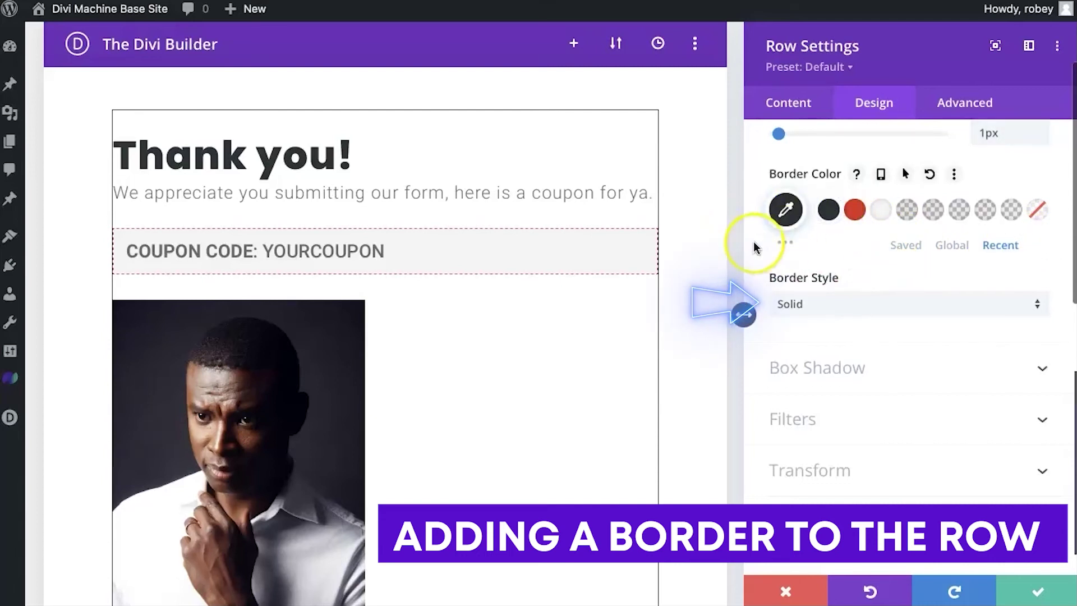
- Try the Dashed border style on the row and settle on Dotted
left_click(832, 303)
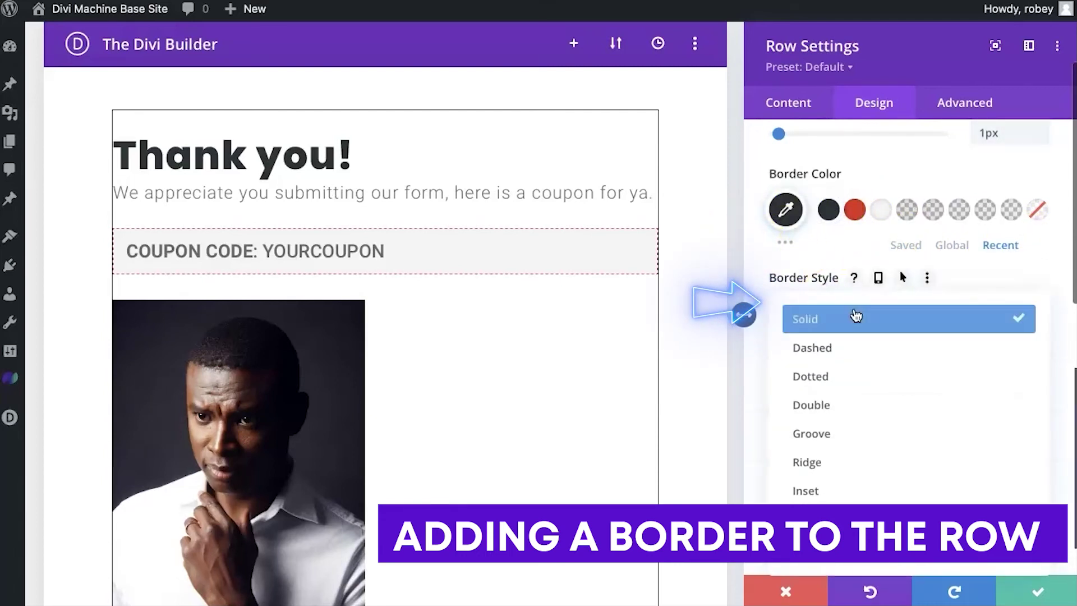
left_click(848, 347)
left_click(865, 305)
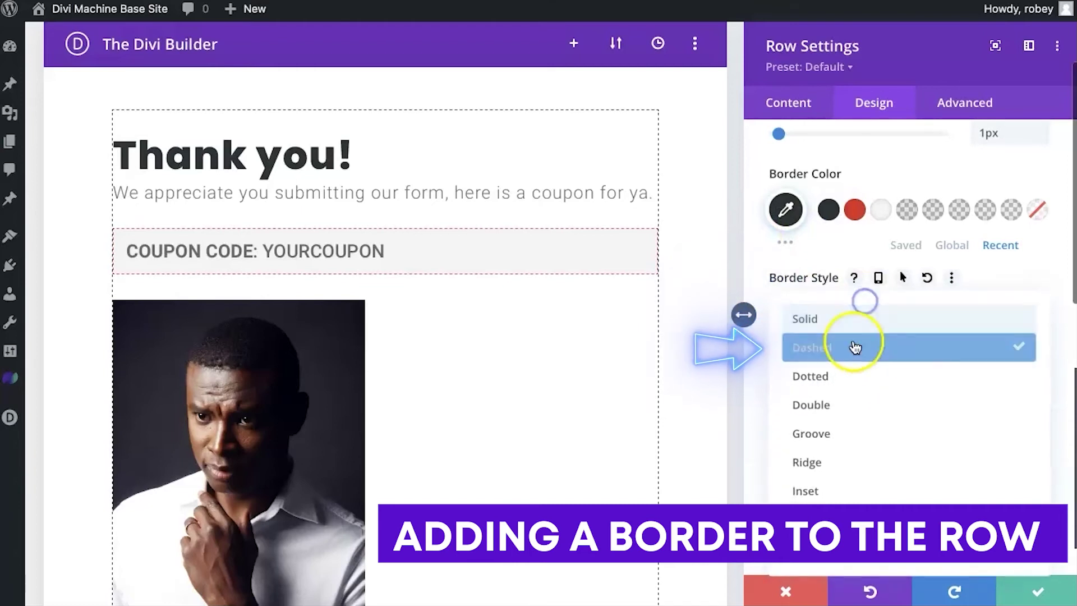
left_click(844, 376)
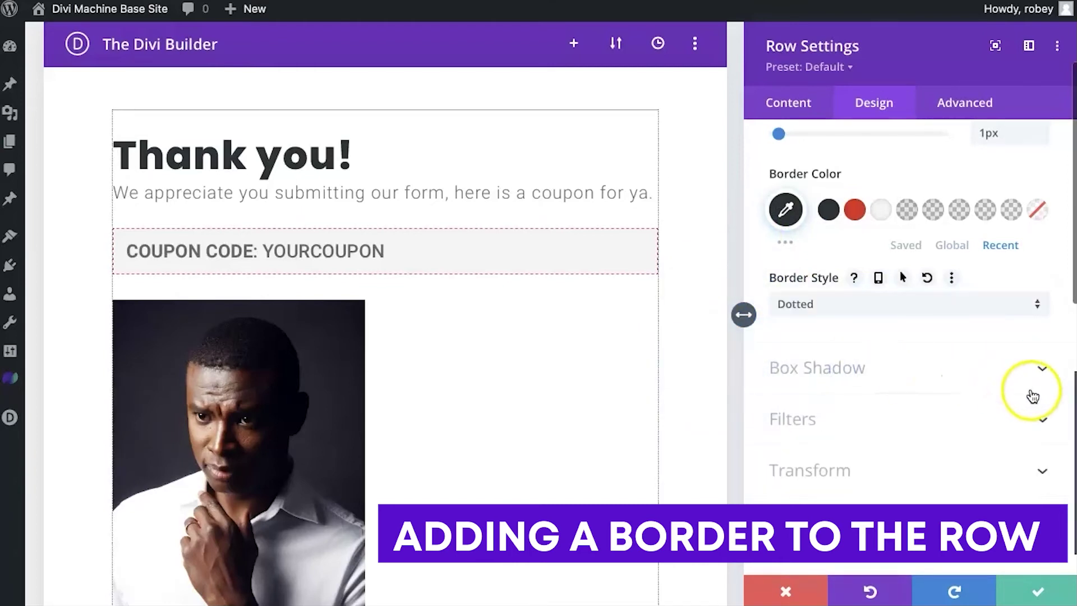
- Set the row's padding to 50px on all four sides, linking top with bottom and left with right
scroll(847, 251, "up", 6)
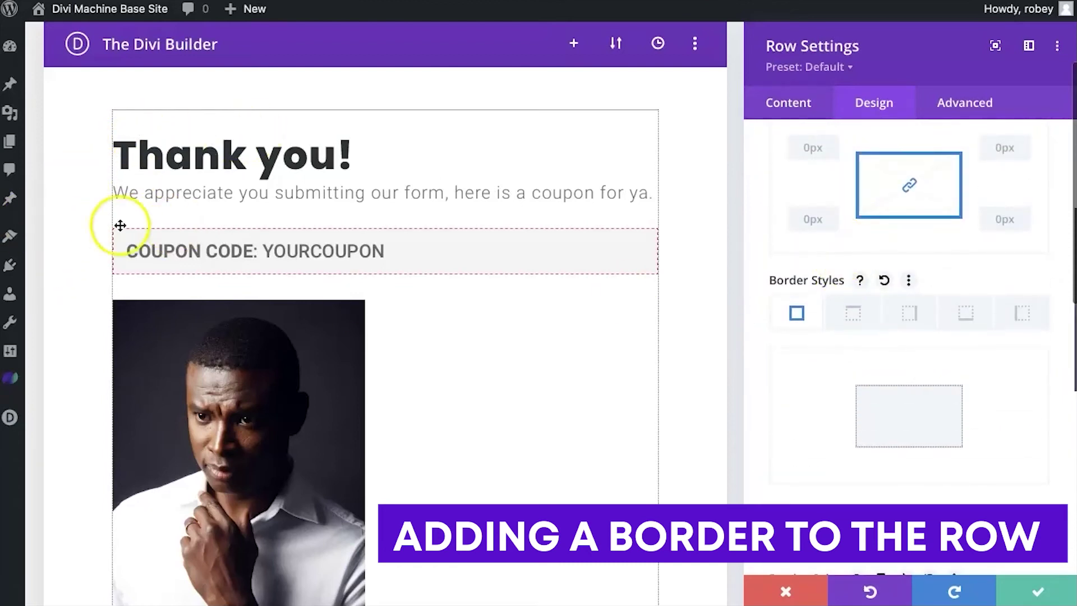
scroll(870, 312, "up", 4)
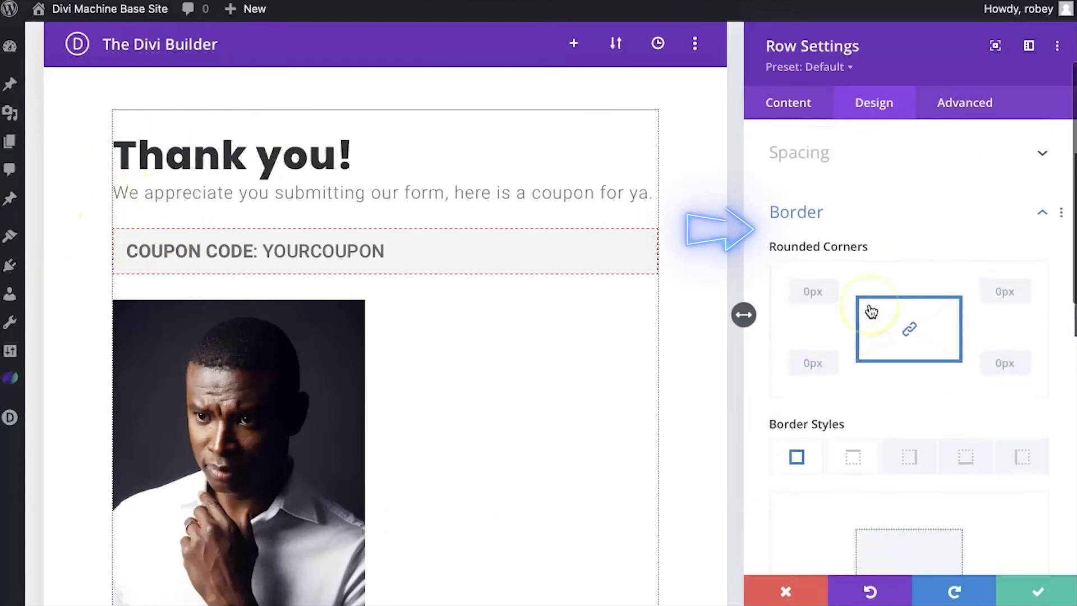
left_click(828, 227)
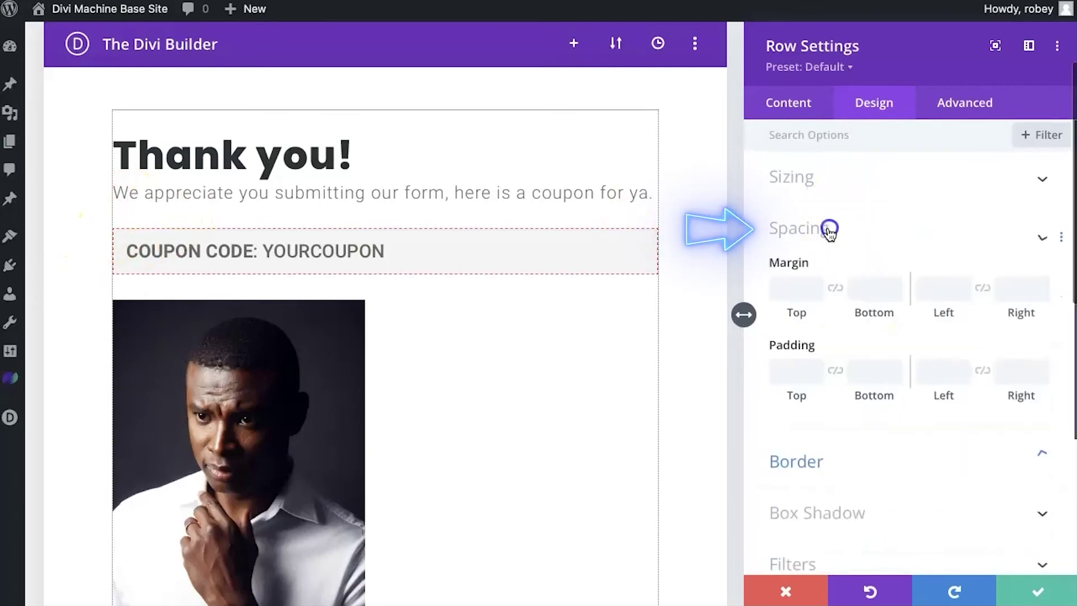
left_click(785, 289)
type("50px")
left_click(835, 286)
left_click(929, 286)
type("50")
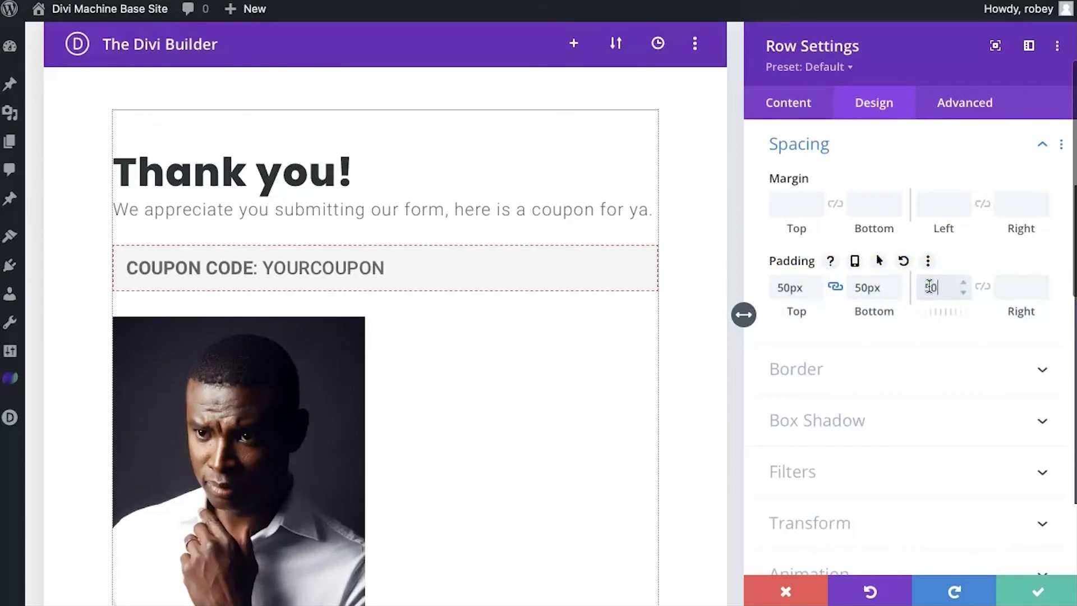
type("px")
left_click(982, 287)
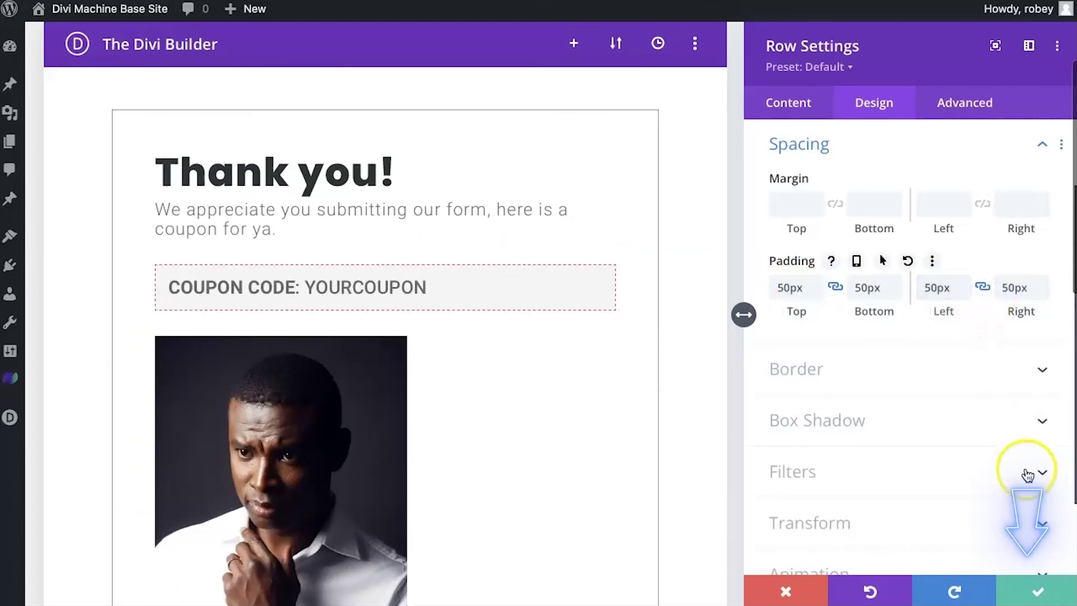
- Save the row settings and update the thank-you layout
left_click(1036, 590)
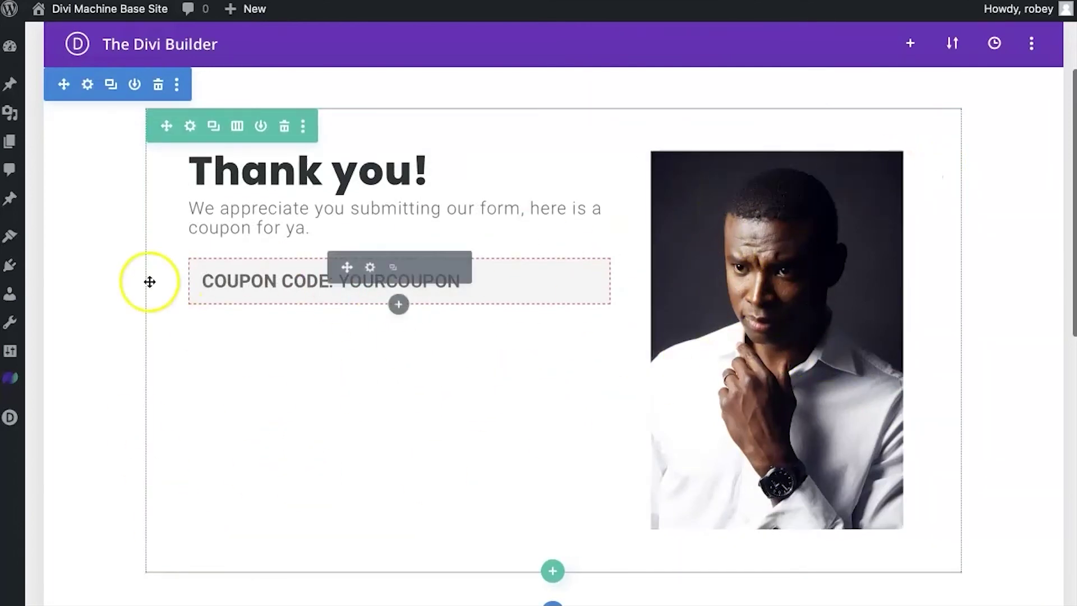
scroll(259, 365, "down", 5)
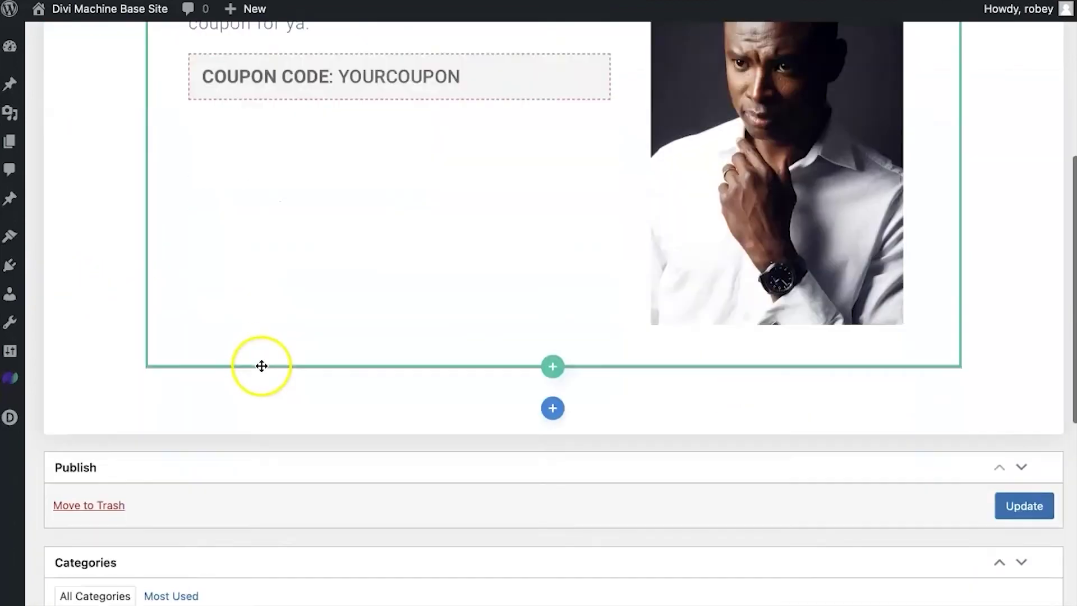
left_click(1020, 481)
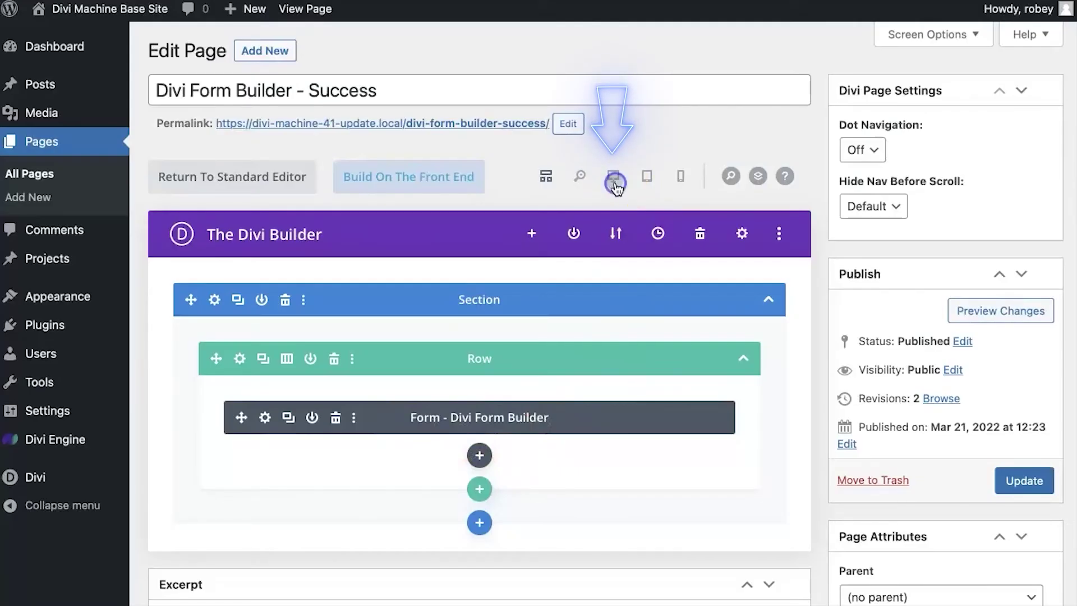
- On the Divi Form Builder - Success page, show the builder in desktop view and set the form's title to "Fancy Title"
left_click(617, 183)
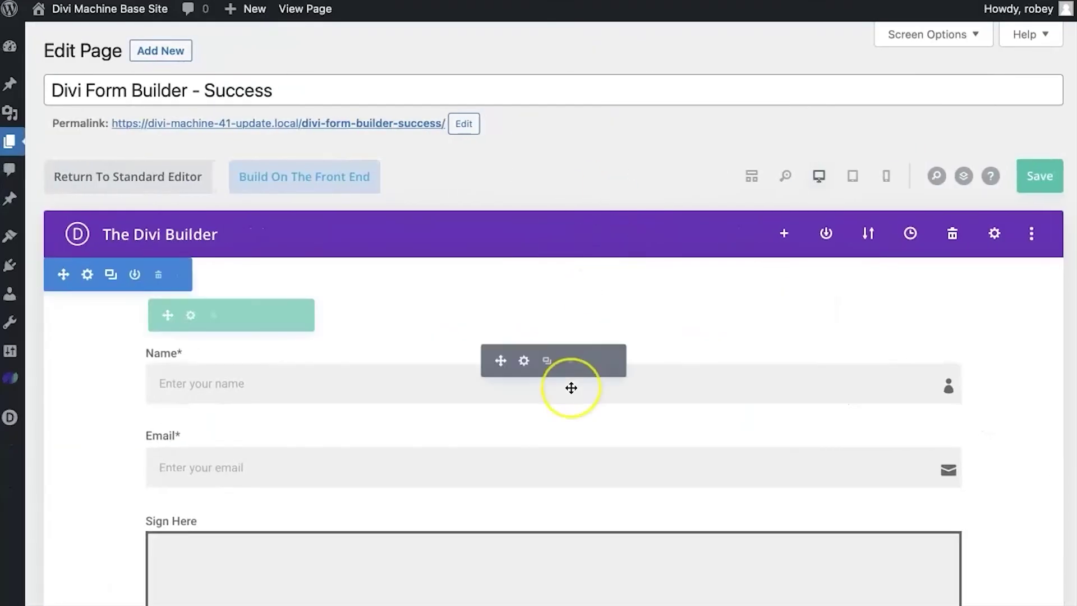
scroll(570, 387, "down", 3)
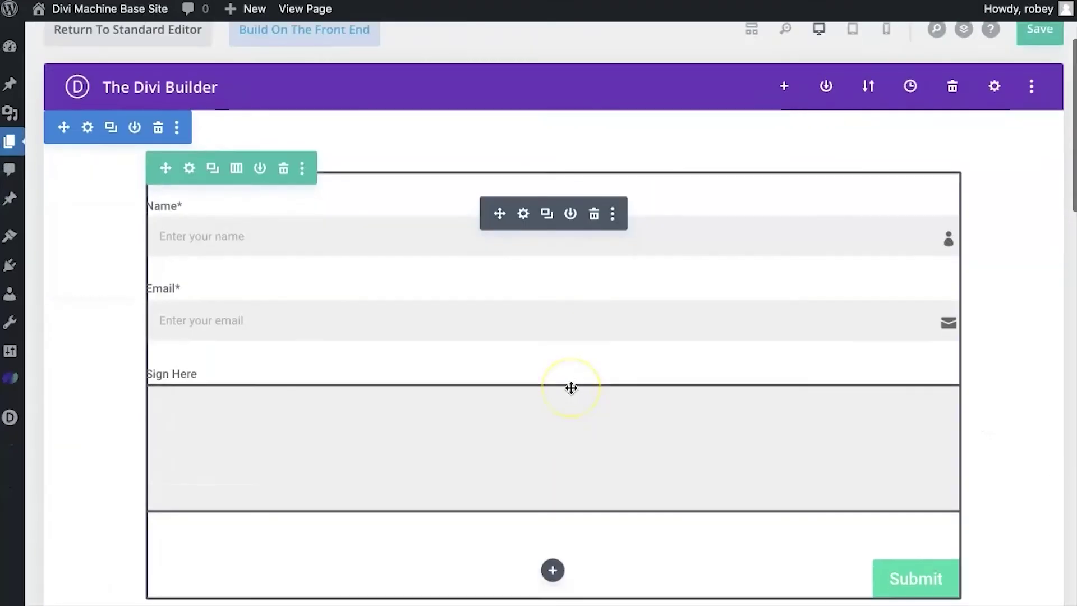
left_click(523, 215)
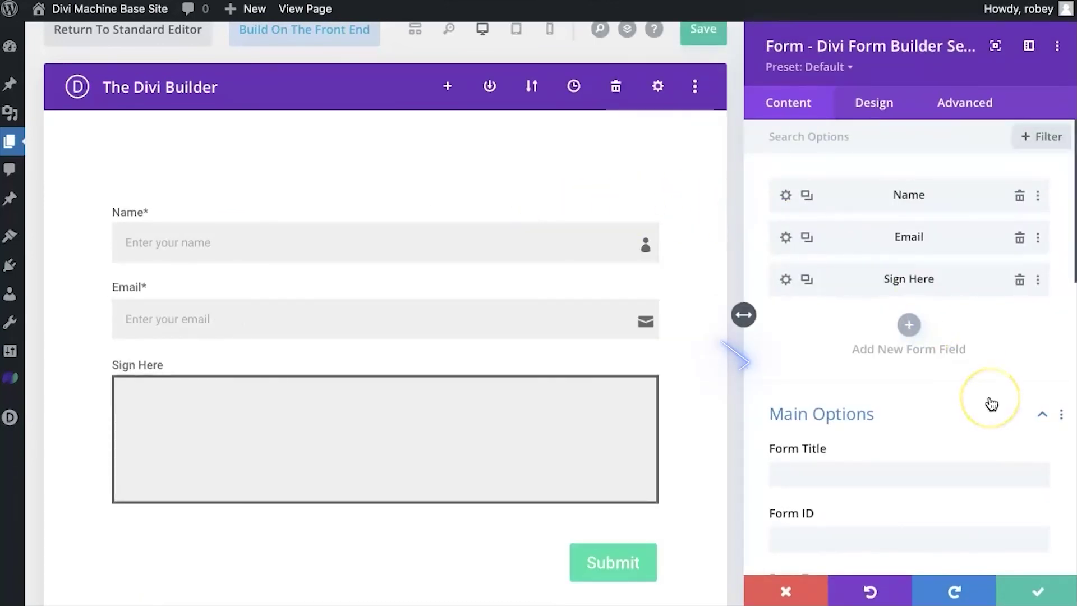
scroll(989, 404, "down", 2)
left_click(928, 372)
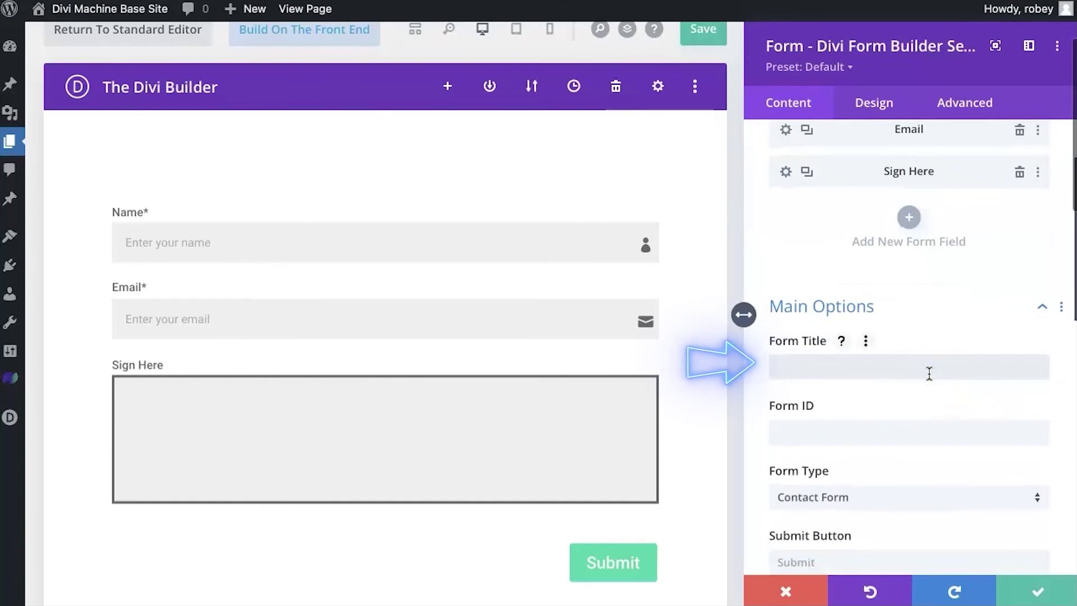
type("Fancy Title")
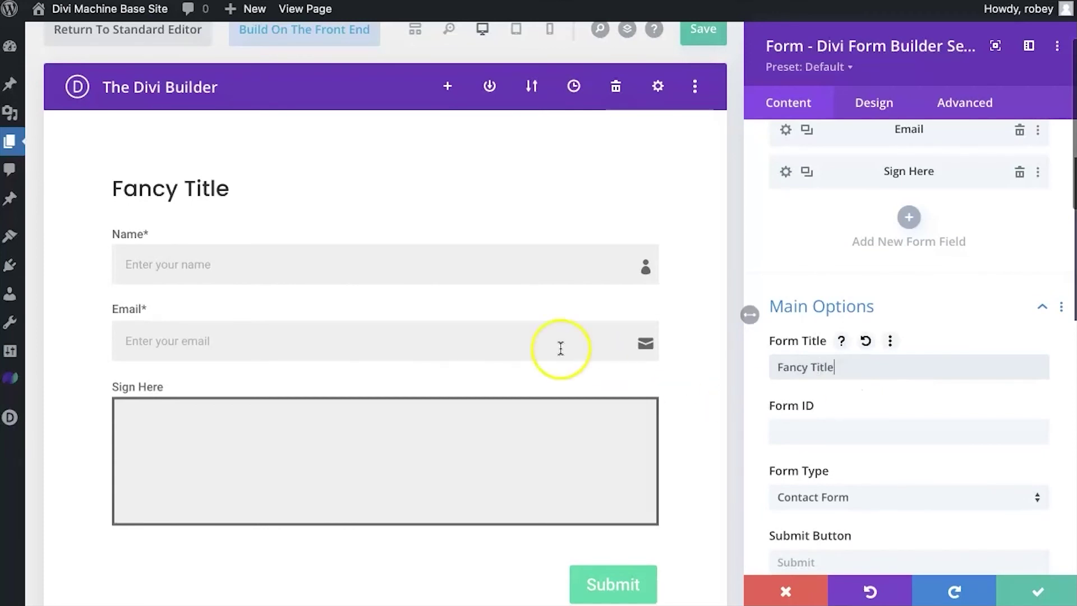
- Examine the available notice message display positions in the form's Notices settings
scroll(880, 426, "down", 3)
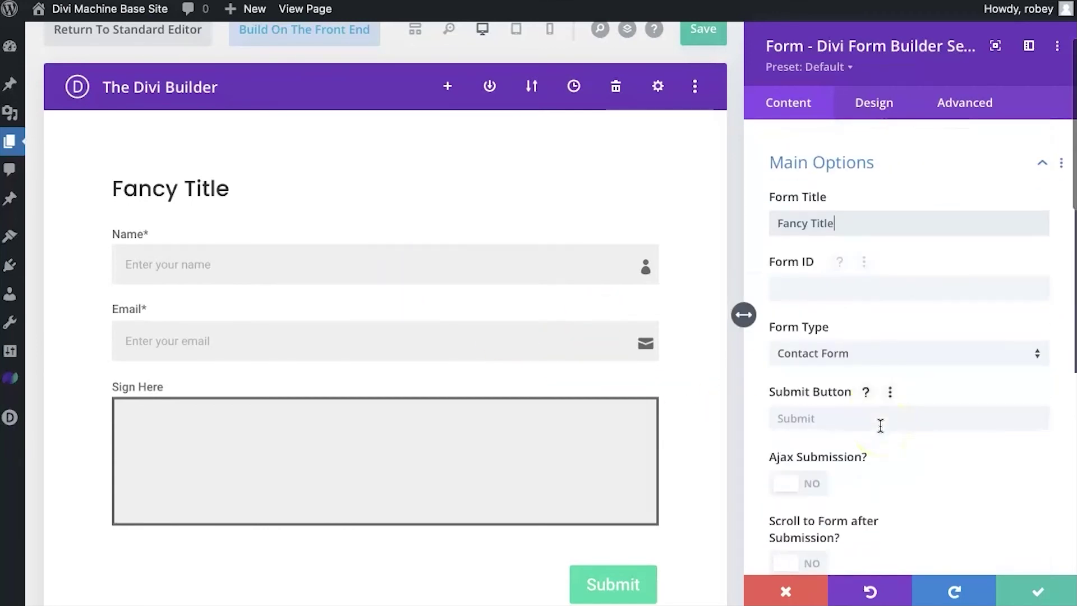
scroll(880, 426, "down", 8)
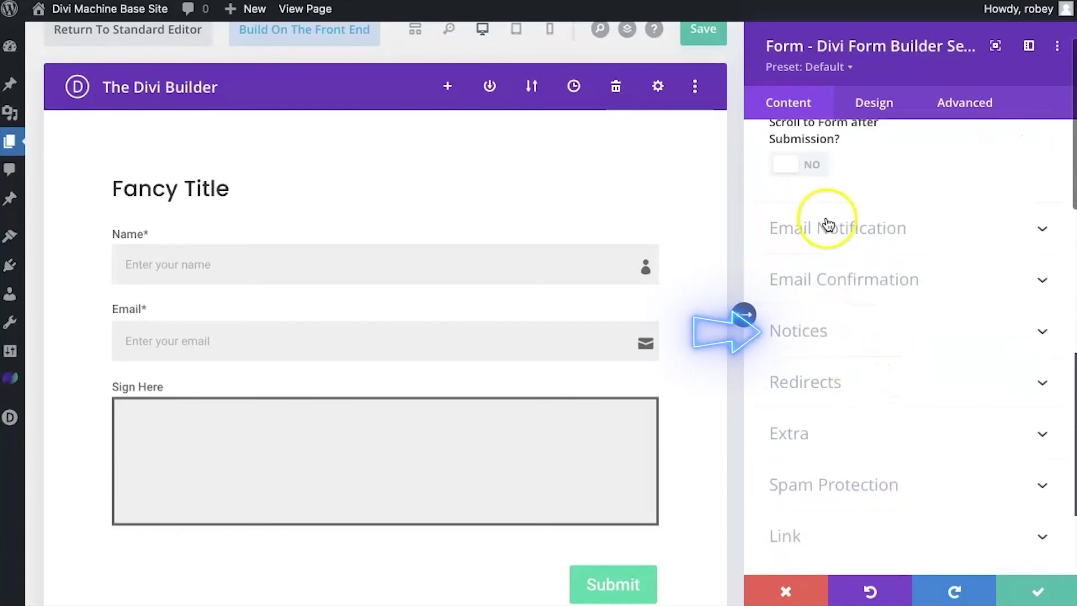
left_click(803, 337)
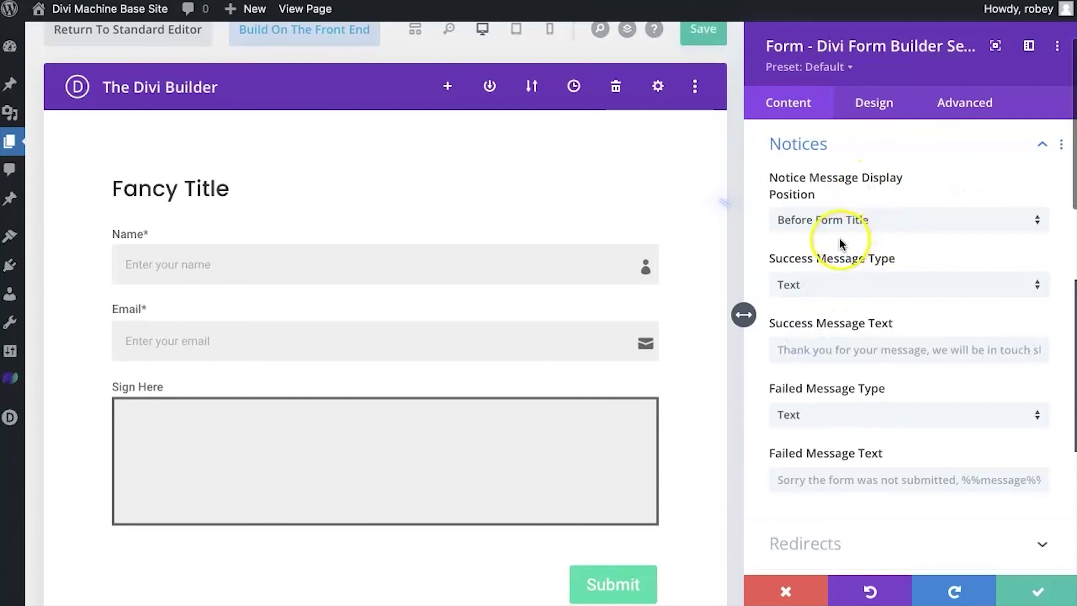
left_click(810, 219)
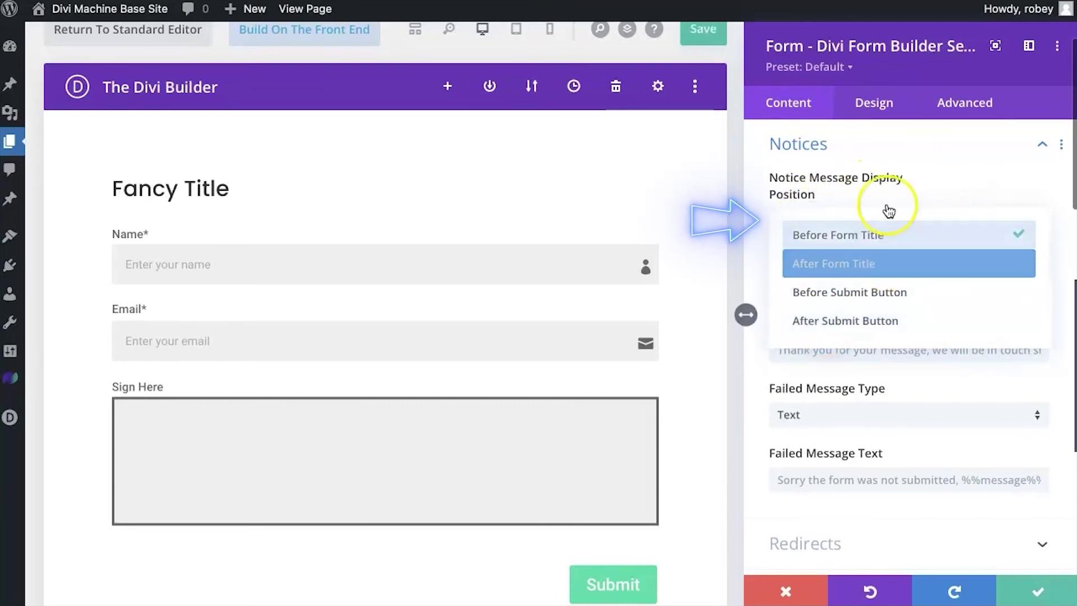
left_click(958, 166)
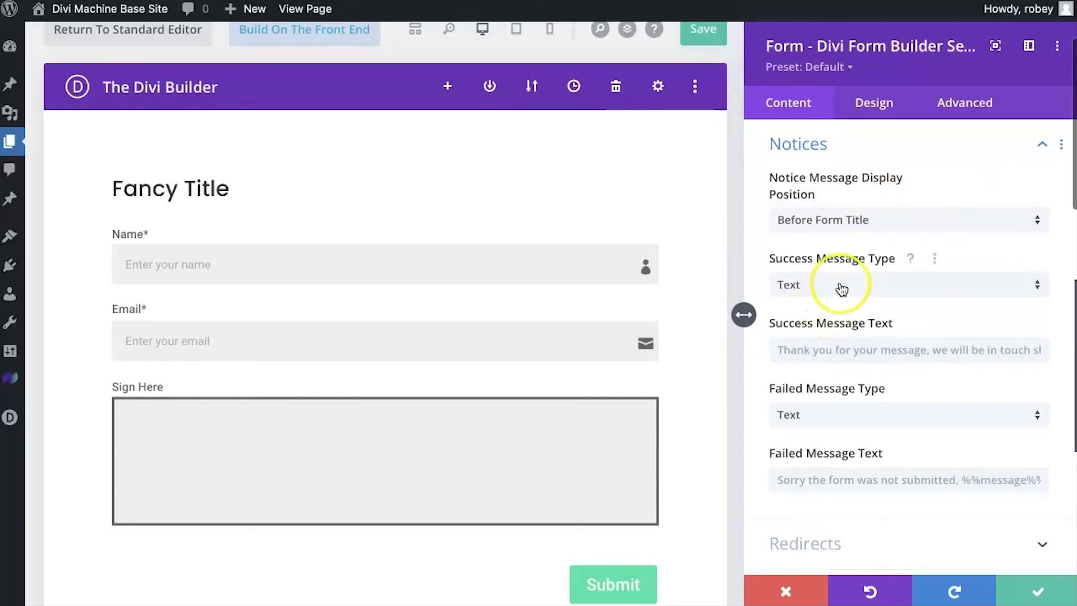
- Set the form's success message type to Divi Layout, choose the Success Notice layout, and save the form settings and page
scroll(842, 289, "down", 3)
scroll(841, 289, "up", 1)
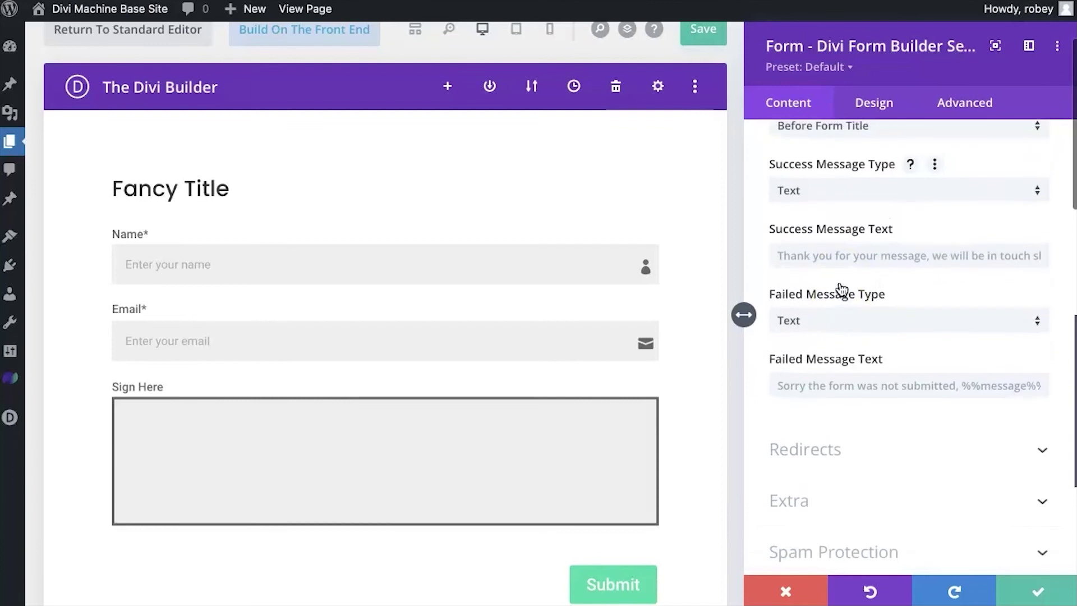
left_click(868, 196)
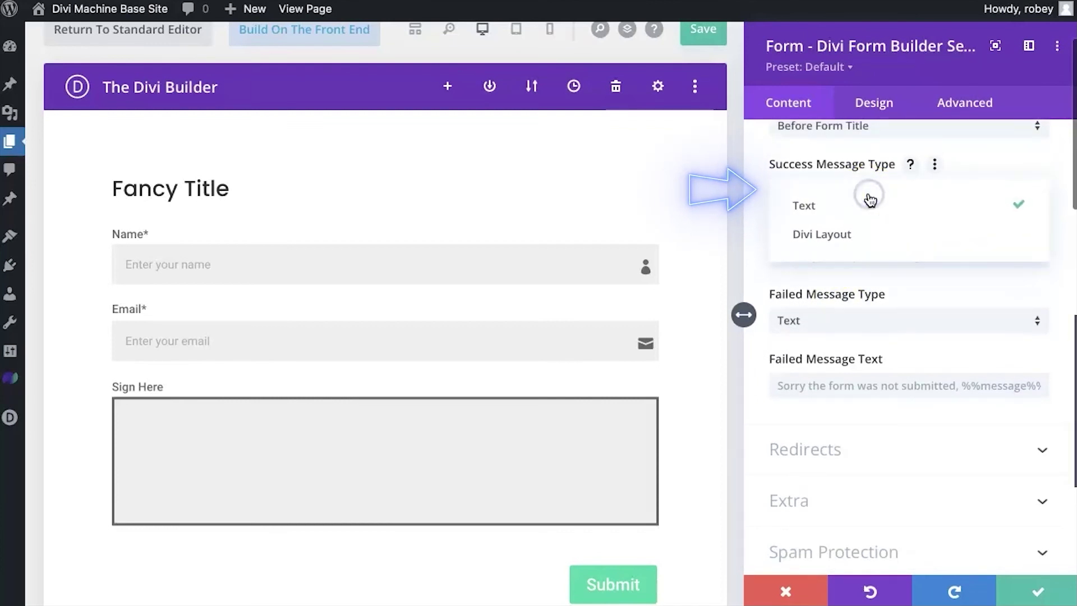
left_click(857, 236)
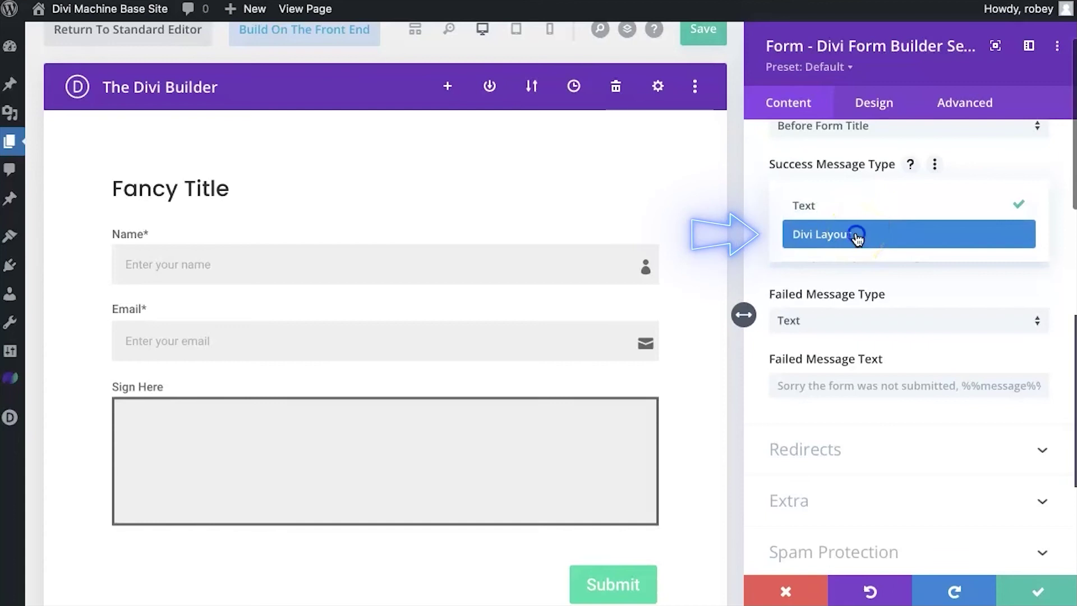
left_click(848, 256)
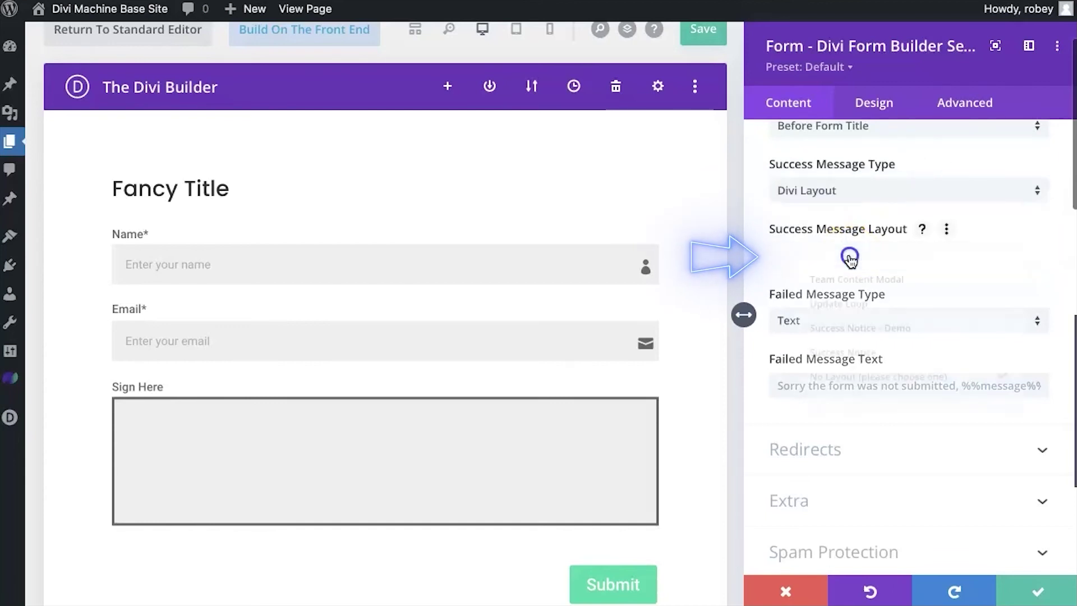
left_click_drag(851, 261, 861, 361)
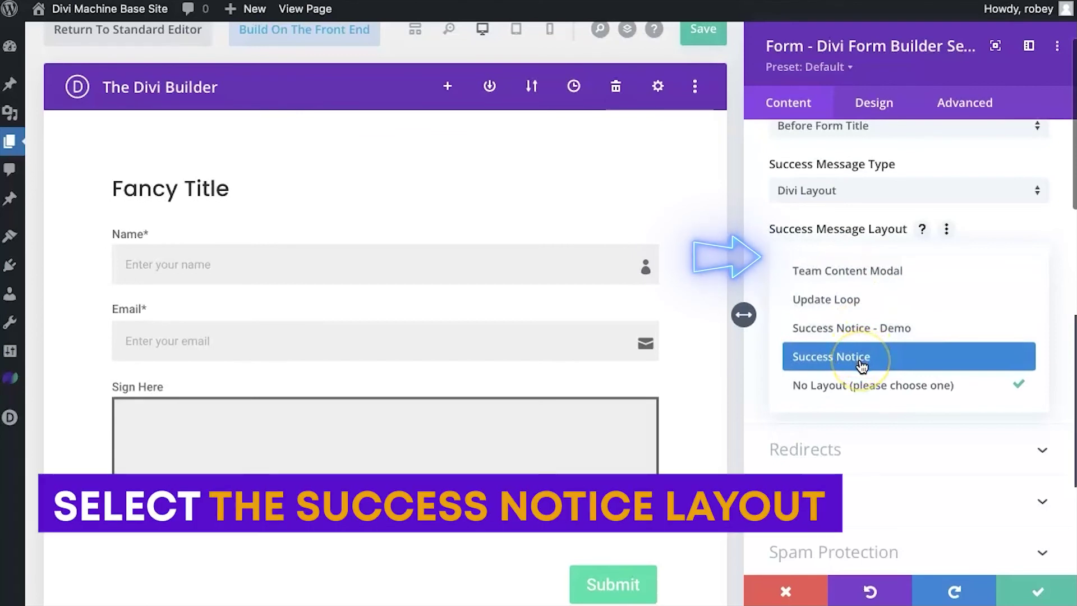
left_click(861, 364)
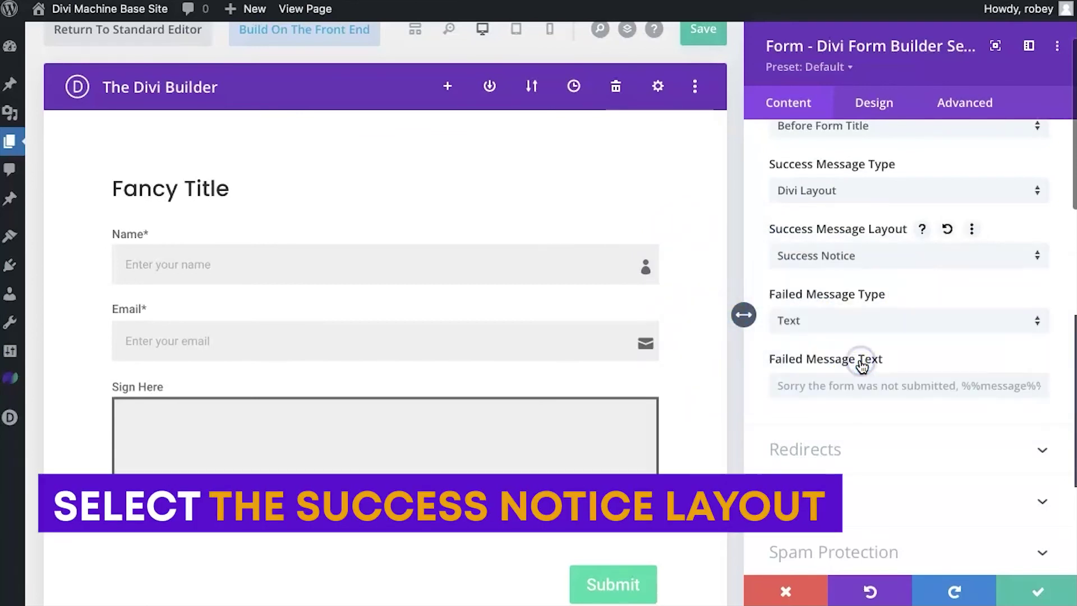
left_click(859, 255)
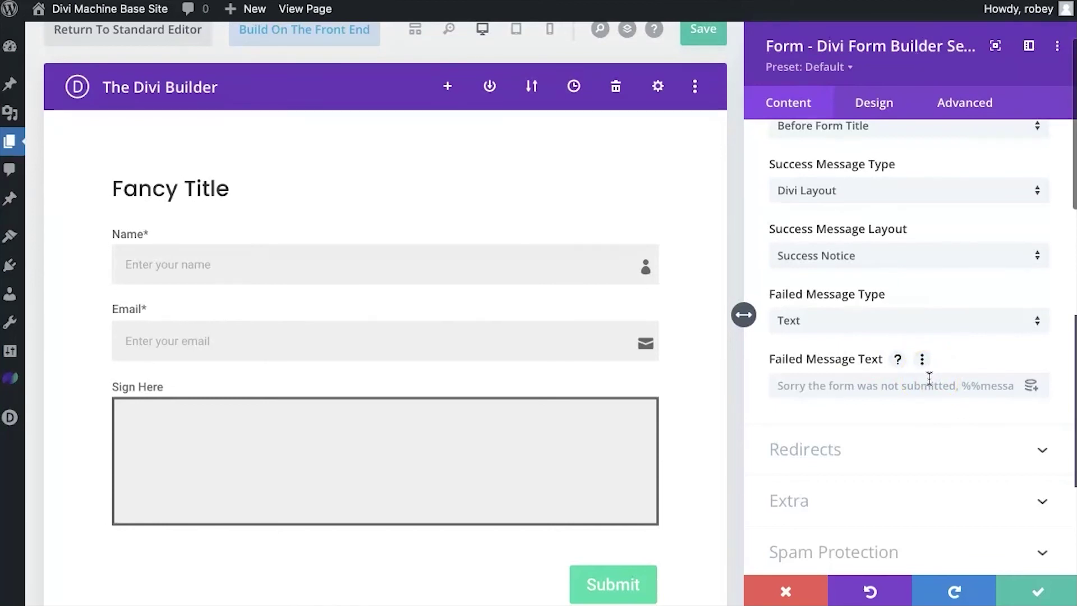
left_click(1026, 589)
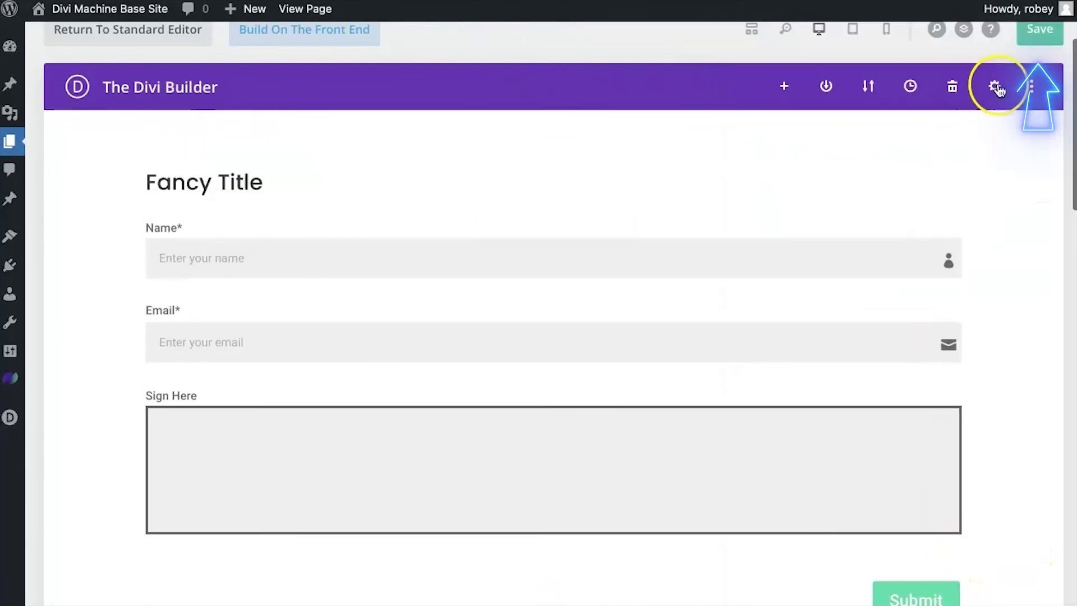
left_click(1035, 37)
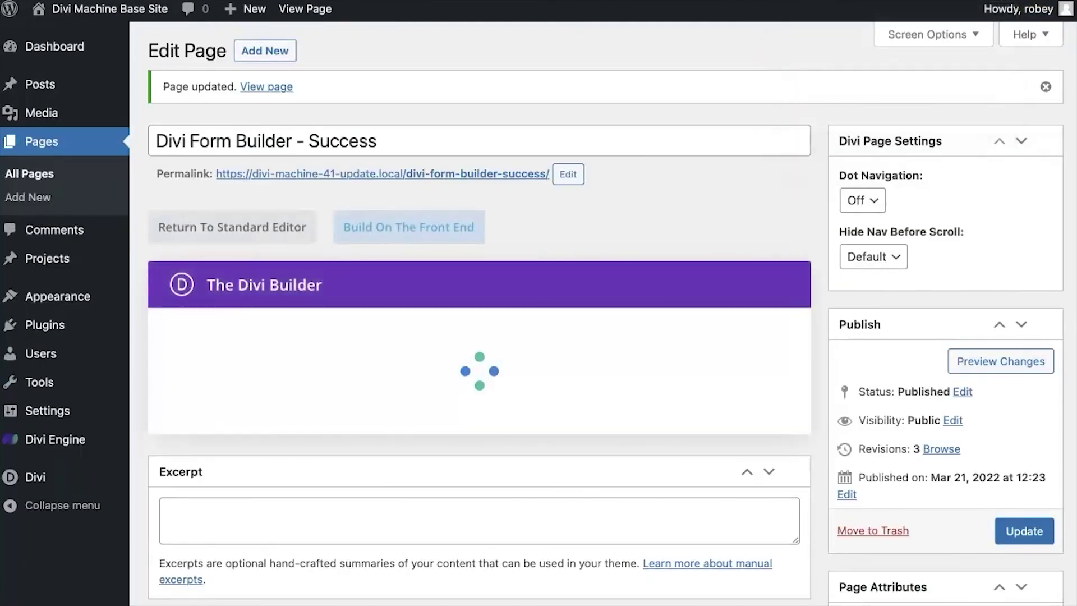
- Reload the live form page, submit the form with a test name, e-mail and drawn signature, and review the thank-you layout notice
left_click(898, 1)
key("super+l")
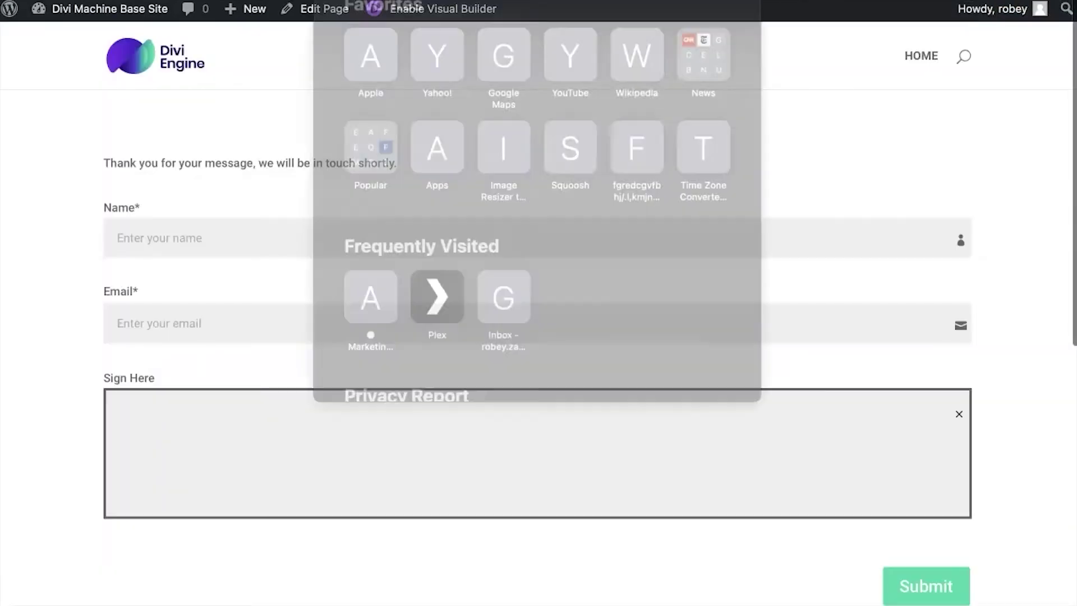
key("Escape")
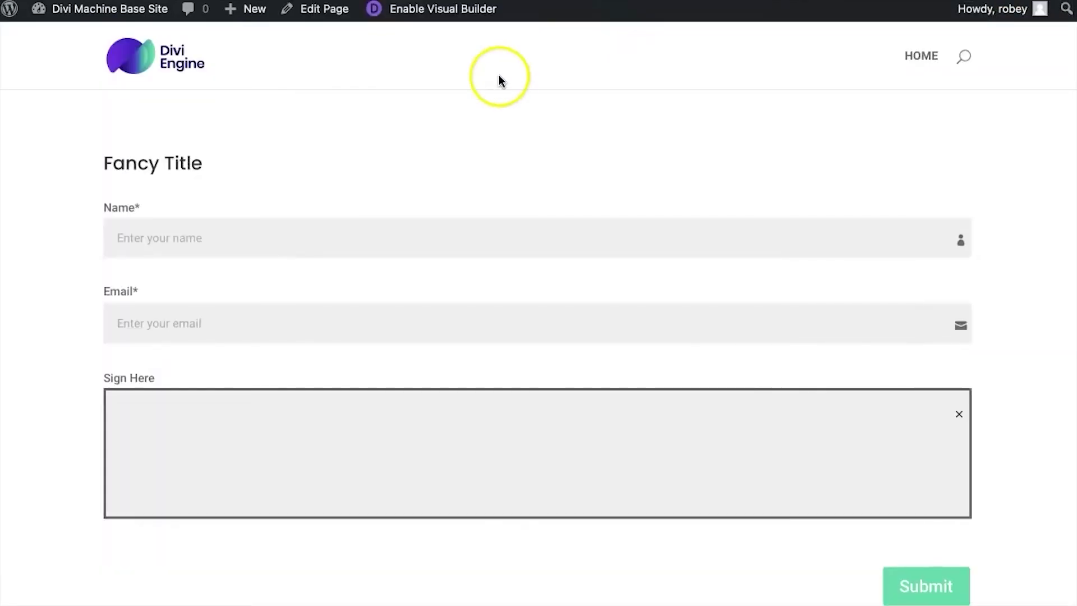
type("Robey")
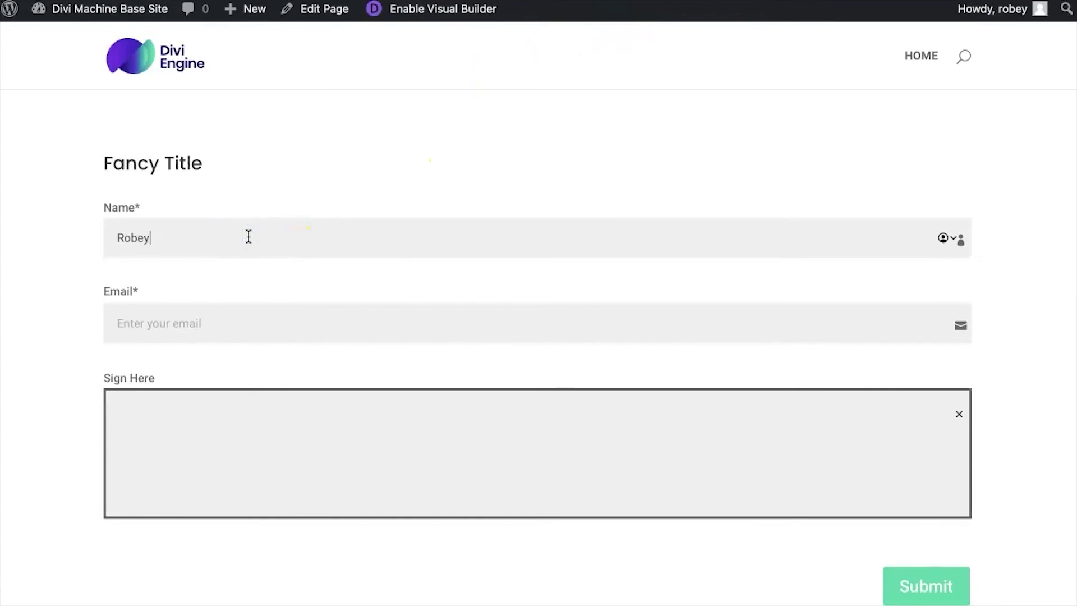
key("Tab")
type("test")
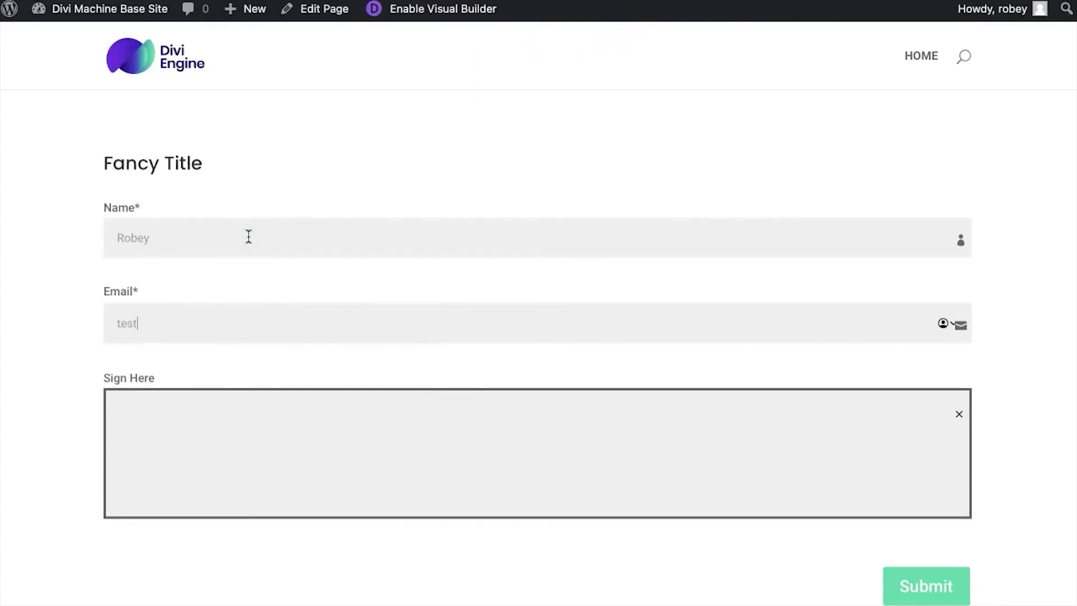
type("@test.com")
mouse_move(359, 455)
left_mouse_down()
mouse_move(795, 396)
mouse_move(963, 465)
left_mouse_up()
left_click(942, 584)
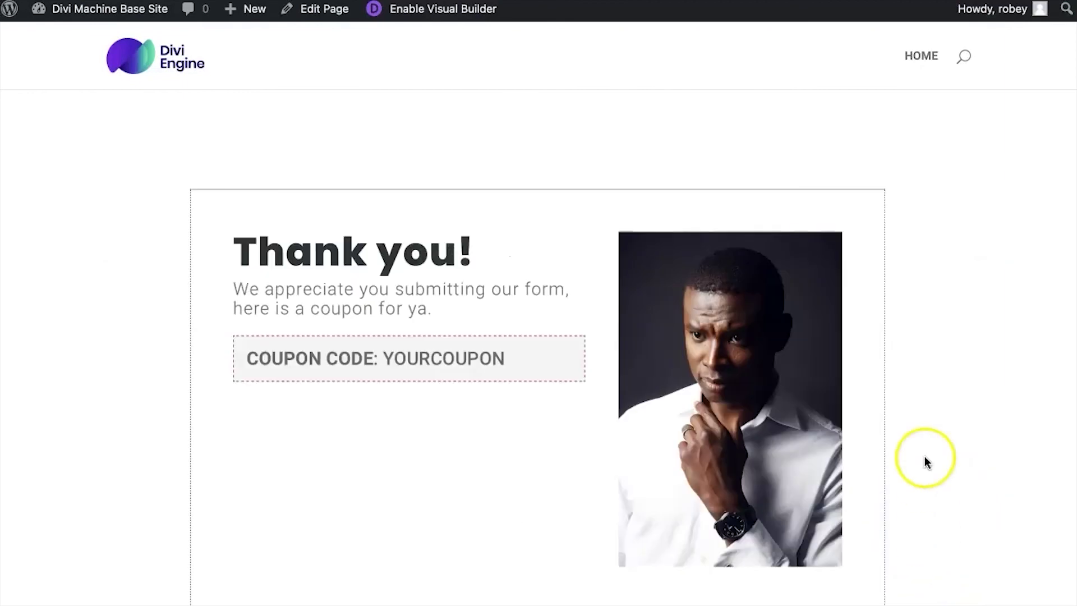
scroll(925, 448, "down", 5)
scroll(925, 448, "up", 2)
scroll(924, 446, "up", 1)
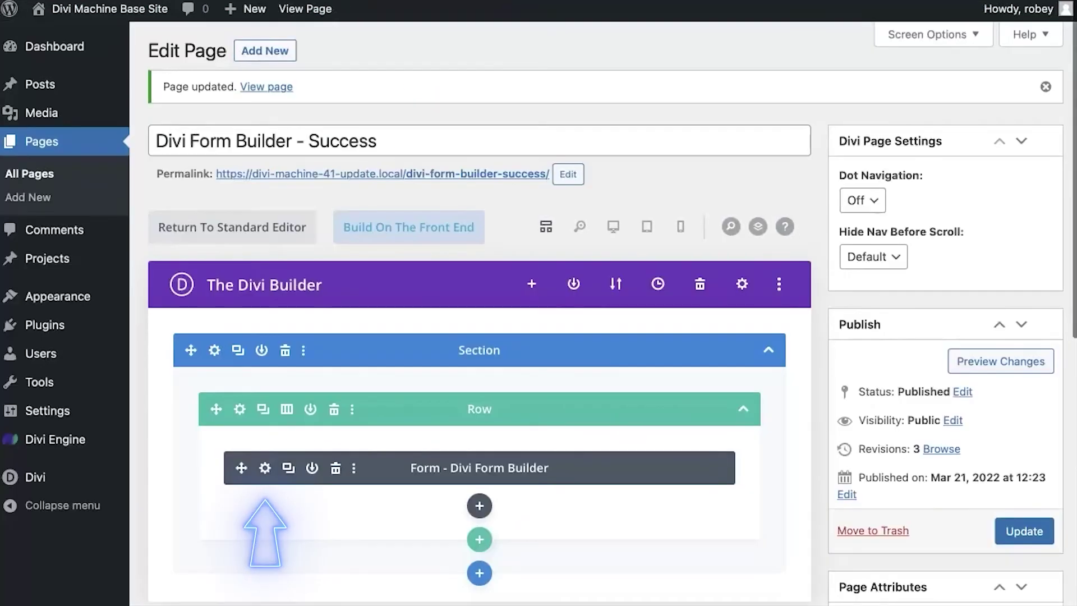
- Back in the Divi Form Builder - Success page editor, set the success message type to Text in the form's Notices settings
left_click(265, 467)
scroll(779, 345, "down", 12)
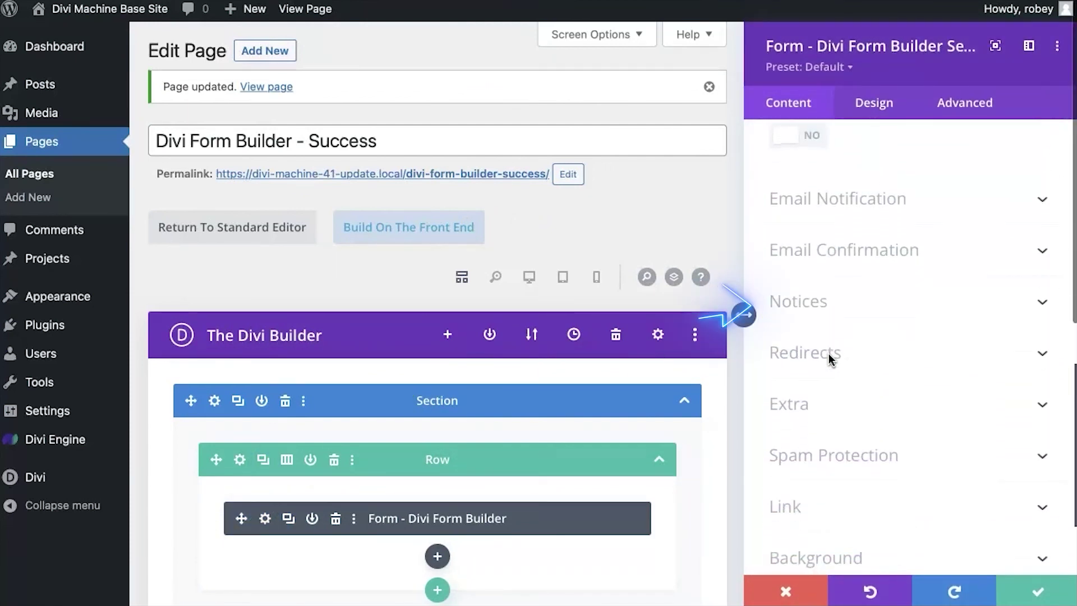
left_click(834, 301)
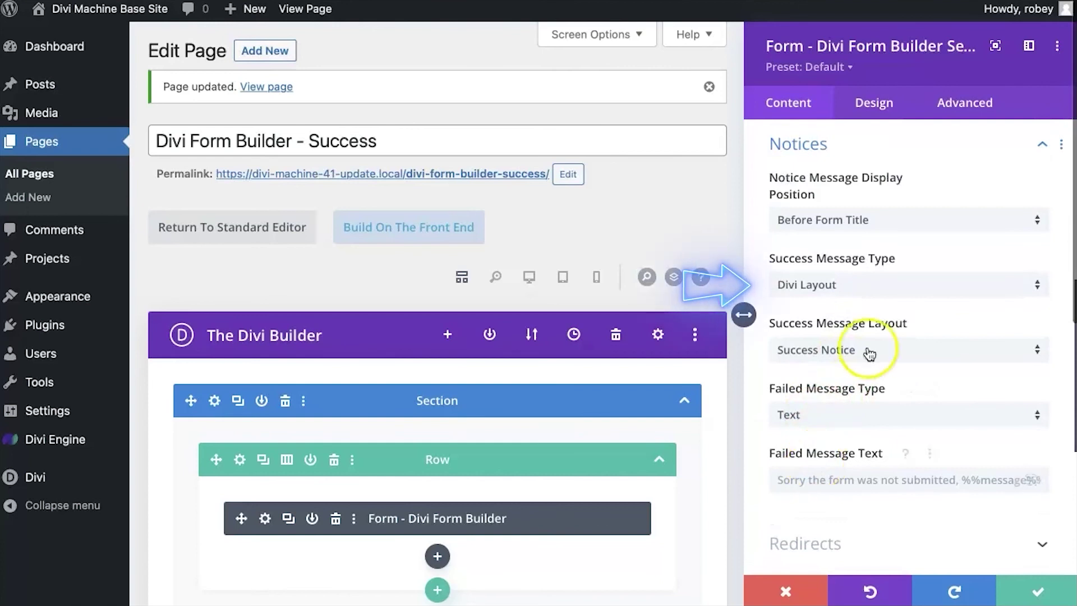
left_click(818, 284)
left_click(817, 298)
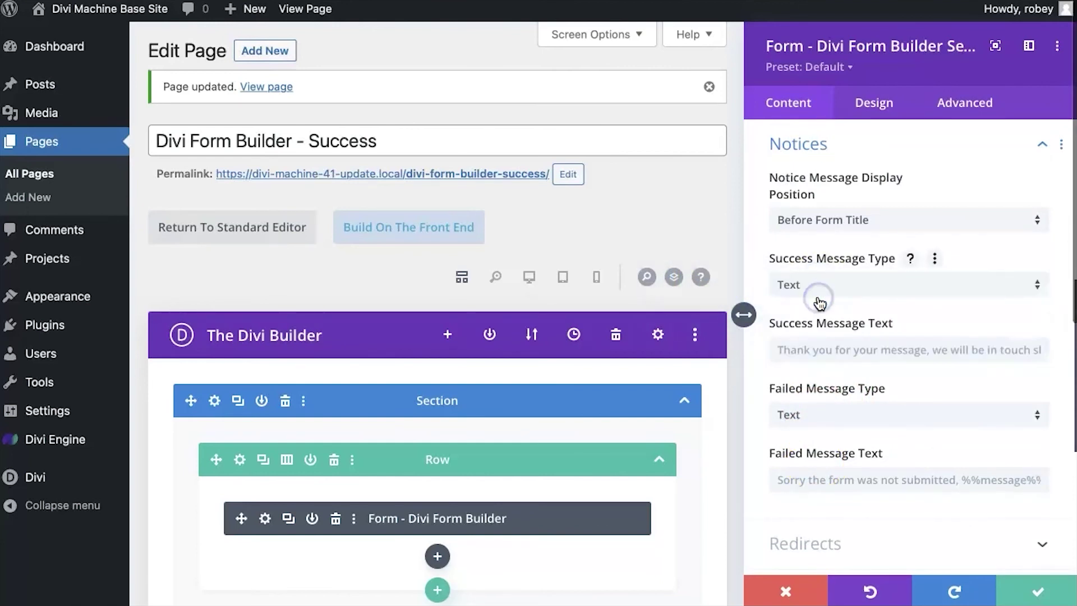
- Set the success message text to "Divi Tutorial DEMO", save the form settings and update the page
left_click(827, 351)
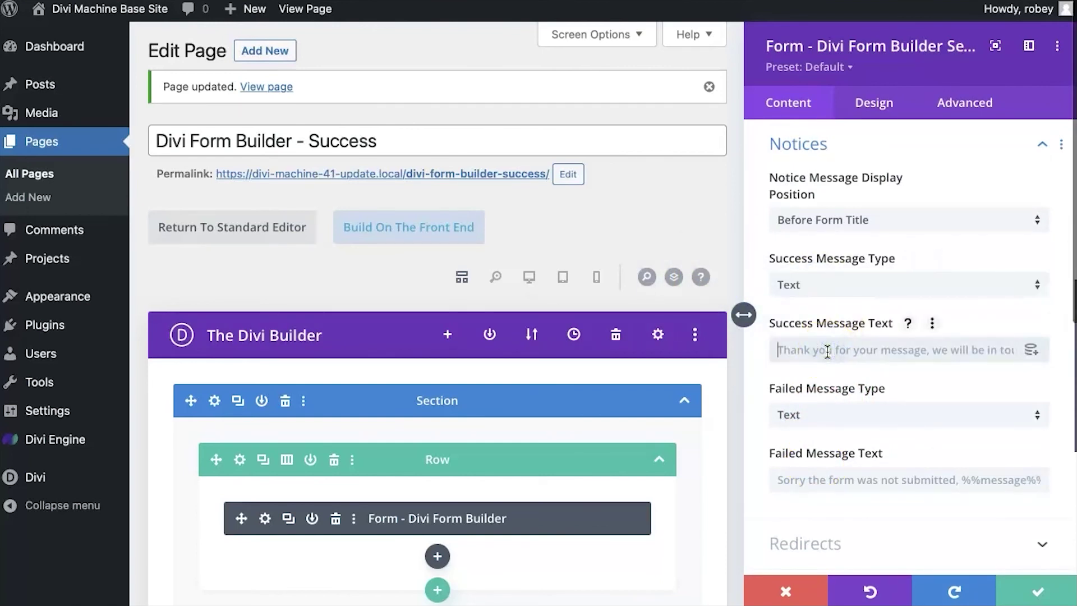
type("Divi Tuotori")
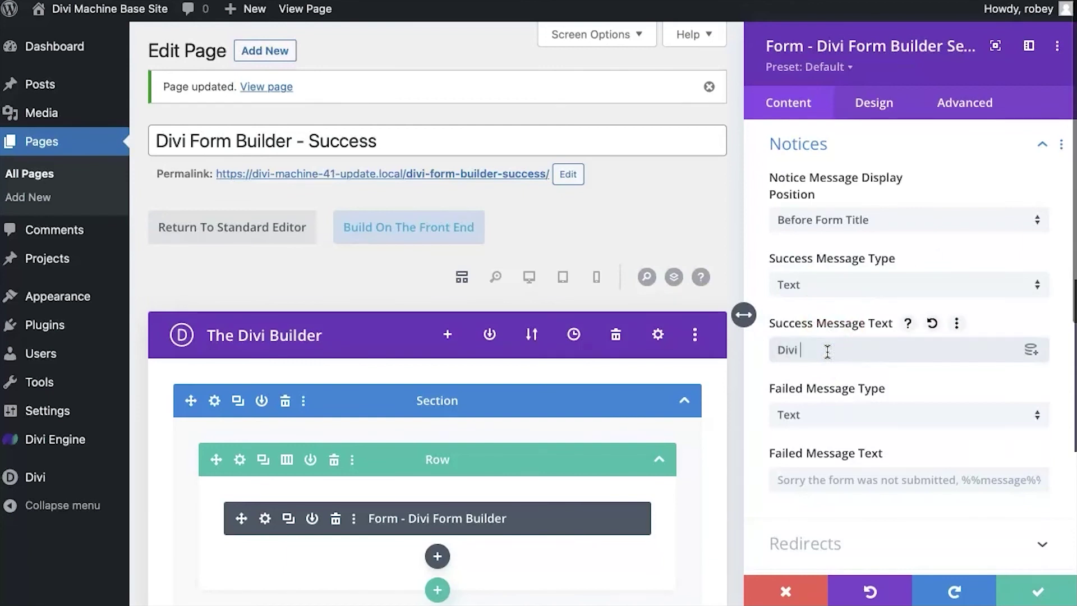
key("BackSpace")
key("BackSpace")
key("BackSpace")
key("BackSpace")
key("BackSpace")
type("torial DEMO")
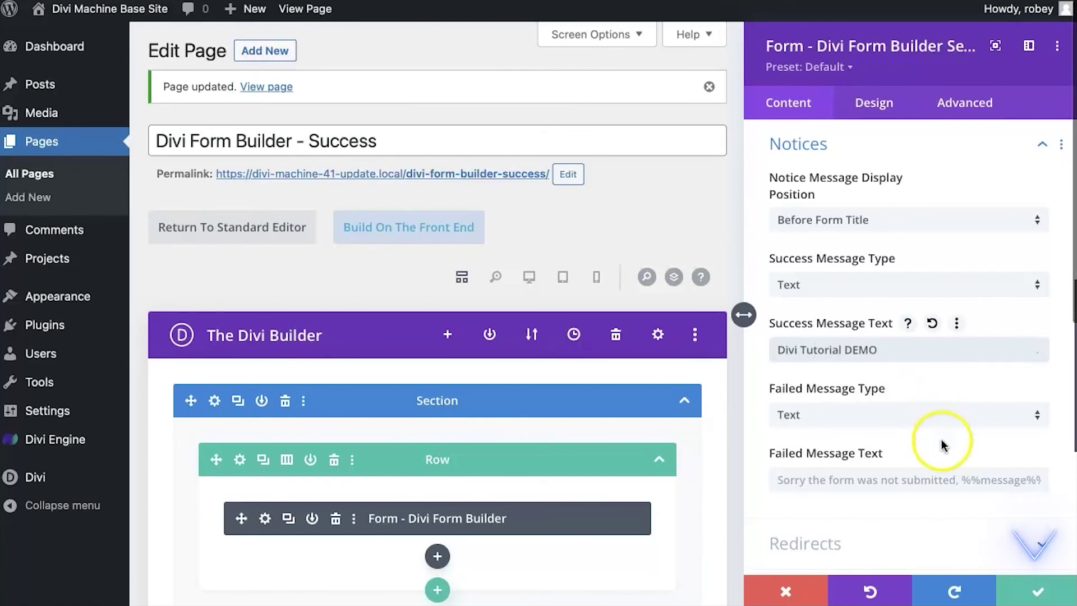
left_click(1038, 590)
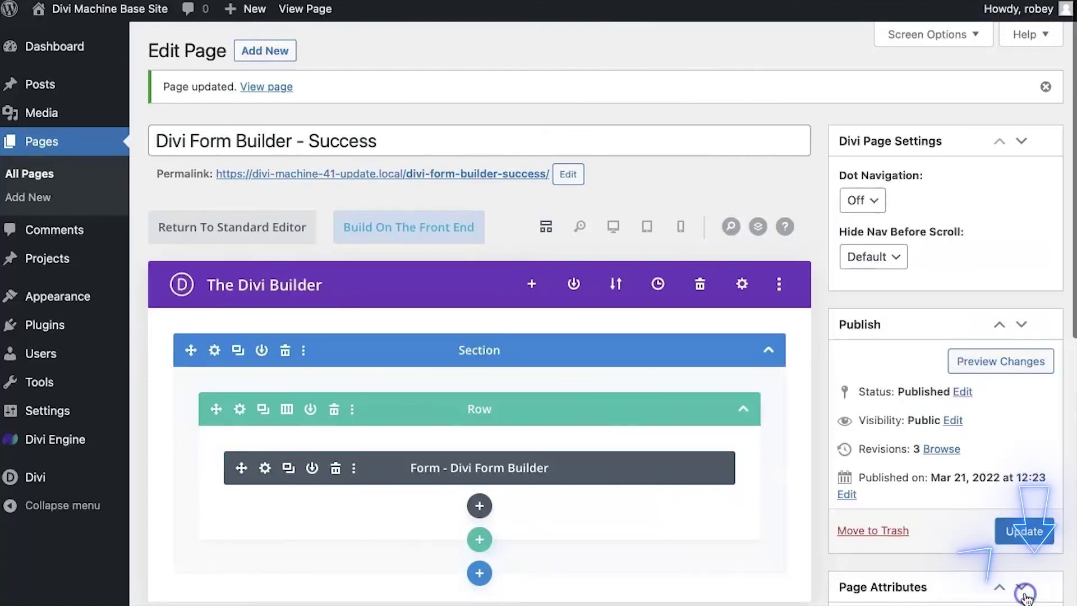
left_click(1025, 537)
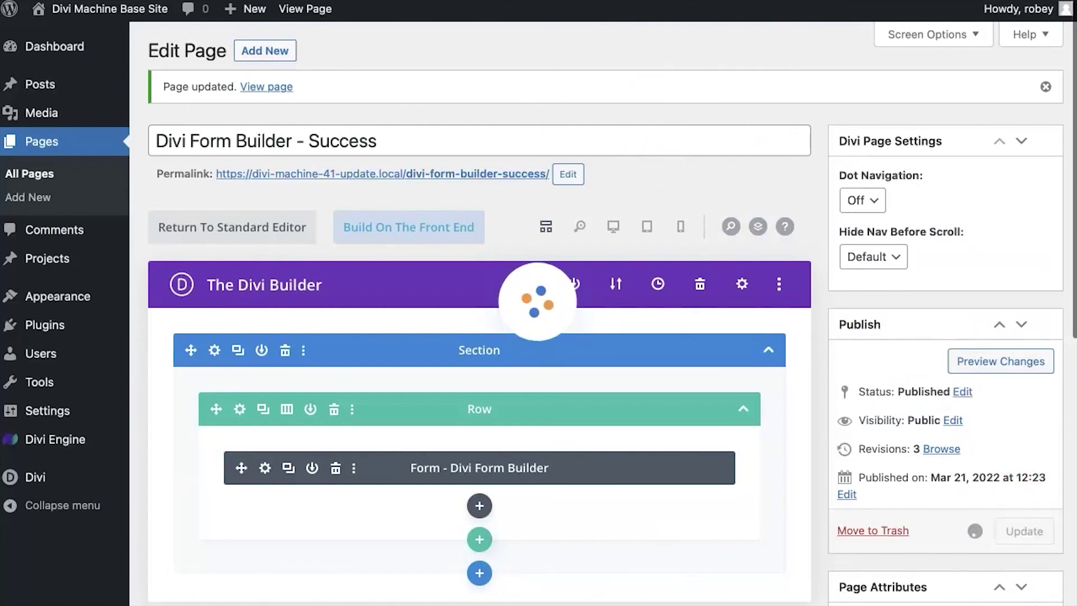
- Test the text notice by reloading the live page and submitting a test name, e-mail and drawn signature, and return to the page editor
left_click(830, 1)
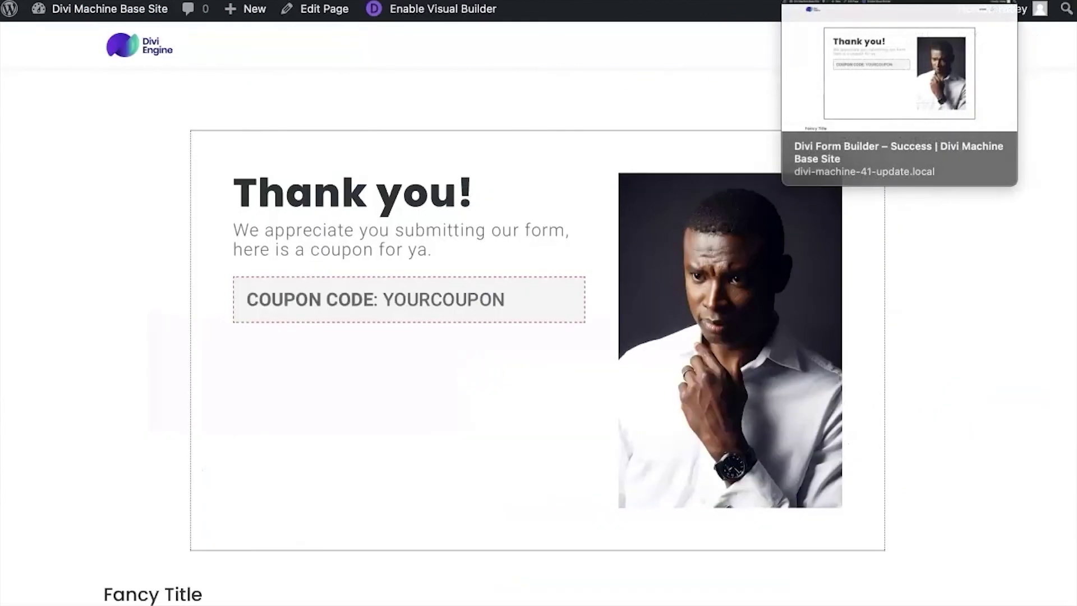
key("super+l")
key("Escape")
key("super+r")
left_click(210, 240)
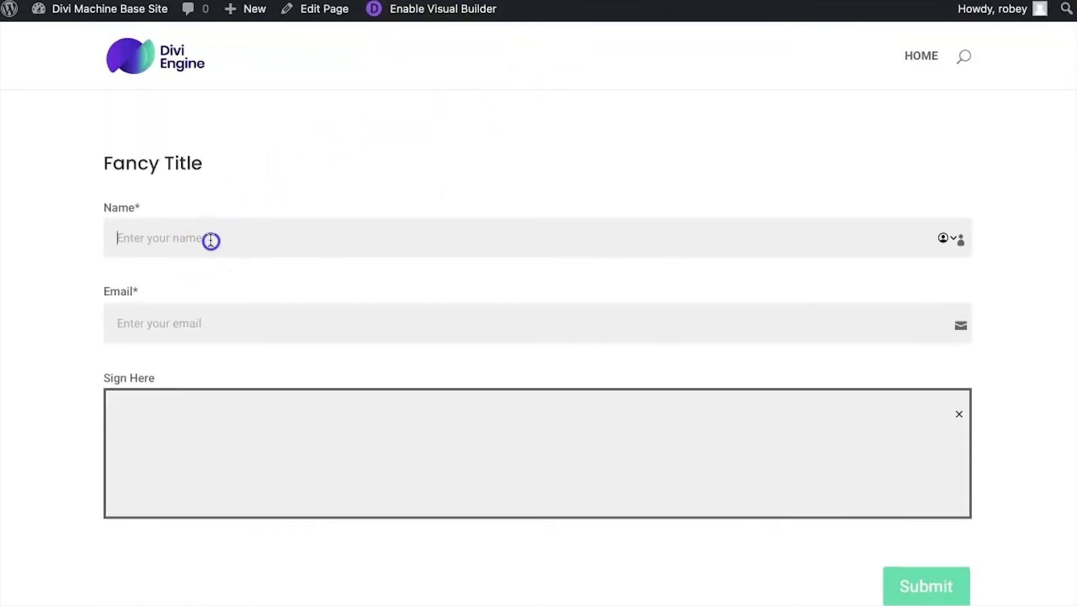
type("Test")
key("Tab")
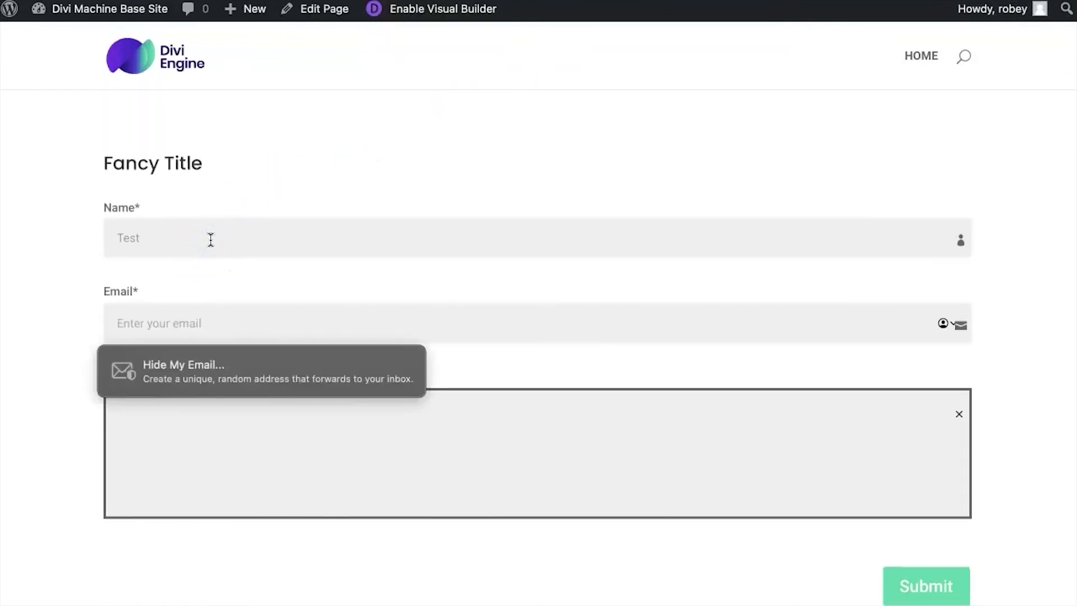
type("test@test.com")
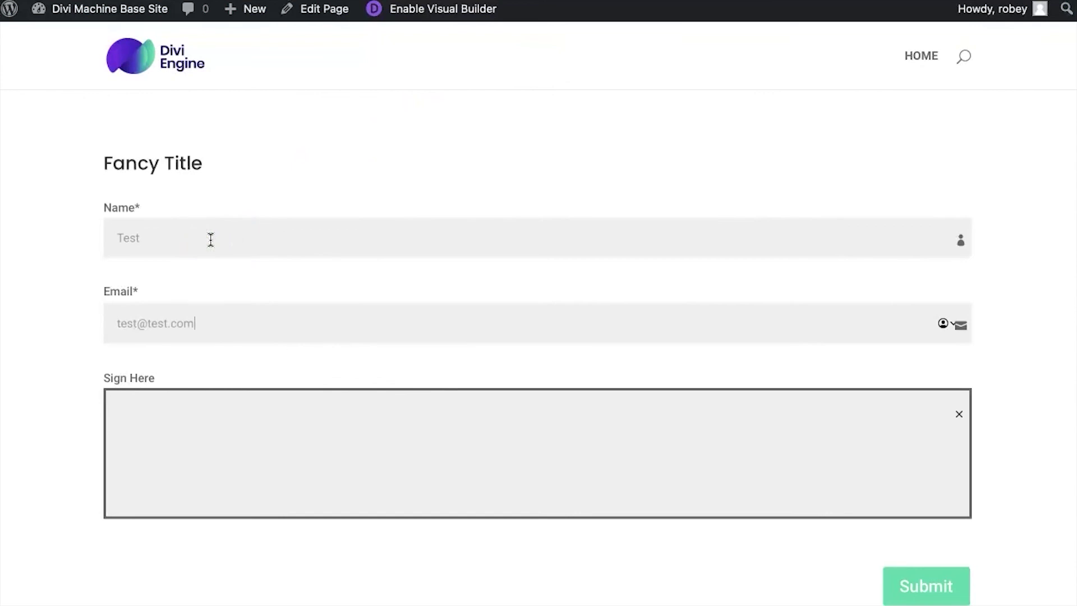
mouse_move(435, 507)
left_mouse_down()
mouse_move(548, 464)
mouse_move(829, 498)
left_mouse_up()
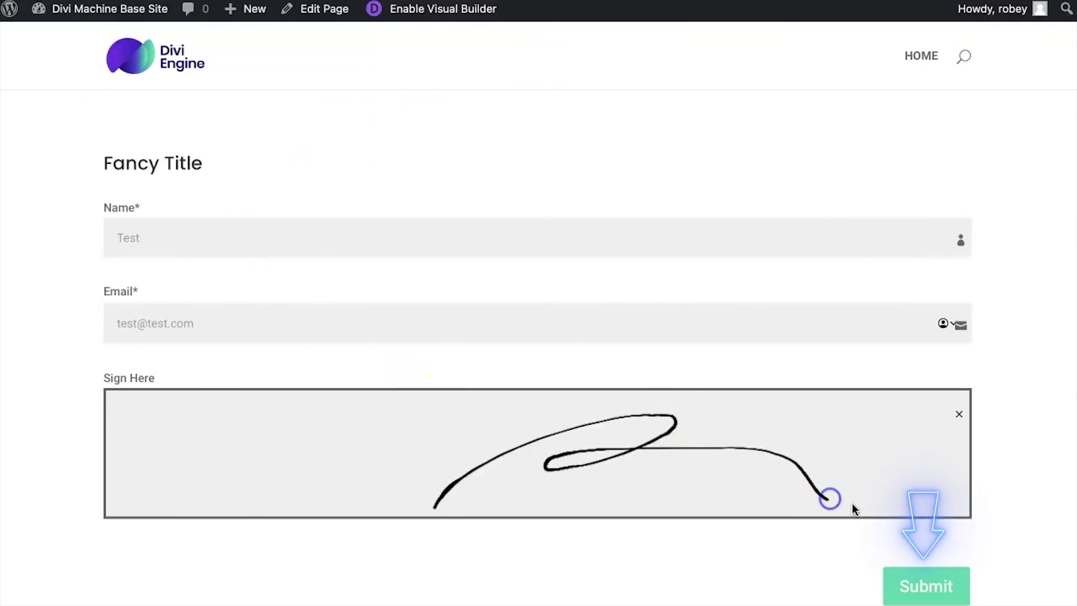
left_click(922, 586)
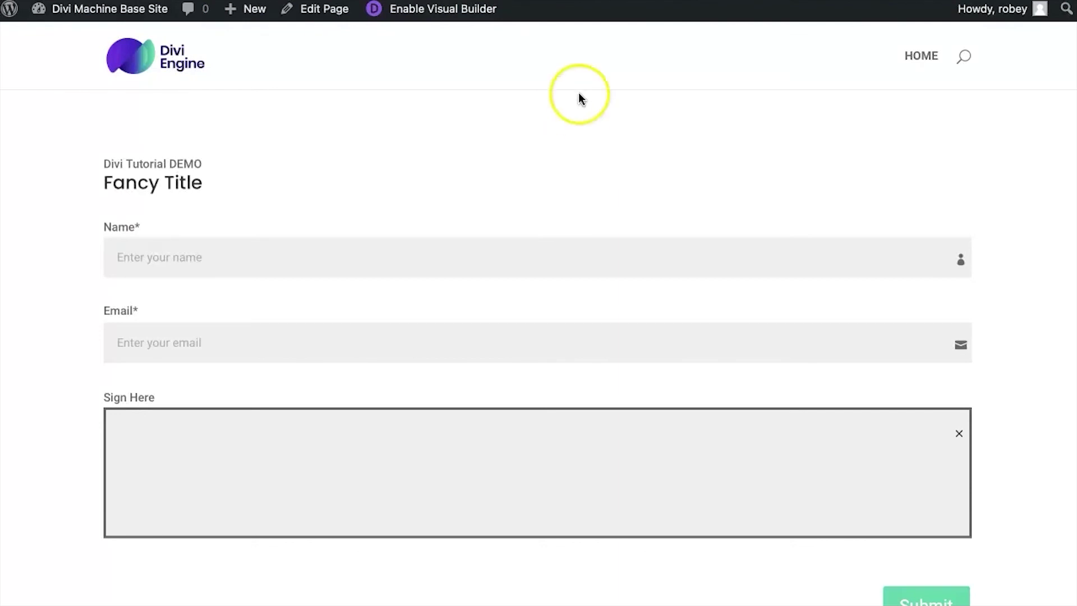
left_click(584, 1)
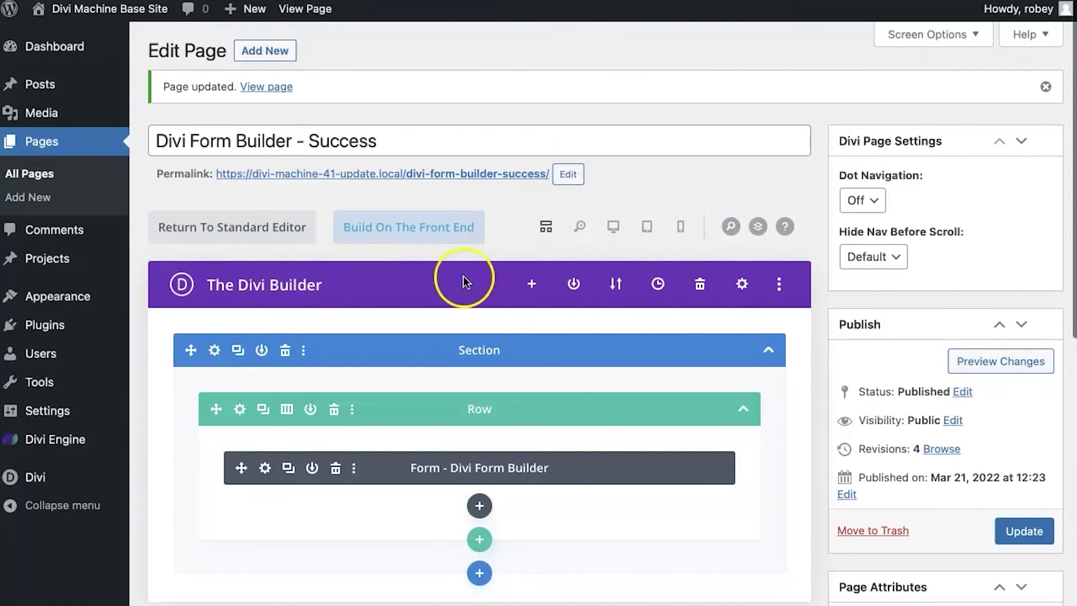